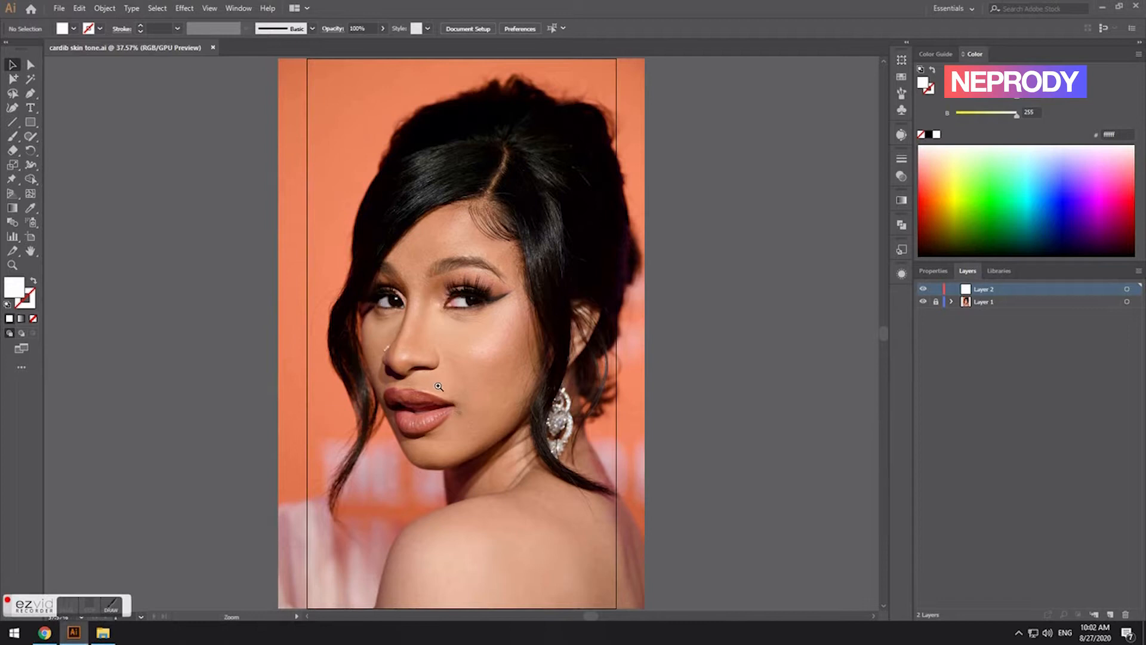
Trace the left side of the nose bridge with an open Pen path using a white stroke and no fill
key("ctrl+space")
left_click_drag(422, 346, 612, 467)
left_click_drag(459, 383, 478, 361)
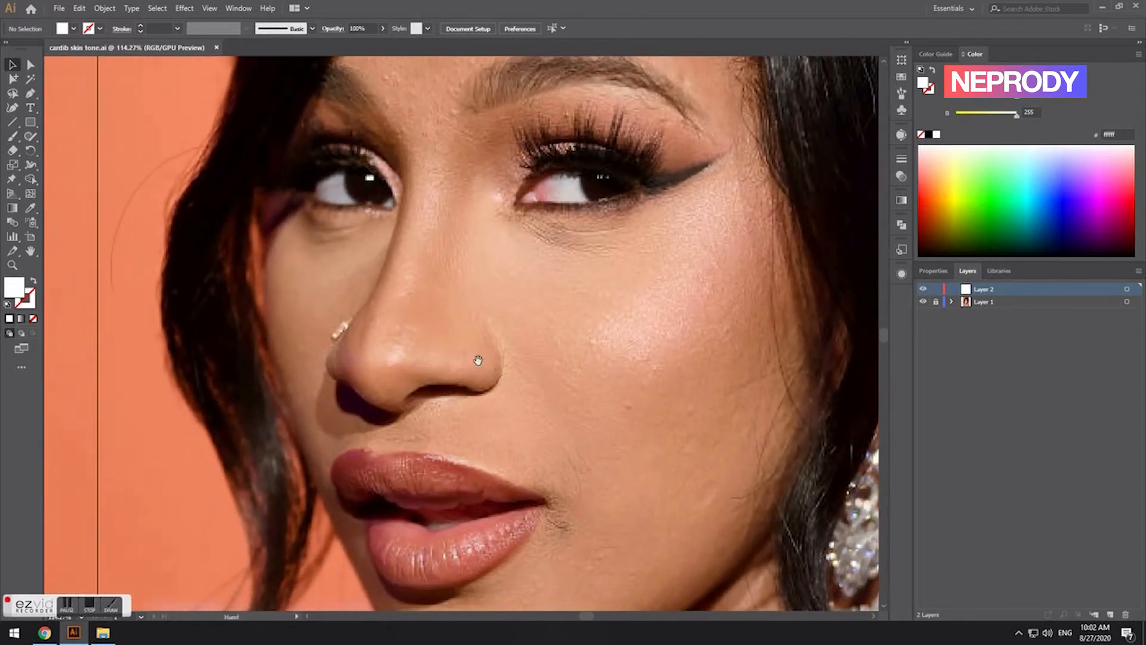
left_click(31, 94)
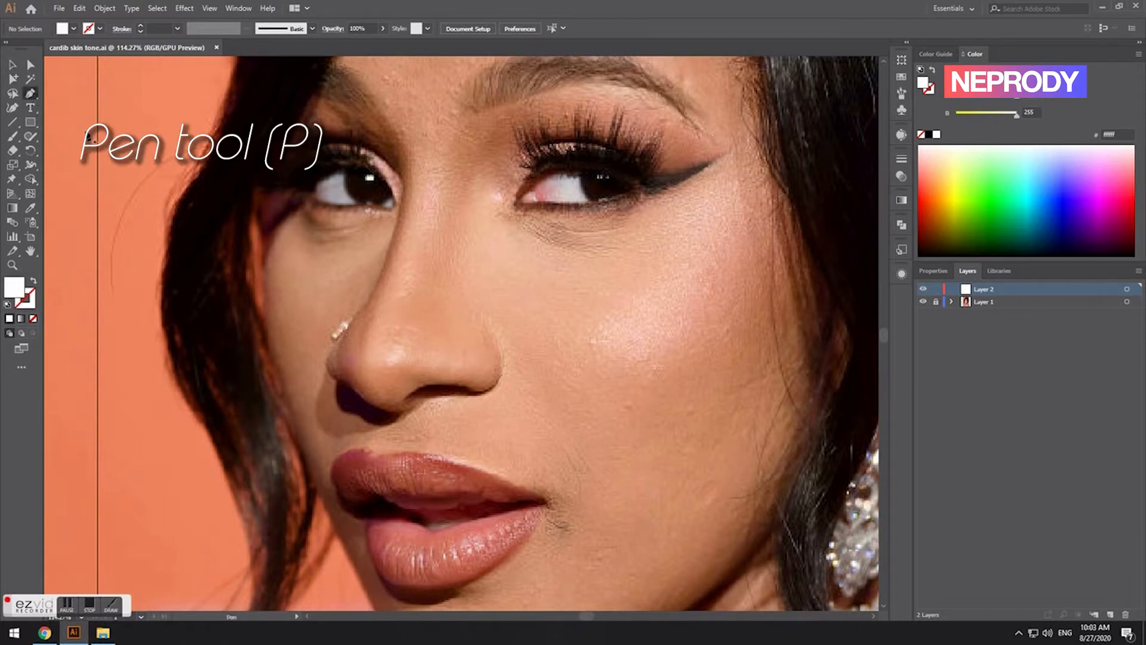
scroll(402, 173, "up", 3)
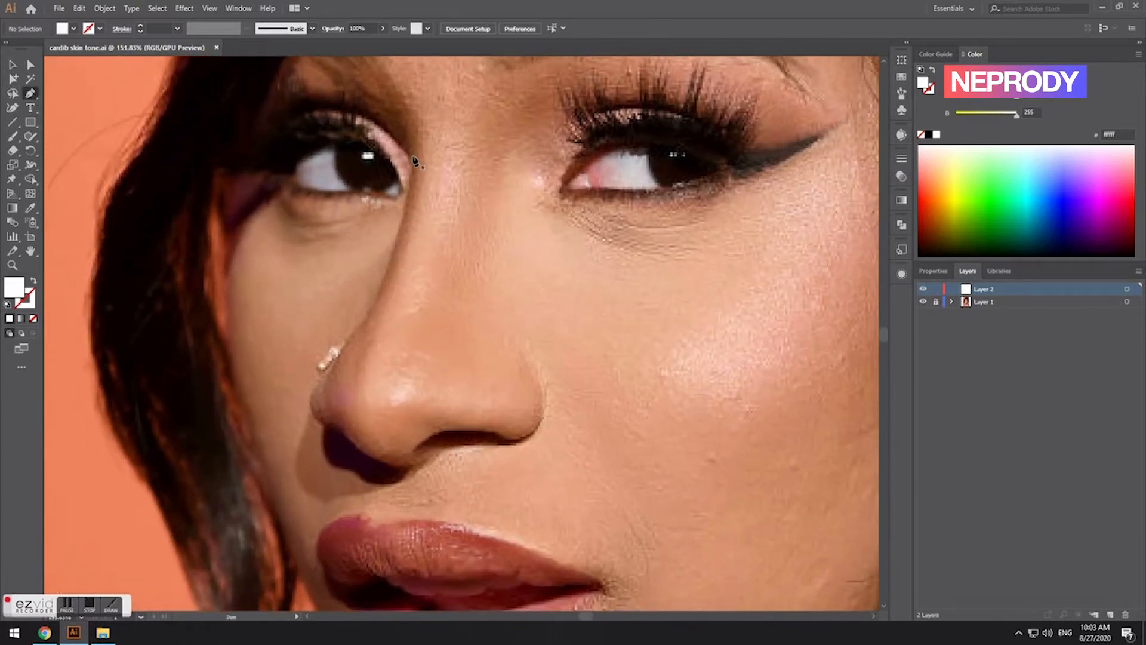
left_click(413, 156)
left_click(363, 323)
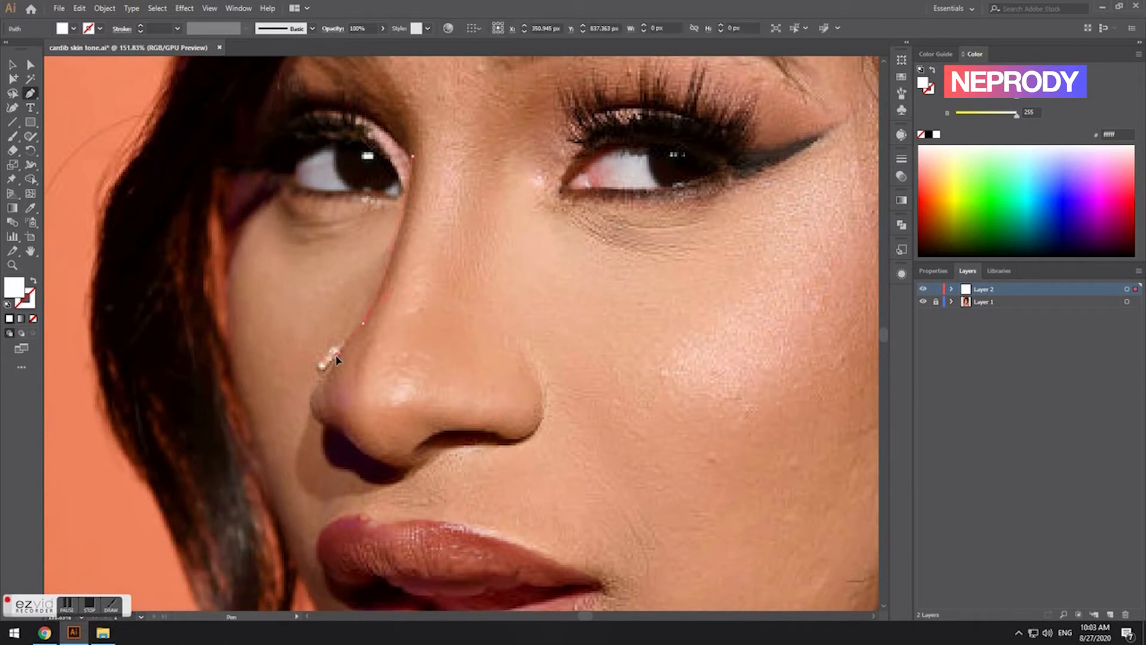
left_click(318, 389)
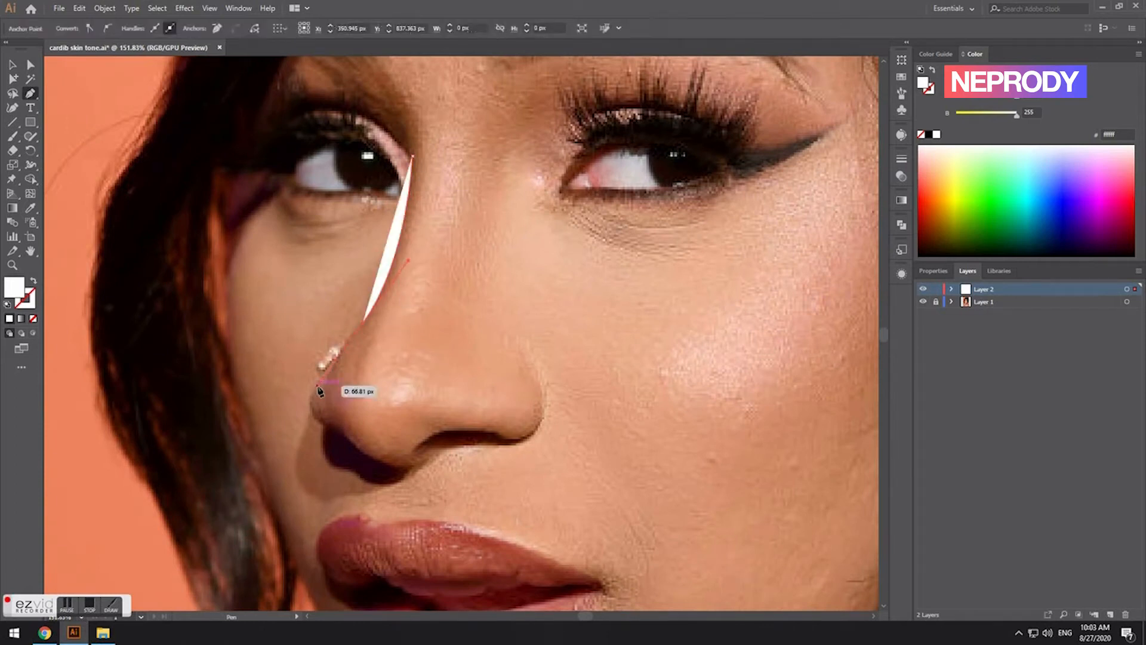
left_click(422, 284, "ctrl")
left_click_drag(386, 435, 411, 454)
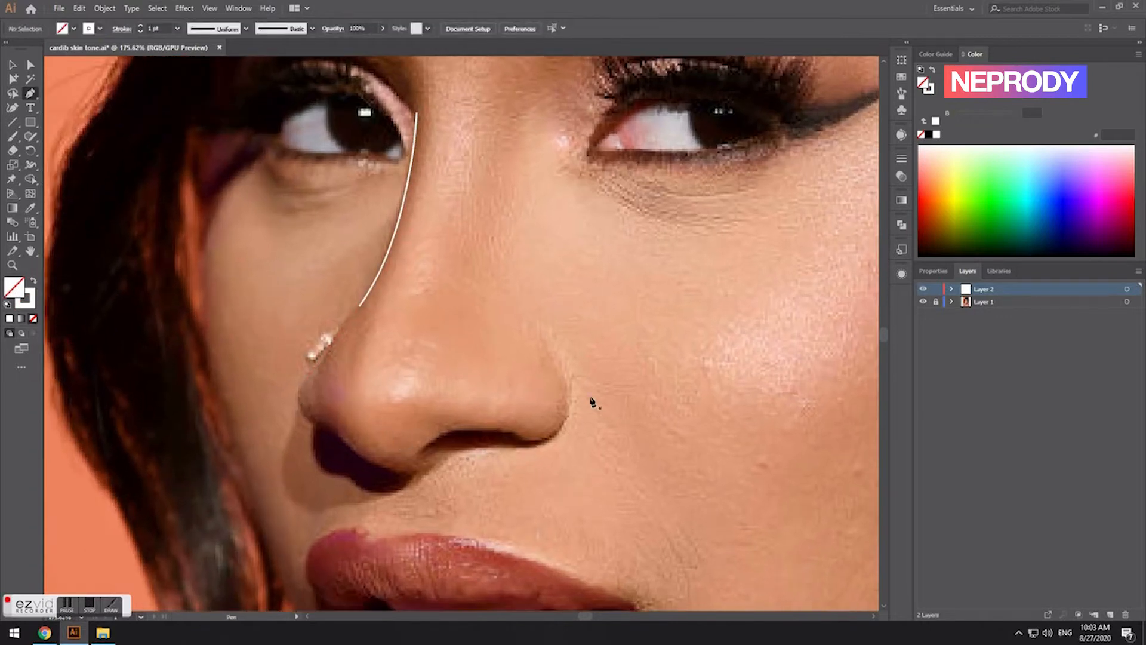
Trace the right nostril's outer wing and upper rim with a second open Pen path
left_click(564, 375)
mouse_move(550, 439)
left_mouse_down()
mouse_move(537, 460)
mouse_move(487, 433)
mouse_move(411, 472)
left_mouse_up()
left_click(417, 468, "ctrl")
Trace the underside of the nose tip and the left nostril wing up to the piercing with a third open Pen path
left_click(449, 454)
left_click_drag(368, 461, 321, 443)
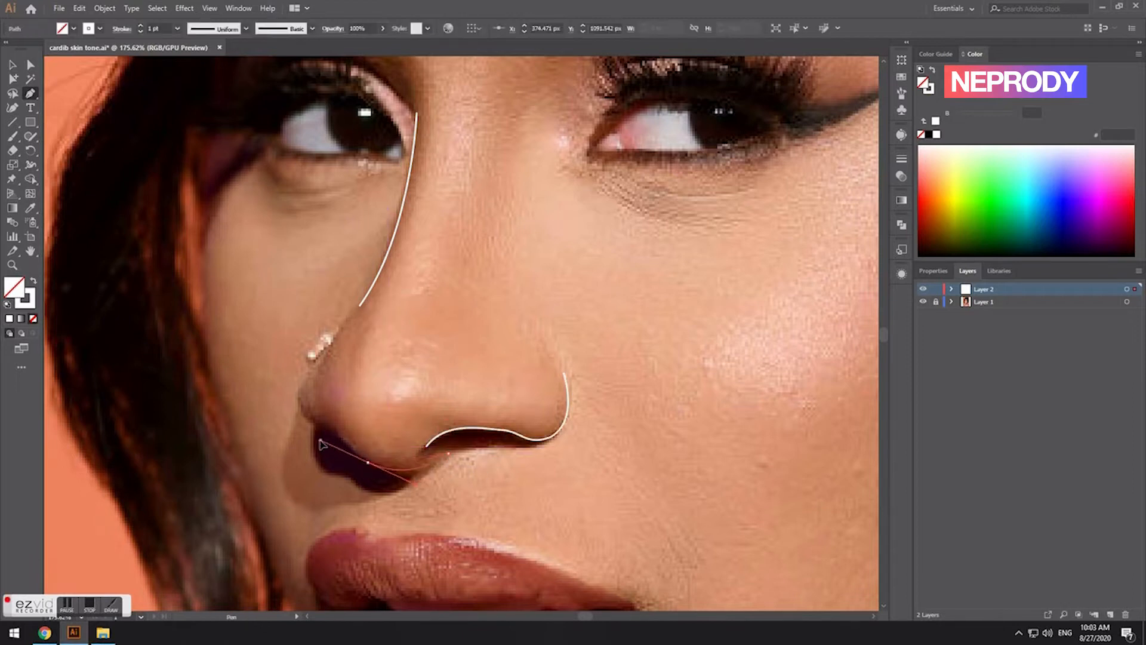
left_click_drag(317, 426, 299, 418)
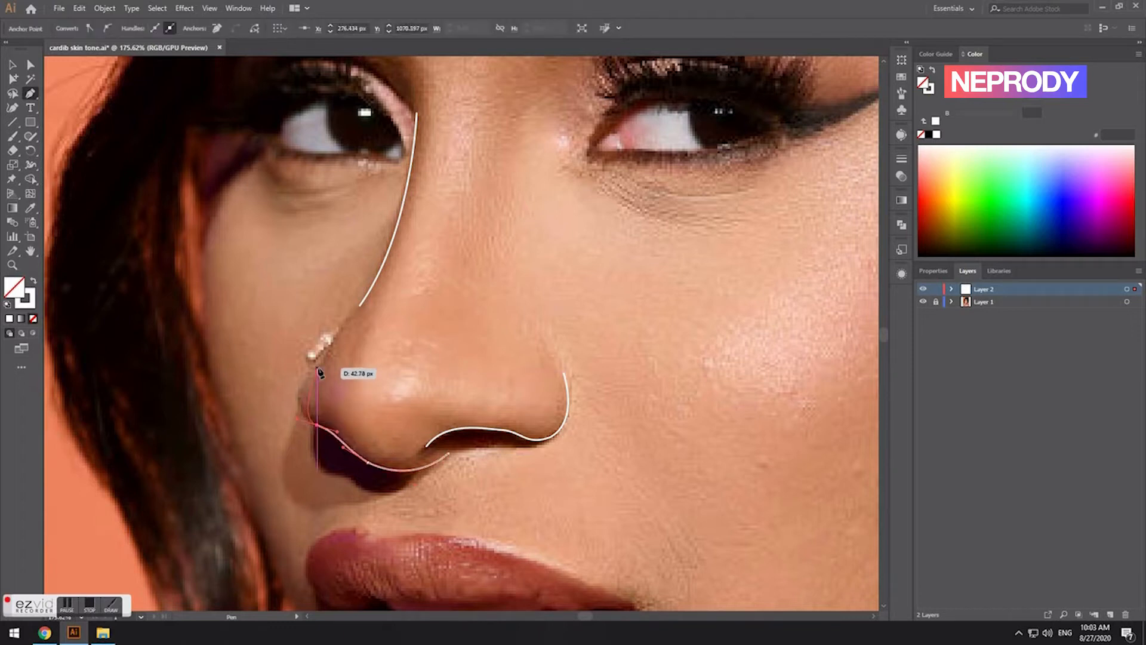
left_click(347, 341)
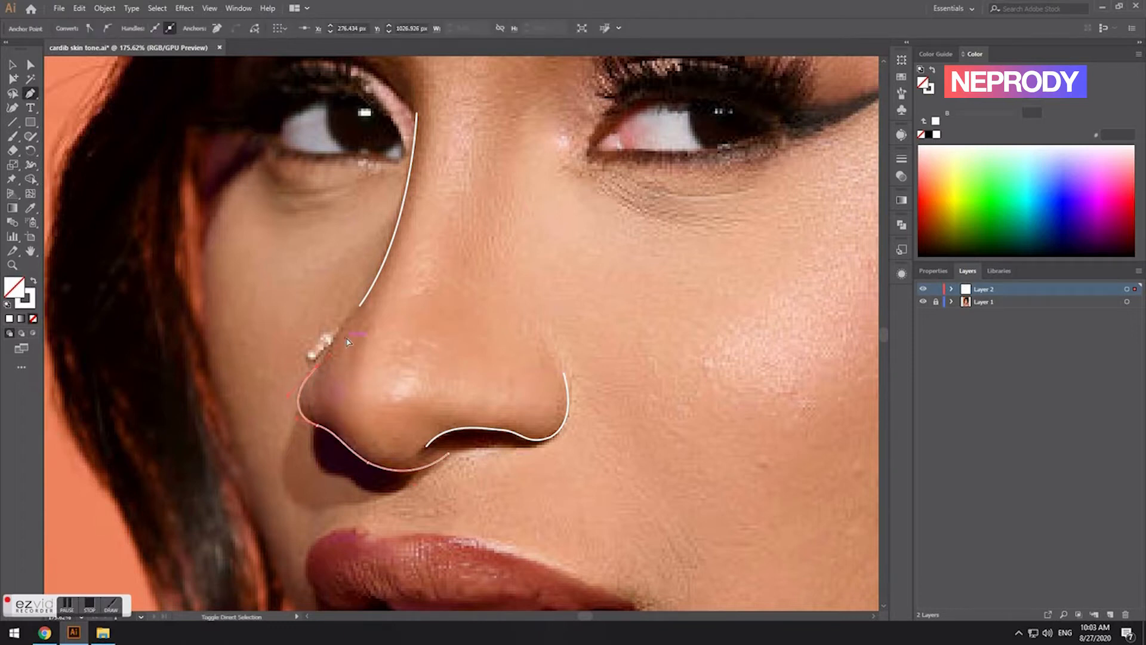
left_click(349, 341, "ctrl")
left_click_drag(446, 381, 447, 389)
Select the three nose contour paths and group them
key("v")
left_click(387, 244)
left_click(430, 456, "shift")
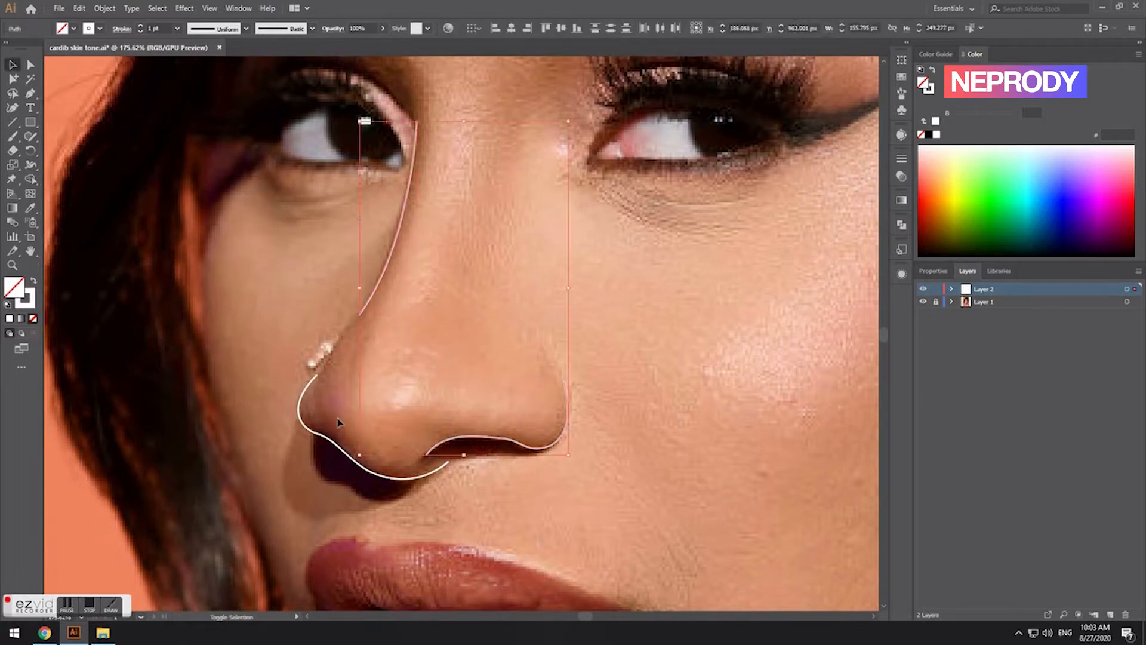
left_click(316, 435, "shift")
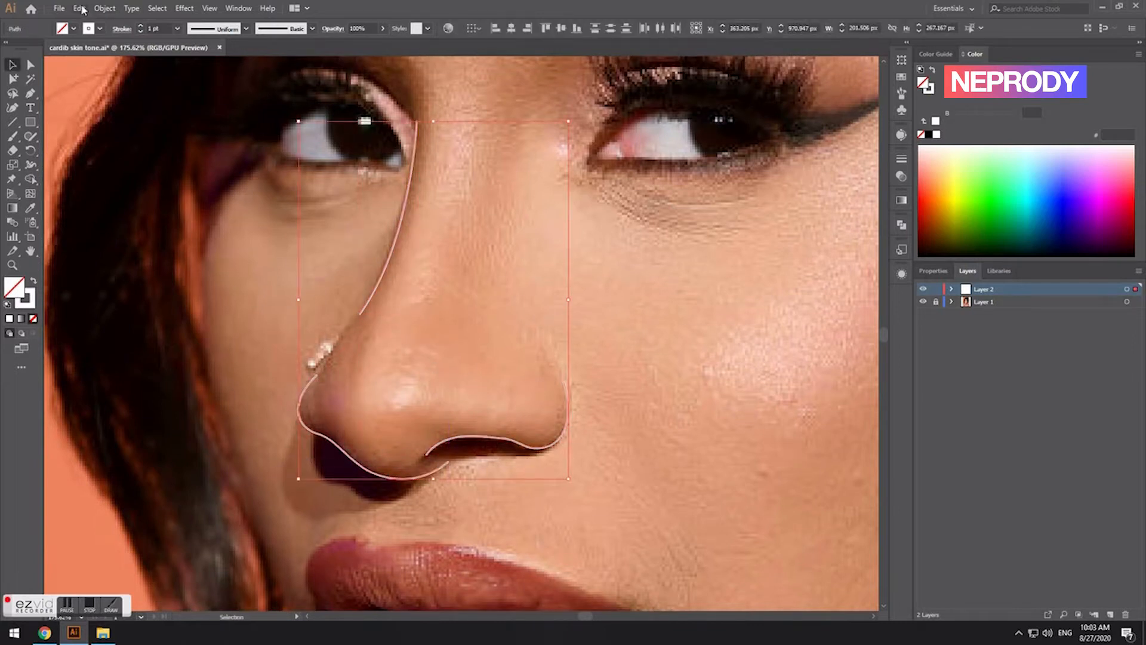
left_click(104, 8)
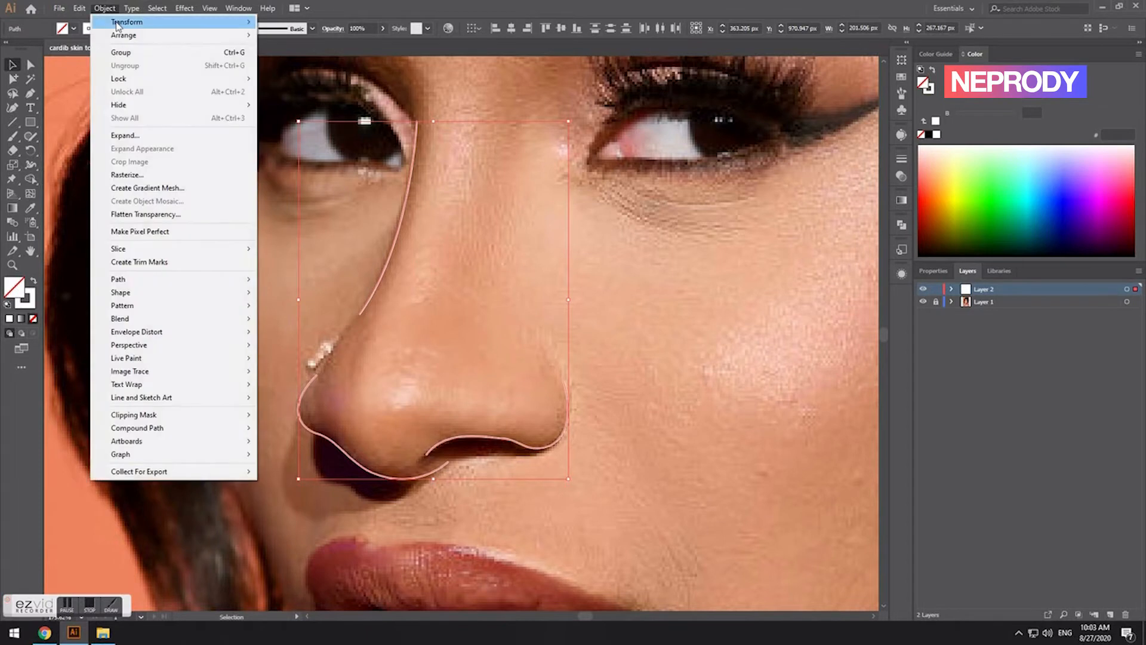
left_click(136, 55)
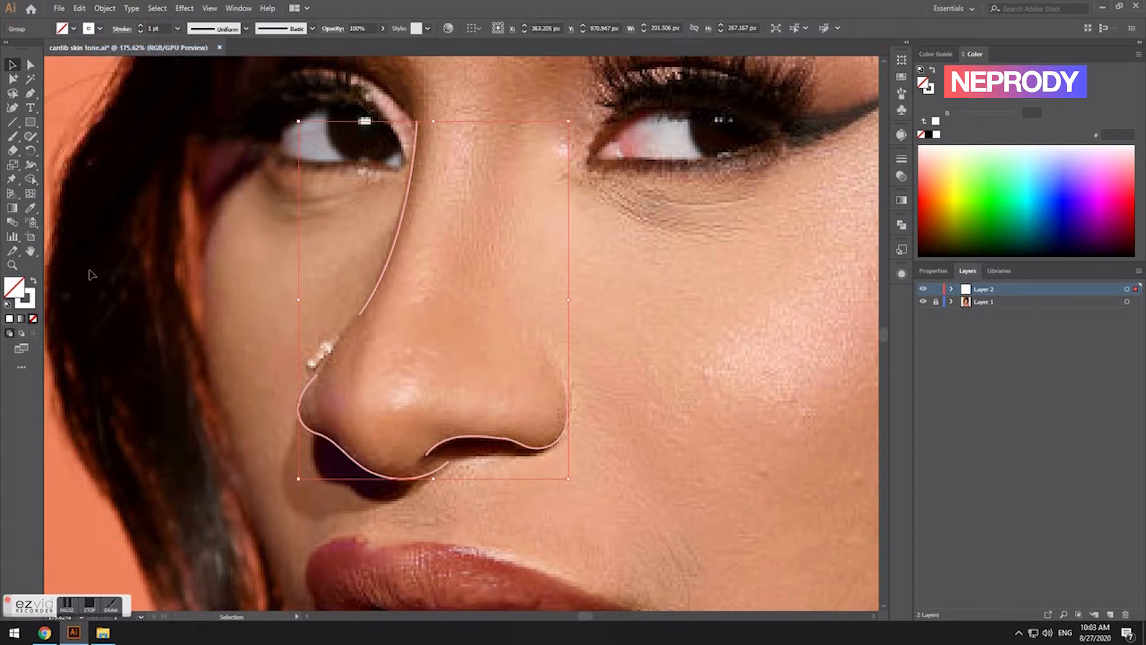
Sample dark brown #723012 from the inner corner of the right eye and apply it as the group's stroke with no fill
left_click(31, 209)
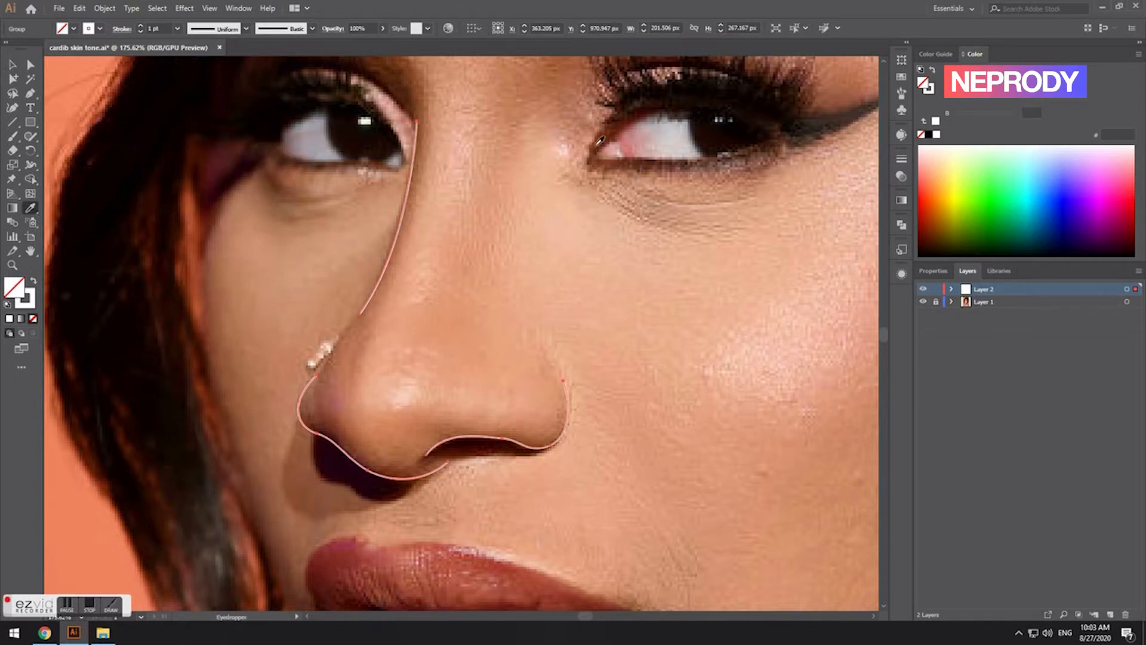
left_click(600, 142)
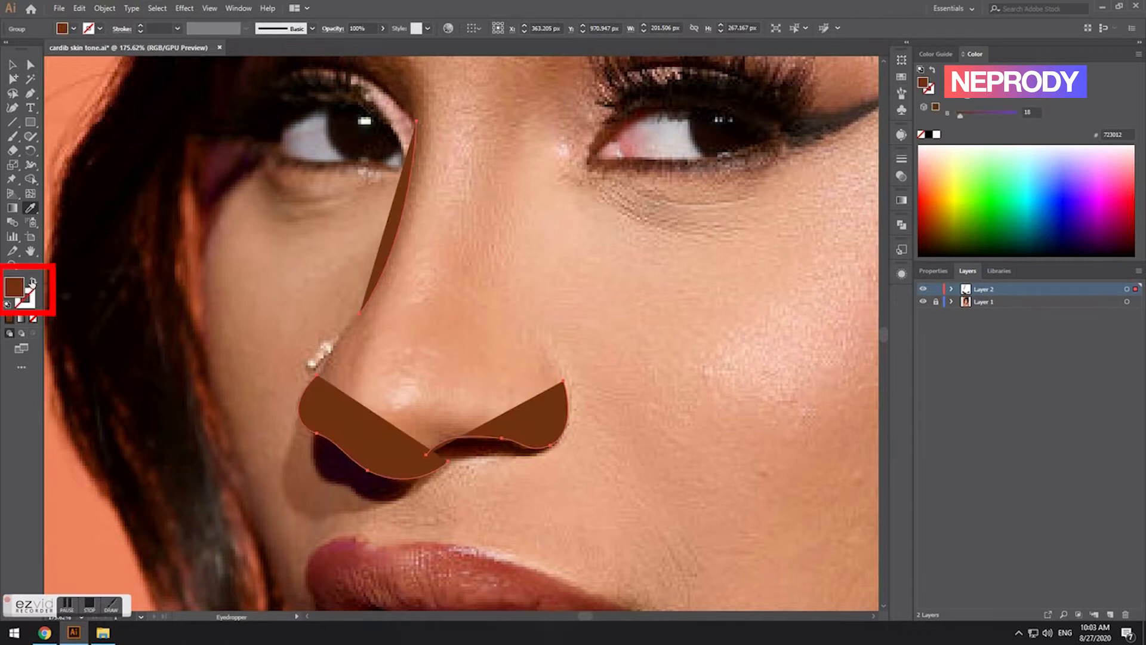
left_click(34, 282)
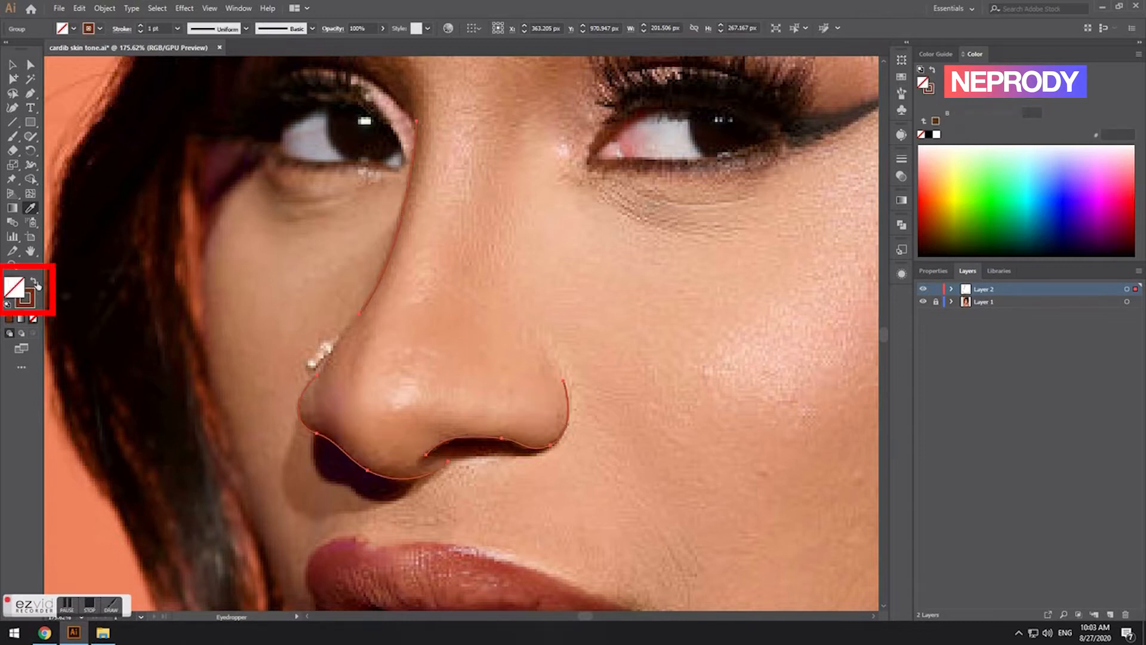
Give the grouped nose lines a 2 pt stroke with a lens-shaped width profile, and toggle Layer 1's visibility to check them
left_click(178, 28)
left_click(193, 121)
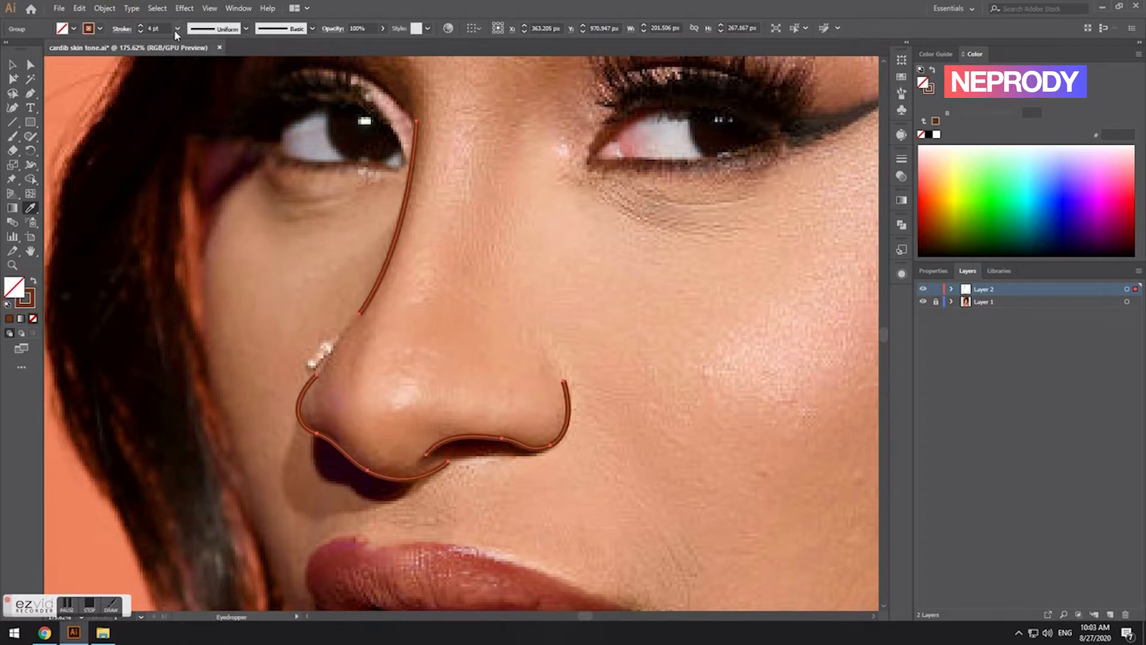
left_click(177, 29)
left_click(189, 94)
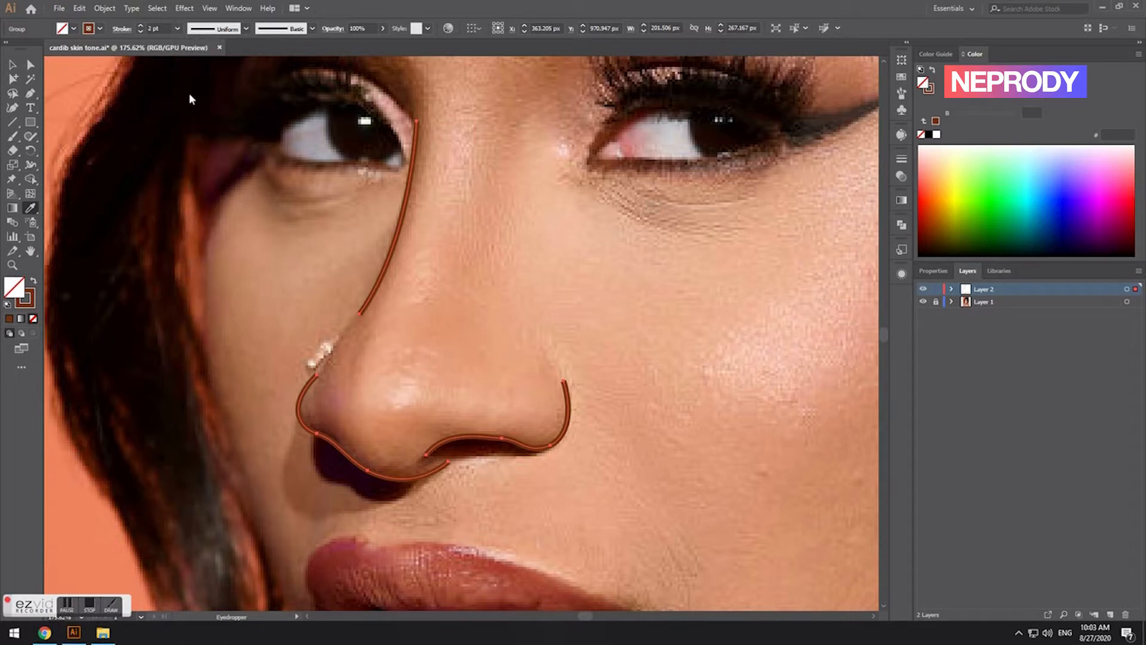
left_click(245, 30)
left_click(226, 72)
left_click(12, 65)
left_click(572, 263)
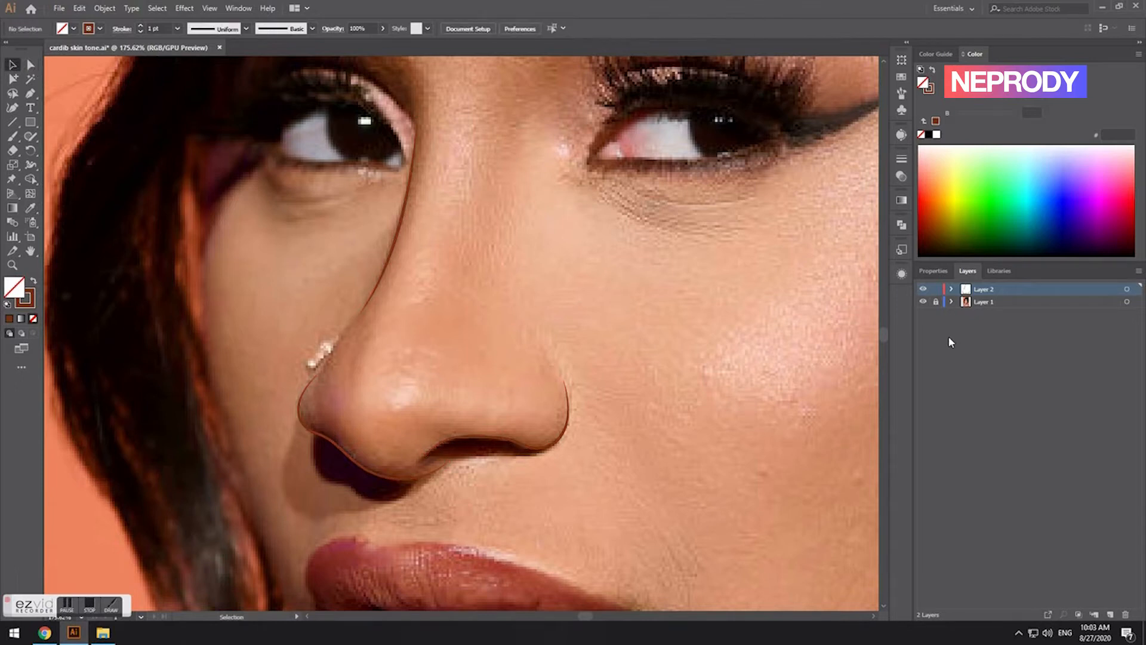
left_click(922, 303)
left_click(923, 304)
Extend the inner end of the right nostril line by moving its end anchor with Direct Selection, and adjust its curve
left_click_drag(374, 466, 425, 446)
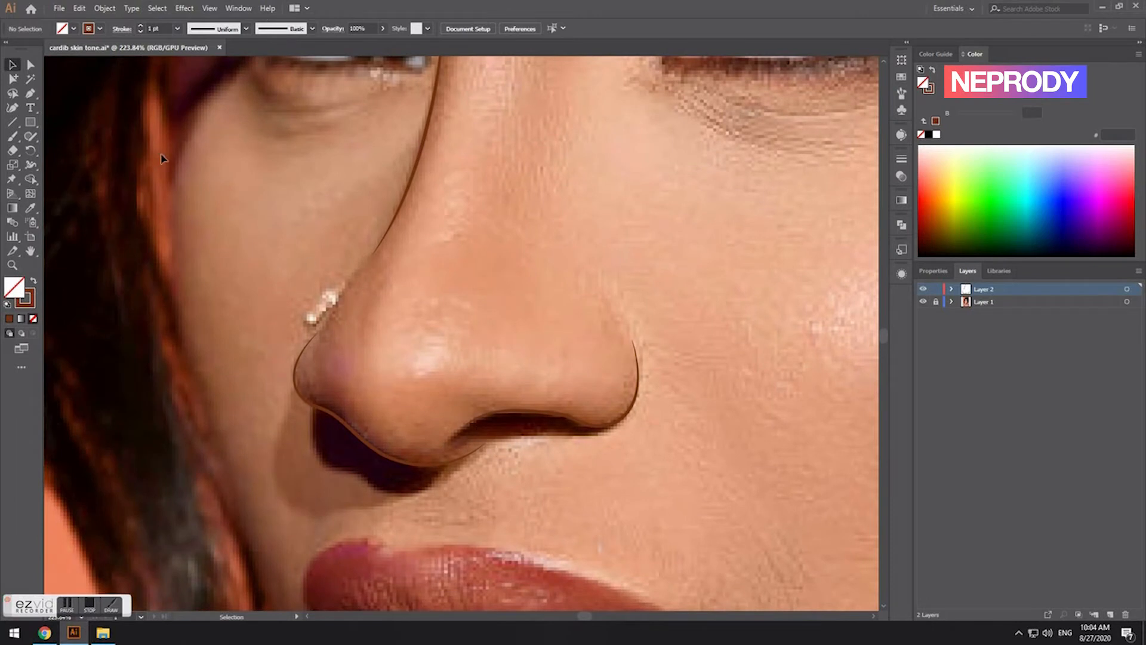
left_click(30, 94)
left_click_drag(453, 426, 398, 352)
left_click_drag(460, 420, 452, 395)
left_click_drag(420, 350, 469, 406)
left_click_drag(422, 445, 502, 489)
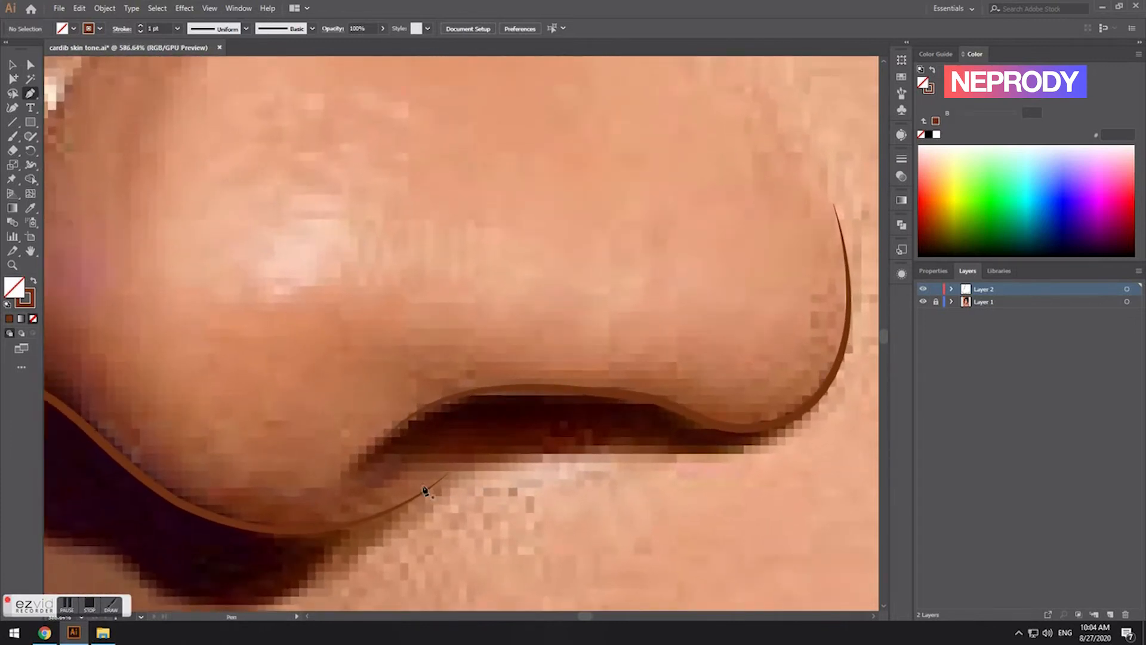
key("a")
left_click(375, 451)
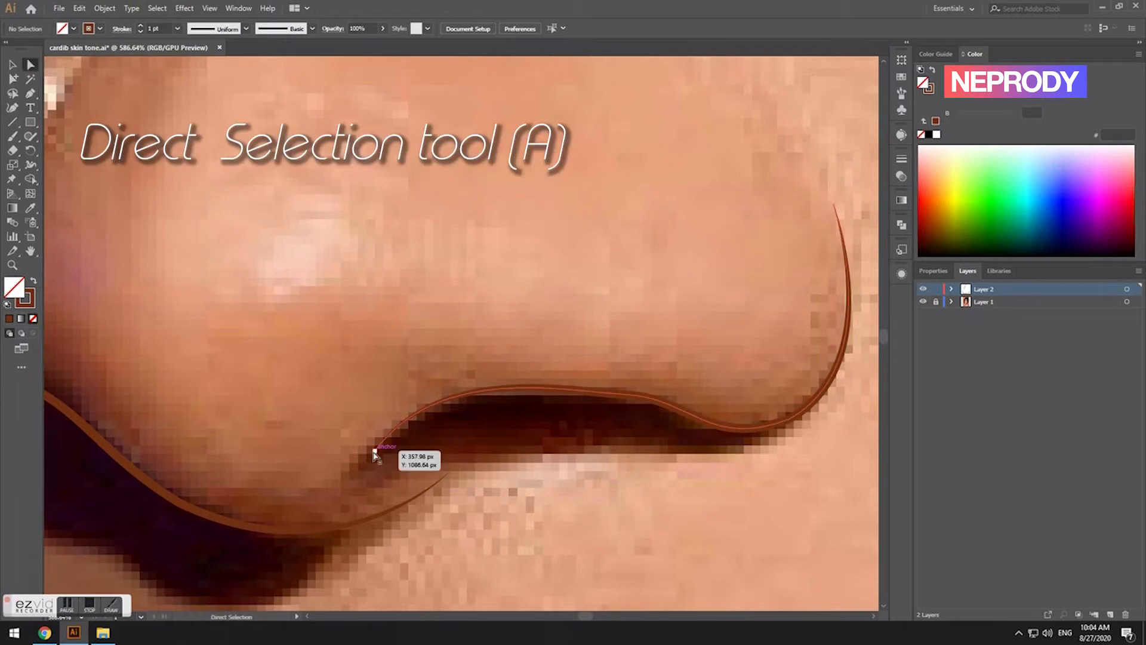
left_click_drag(374, 451, 352, 469)
left_click_drag(420, 386, 419, 373)
left_click(419, 372, "ctrl")
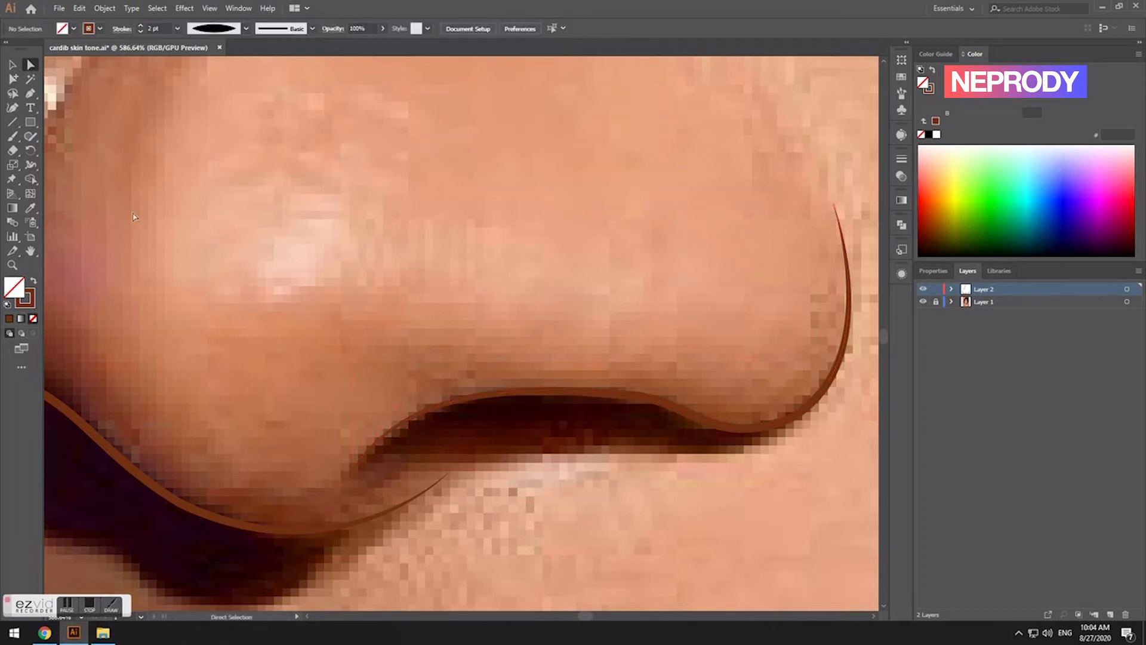
Draw a closed Pen shape around the dark opening of the right nostril, following the contour line along its upper edge
left_click(30, 93)
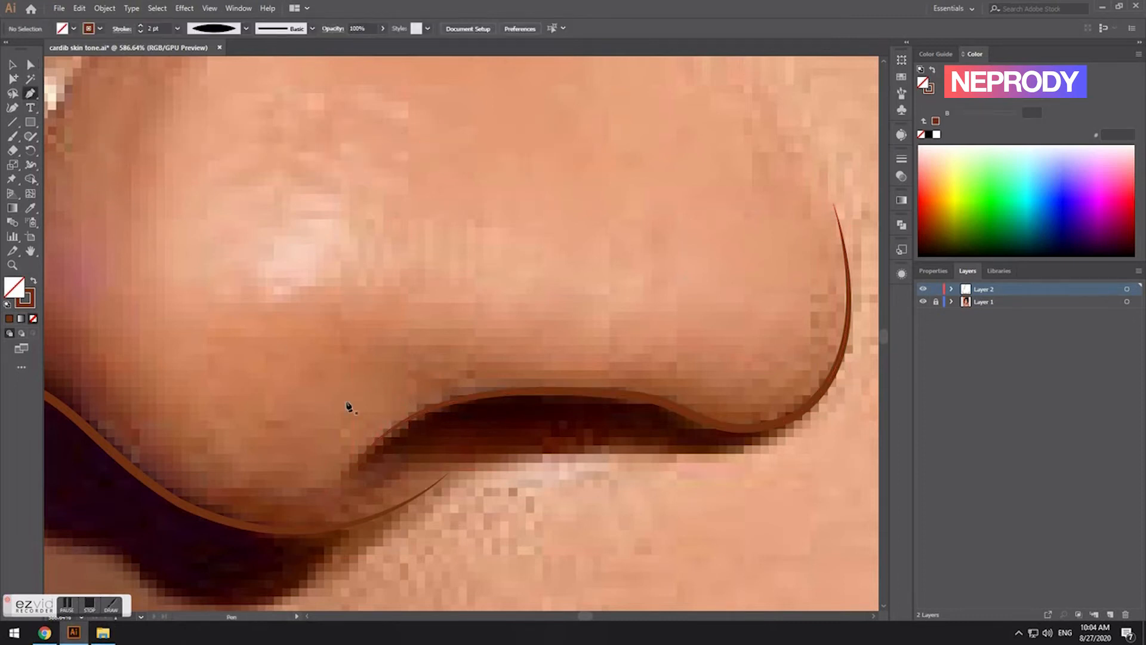
left_click(364, 456)
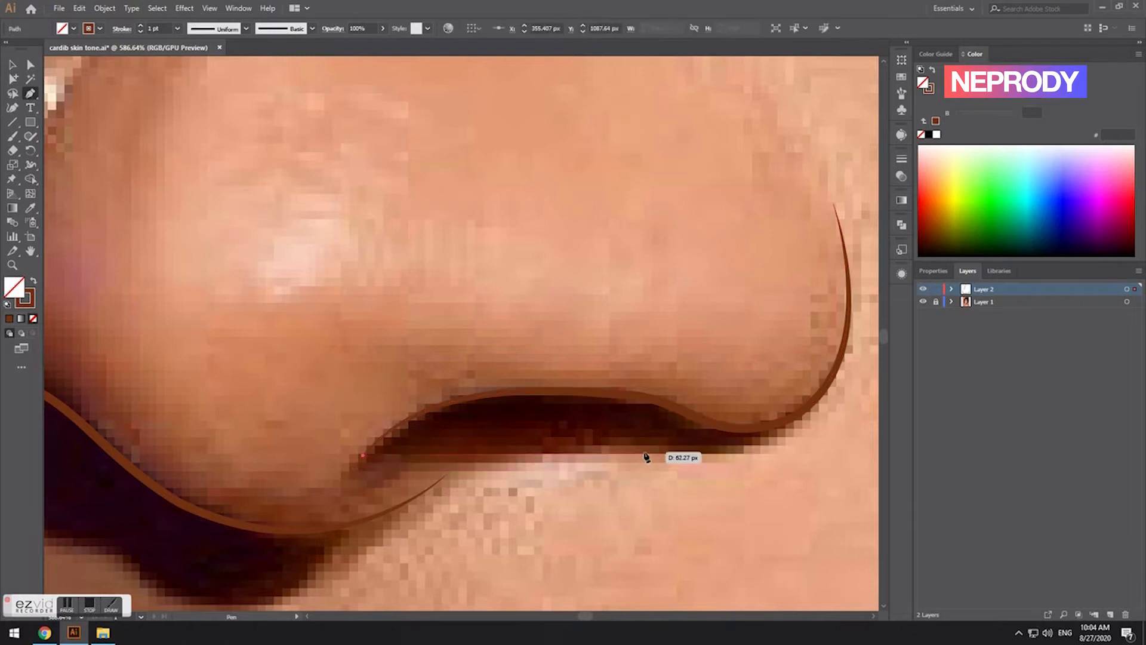
mouse_move(763, 426)
left_mouse_down()
mouse_move(707, 436)
mouse_move(675, 399)
mouse_move(614, 387)
left_mouse_up()
left_click(519, 391)
left_click(363, 456)
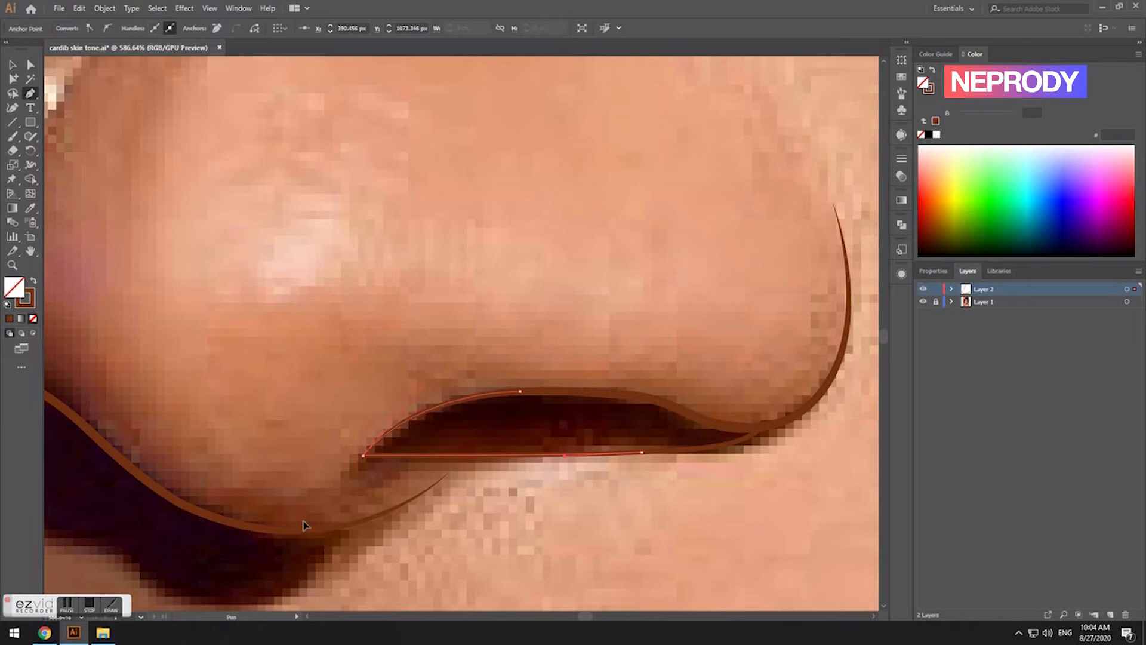
left_click_drag(302, 520, 302, 521)
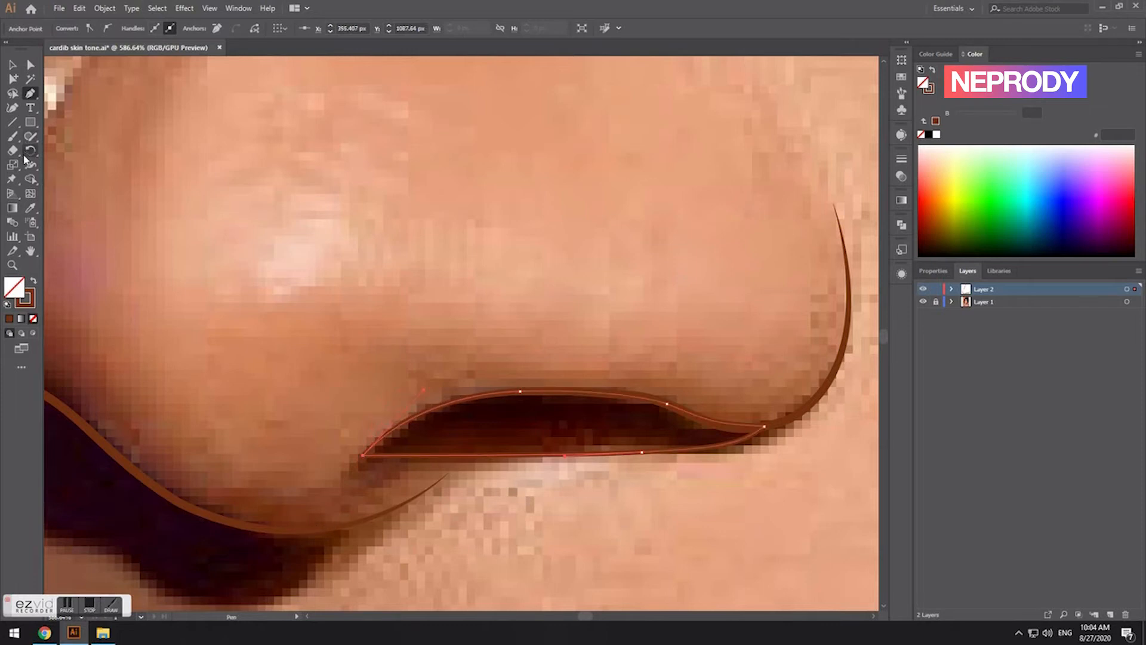
Fill the nostril shape with the dark tone #2c0001 sampled from the nostril opening and deselect it
left_click(31, 209)
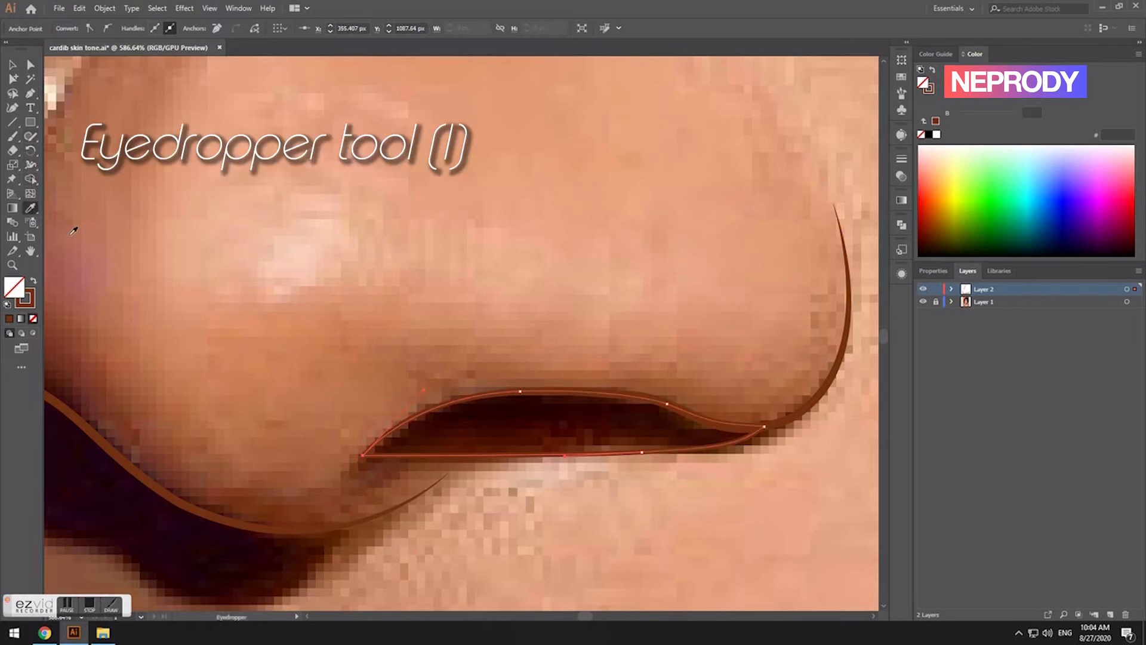
left_click(566, 408)
key("v")
left_click(565, 415)
left_click(668, 498)
Draw a rectangle about 390 by 327 px over the nose area, swap its fill to the stroke, and activate the Eyedropper
left_click_drag(631, 472, 456, 294)
left_click_drag(549, 348, 516, 316)
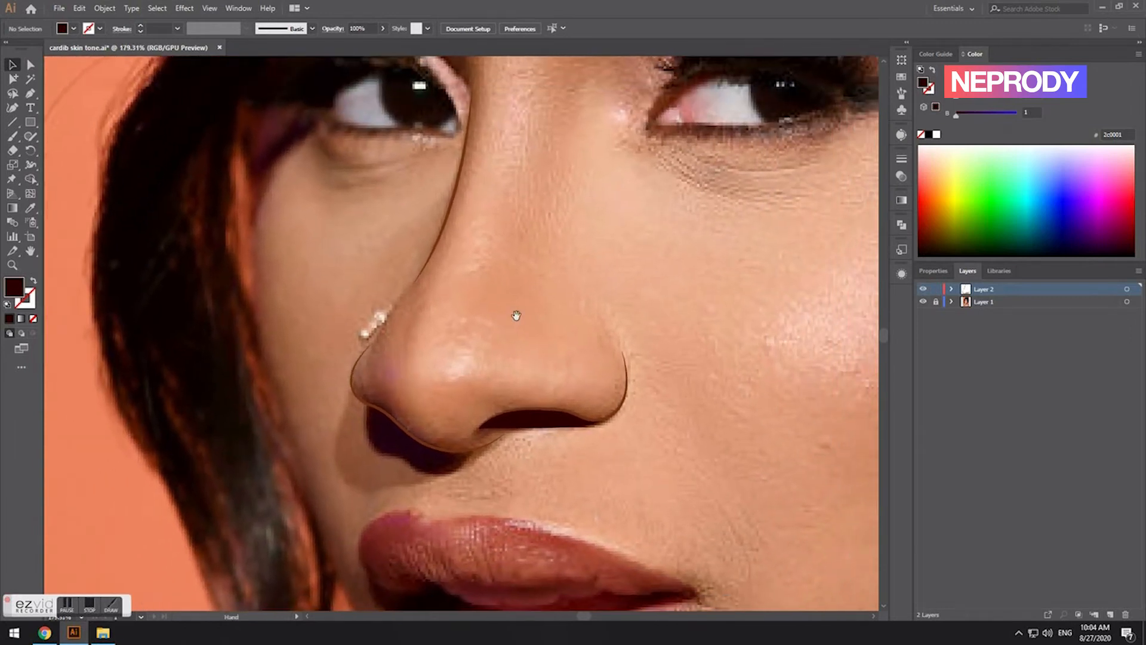
left_click(31, 123)
left_click_drag(222, 92, 756, 538)
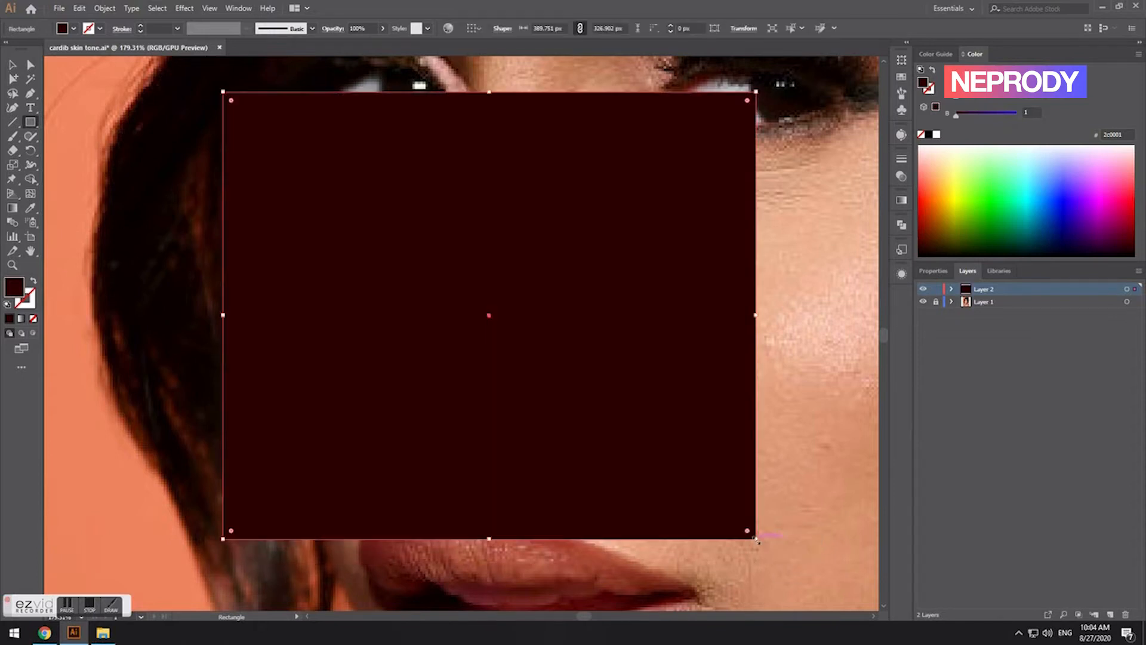
left_click(34, 280)
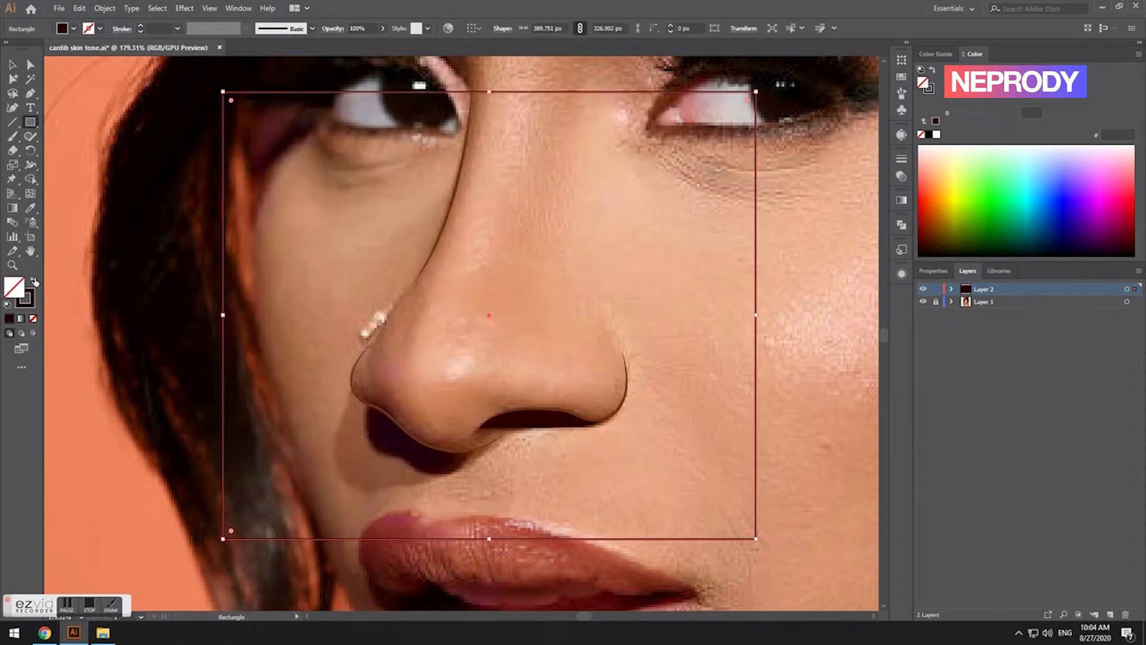
left_click(31, 209)
left_click(718, 330)
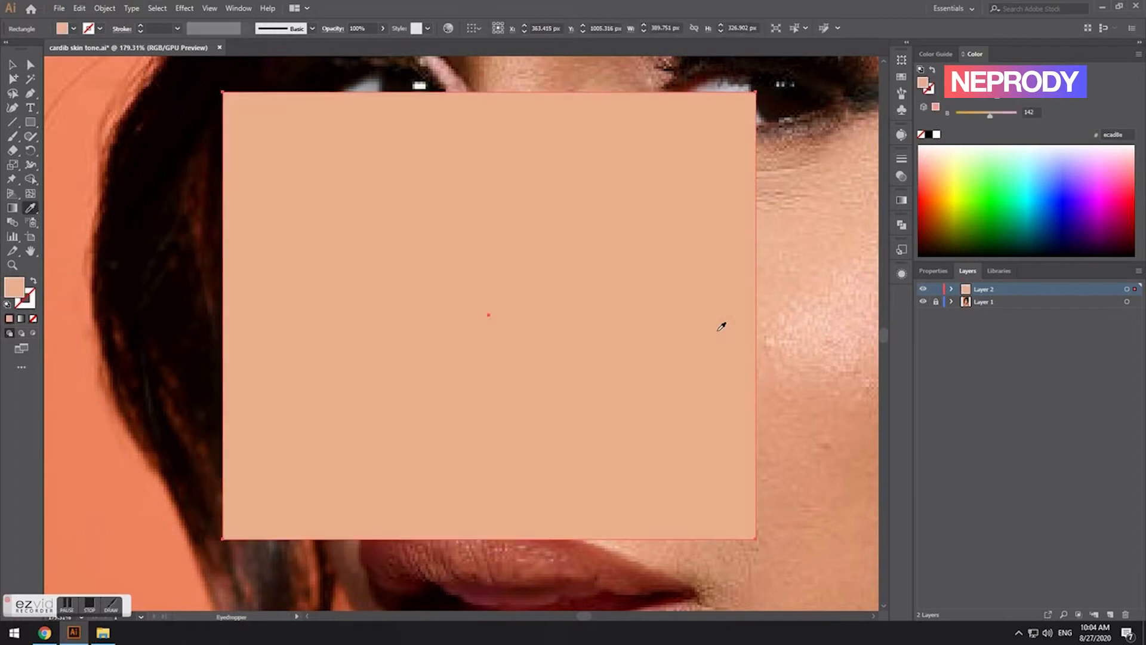
key("ctrl+z")
left_click(723, 428)
key("ctrl+z")
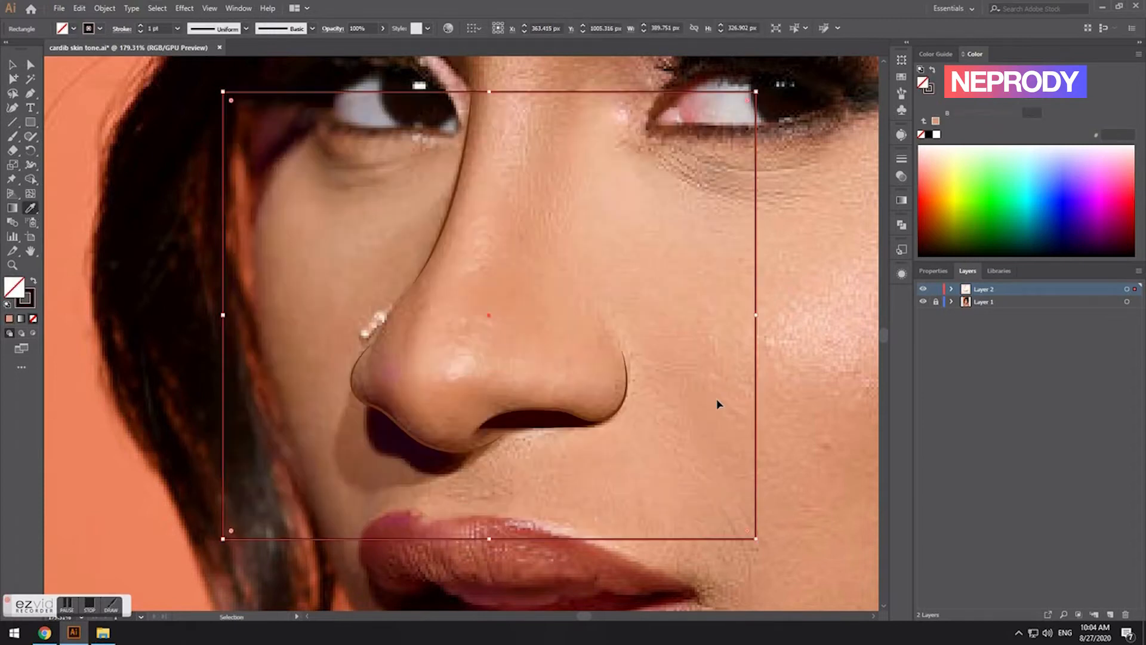
left_click(721, 386)
key("ctrl+z")
Fill the rectangle with skin tone #e4a183 sampled from the cheek and send it behind the nose lines
left_click(720, 376)
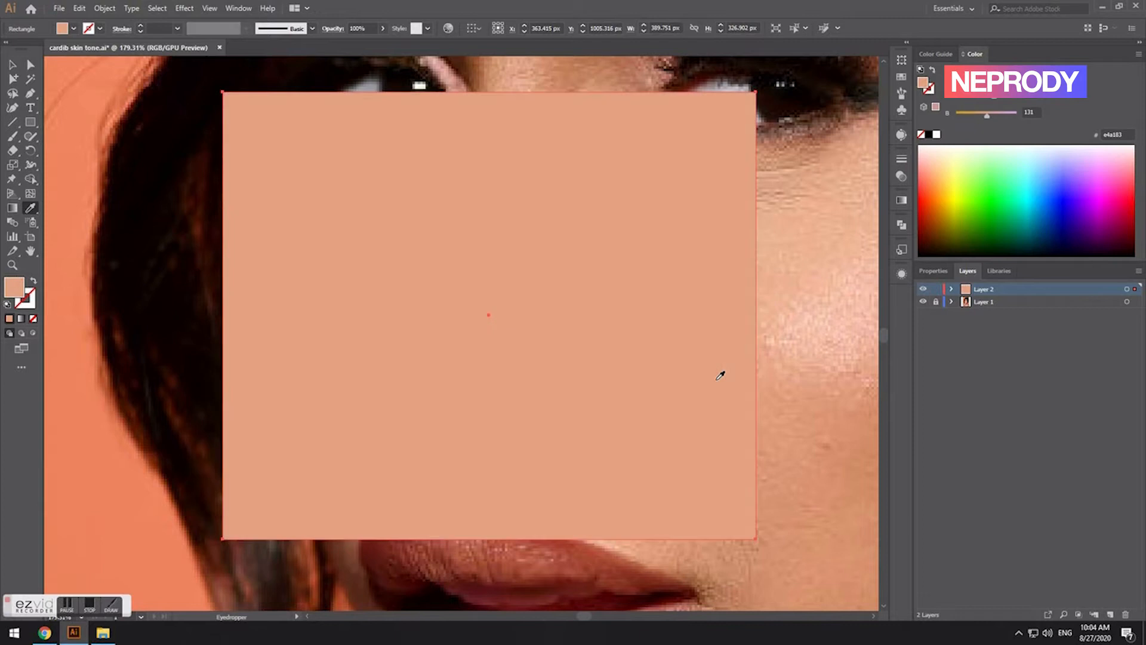
key("v")
key("ctrl+shift+bracketleft")
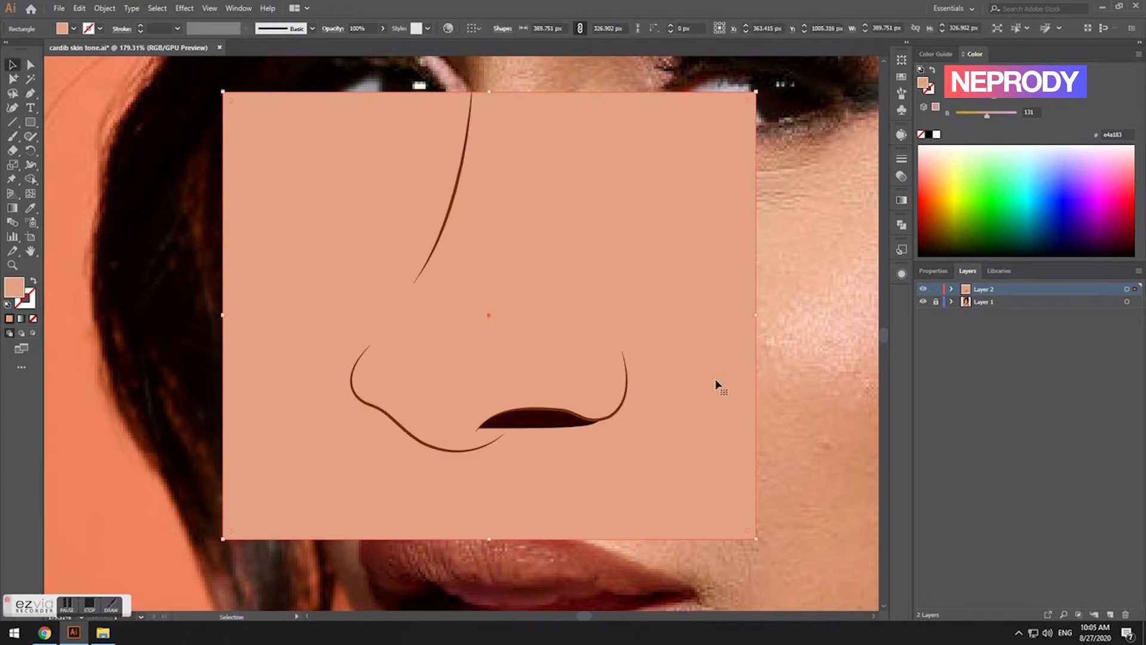
Extend the skin-tone rectangle upward to a height of about 342 px so it covers the full bridge line
mouse_move(491, 93)
left_mouse_down()
mouse_move(491, 61)
mouse_move(493, 93)
left_mouse_up()
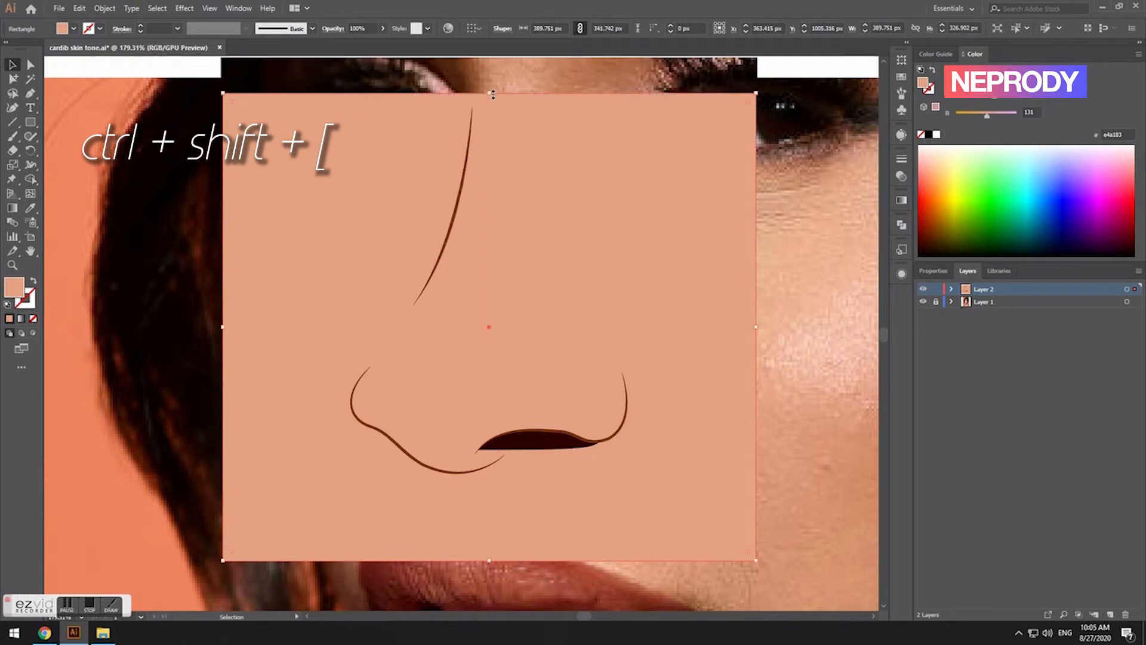
left_click_drag(719, 291, 712, 272)
left_click(787, 284)
left_click(669, 294)
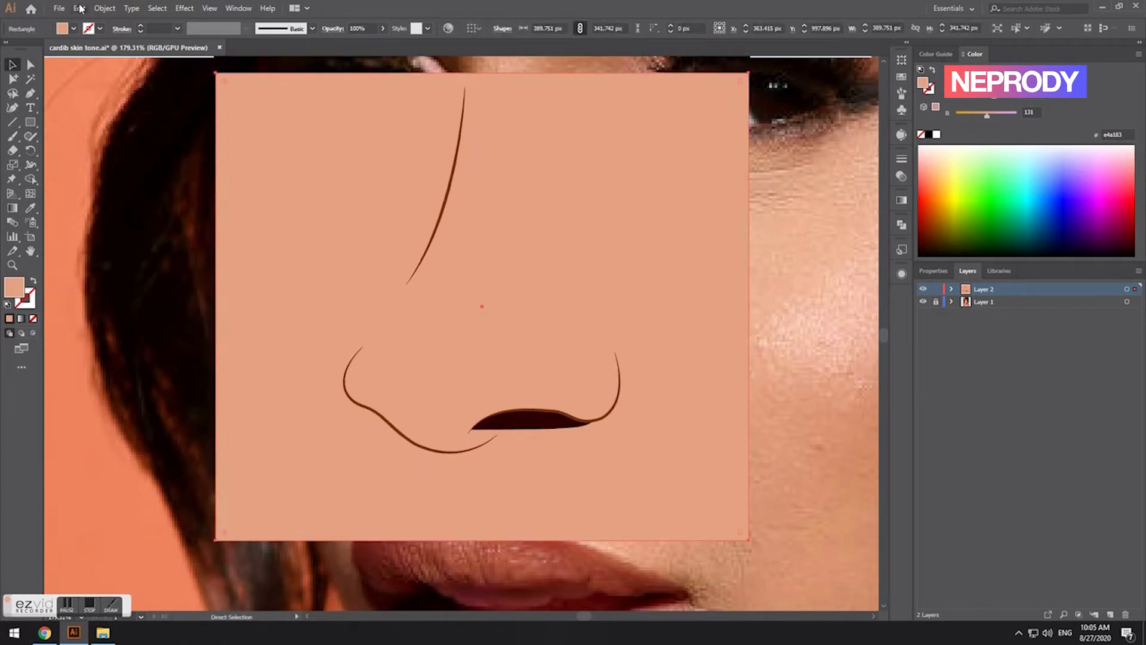
Cut the skin-tone rectangle and paste it in place on a new layer between the nose lines and the photo
left_click(79, 7)
left_click(98, 52)
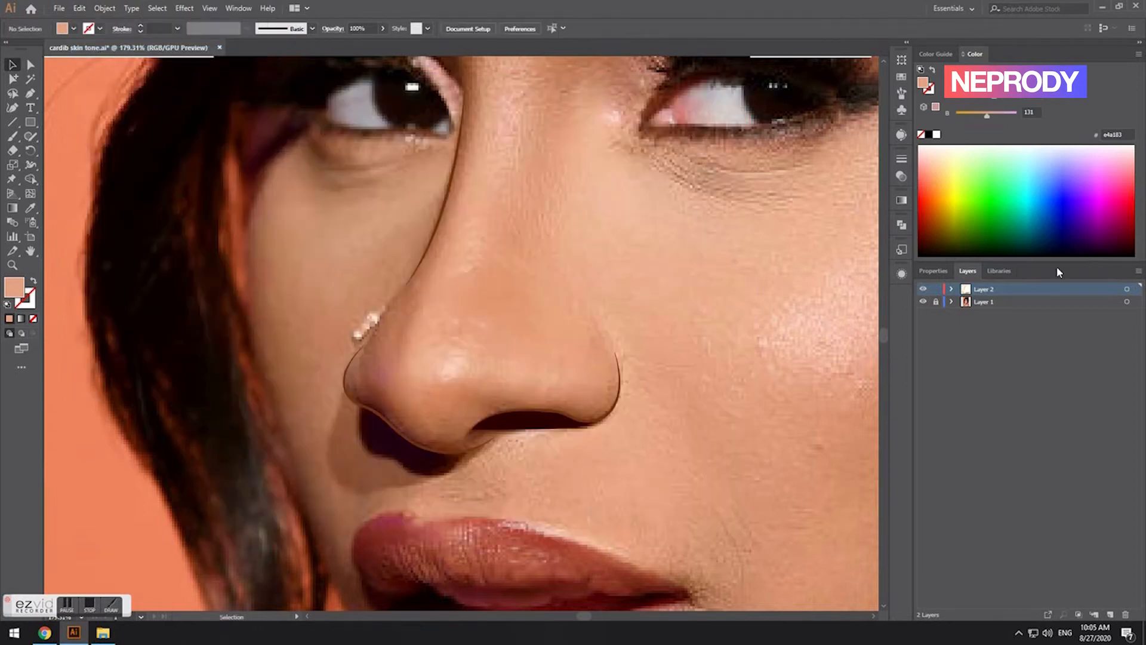
left_click(1047, 302)
left_click(1110, 614)
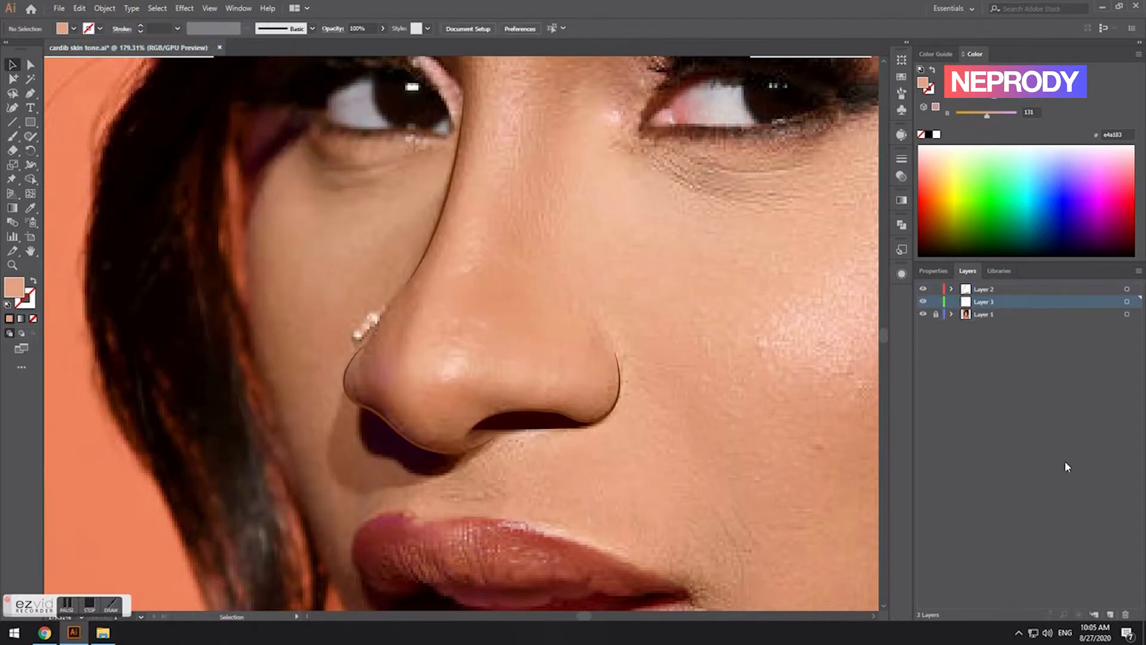
left_click(79, 8)
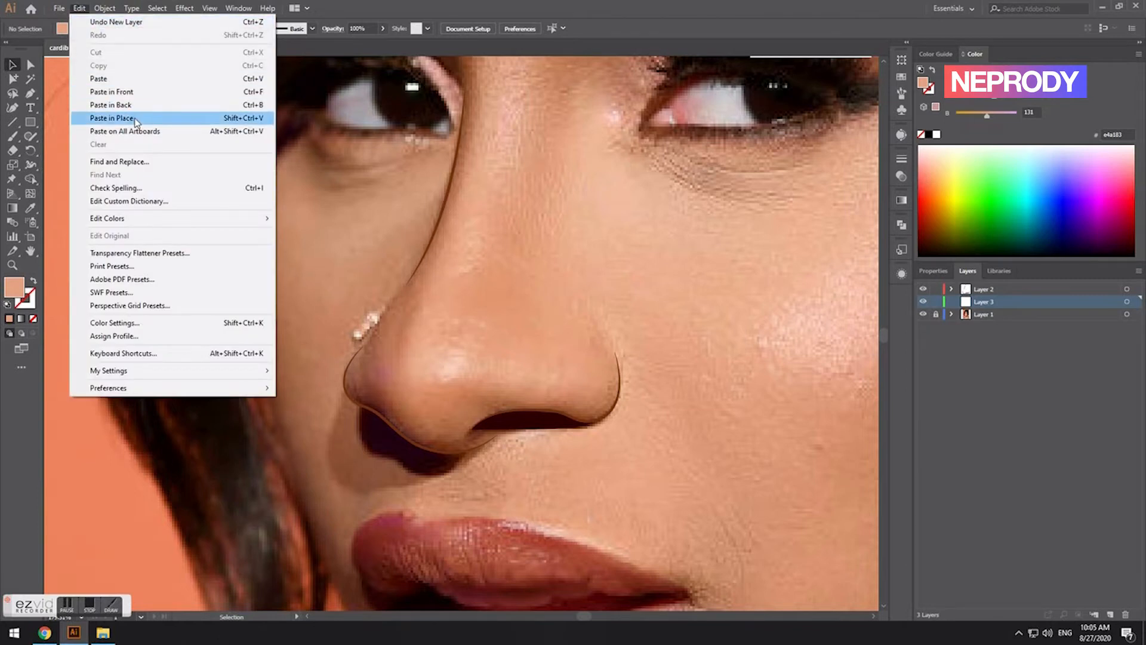
left_click(112, 118)
Lock and hide the skin-tone background layer, Layer 3, and save the document
left_click(935, 302)
left_click(922, 302)
left_click(923, 302)
left_click(923, 302)
left_click(922, 303)
left_click(922, 302)
key("ctrl+s")
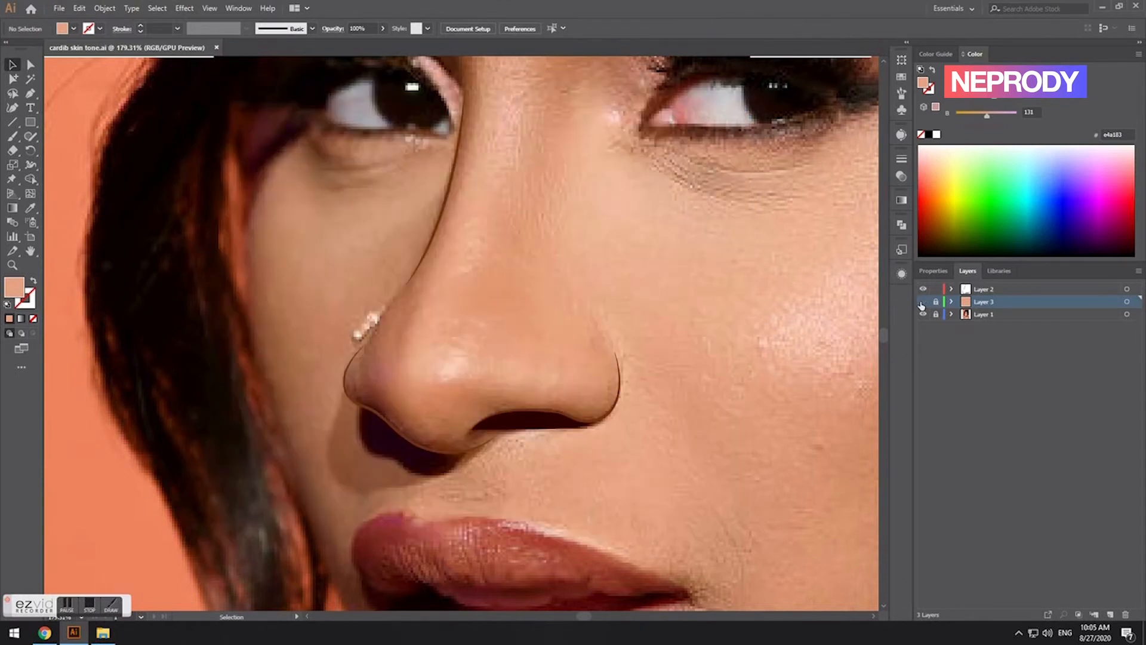
On Layer 2, trace the lower edge of the darkest shadow under the nose with the Pen tool, from the left nostril wing to below the tip
left_click(985, 290)
scroll(430, 411, "up", 3)
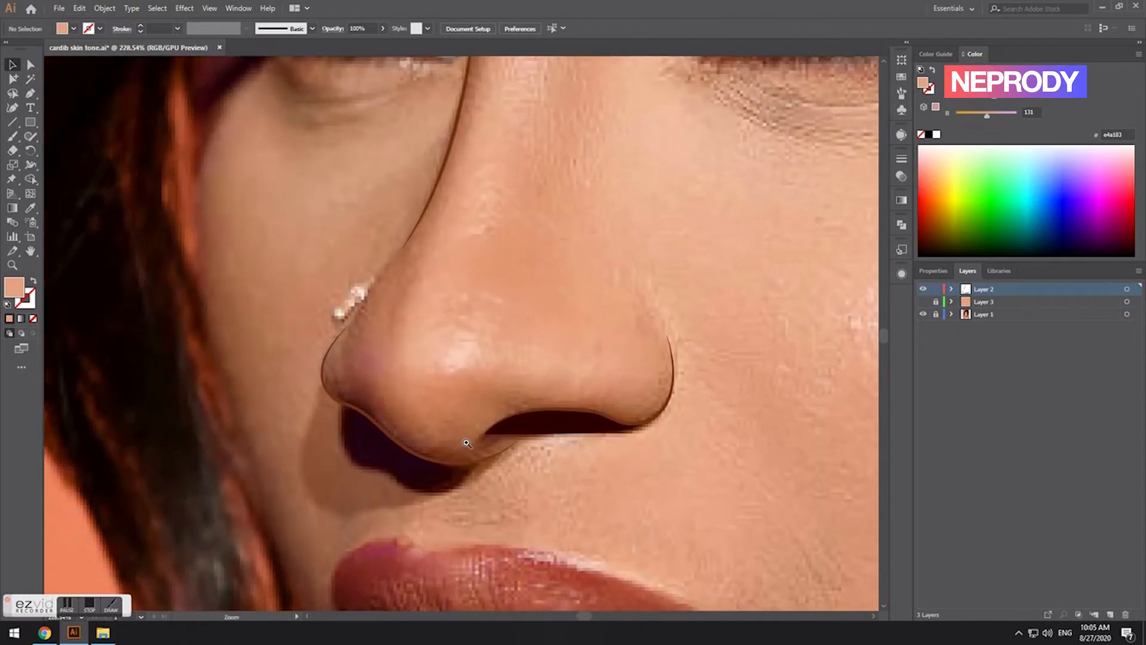
left_click_drag(463, 424, 454, 433)
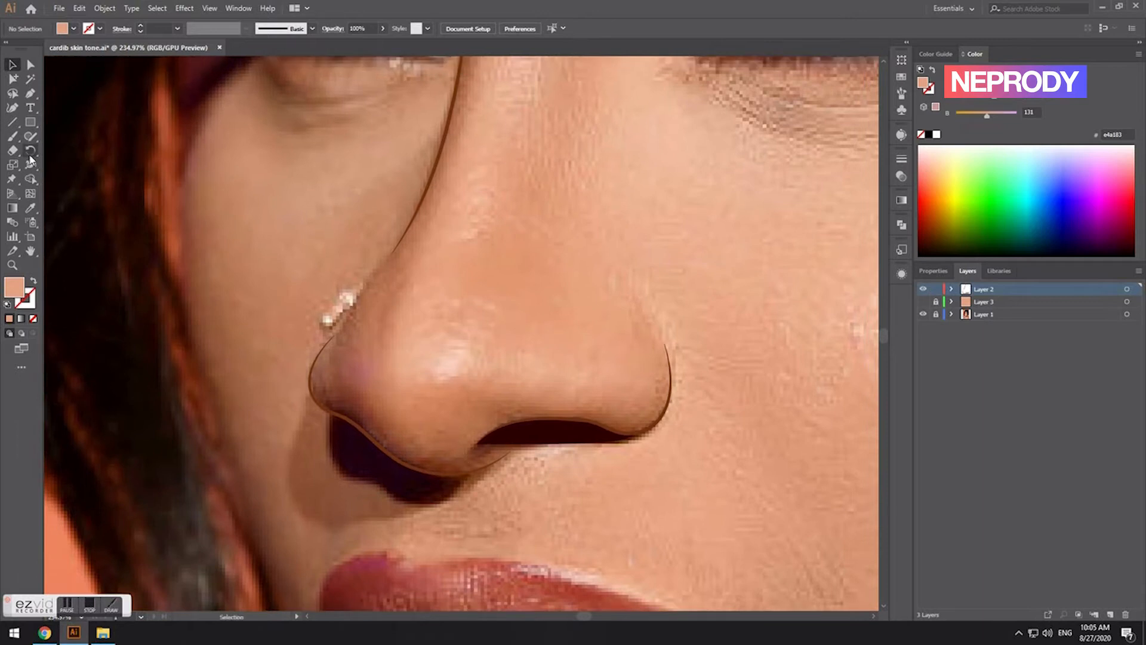
left_click(31, 94)
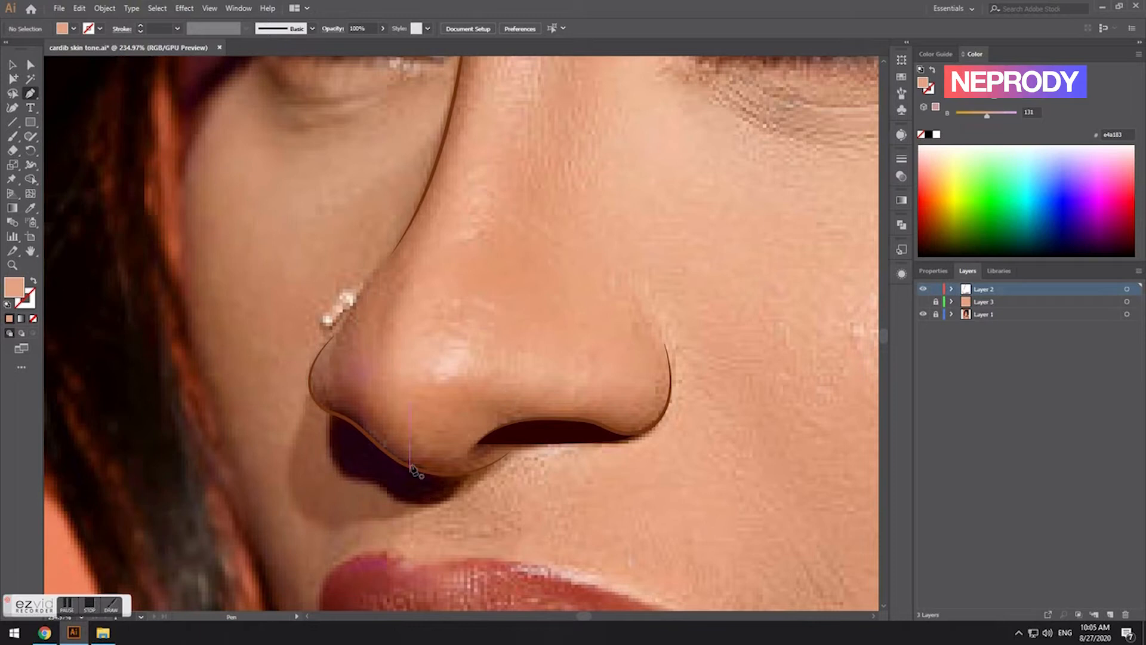
key("ctrl+space")
left_click_drag(396, 467, 407, 441)
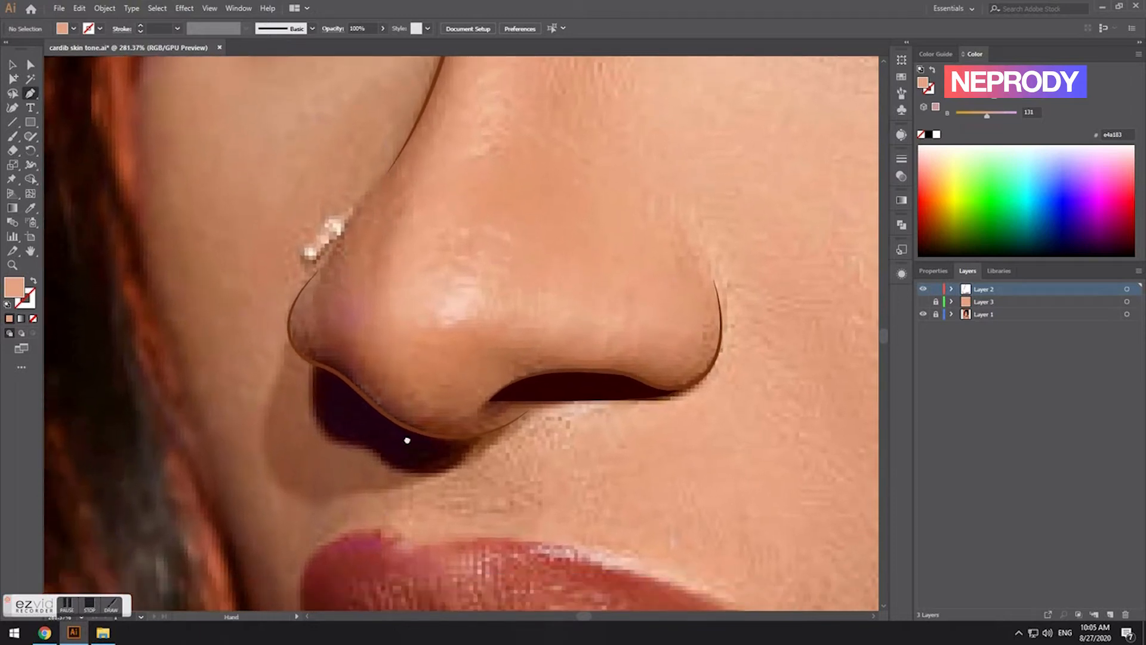
left_click(312, 362)
mouse_move(346, 444)
left_mouse_down()
mouse_move(413, 476)
mouse_move(485, 434)
mouse_move(467, 445)
mouse_move(442, 407)
left_mouse_up()
left_click(486, 434)
scroll(338, 386, "up", 3)
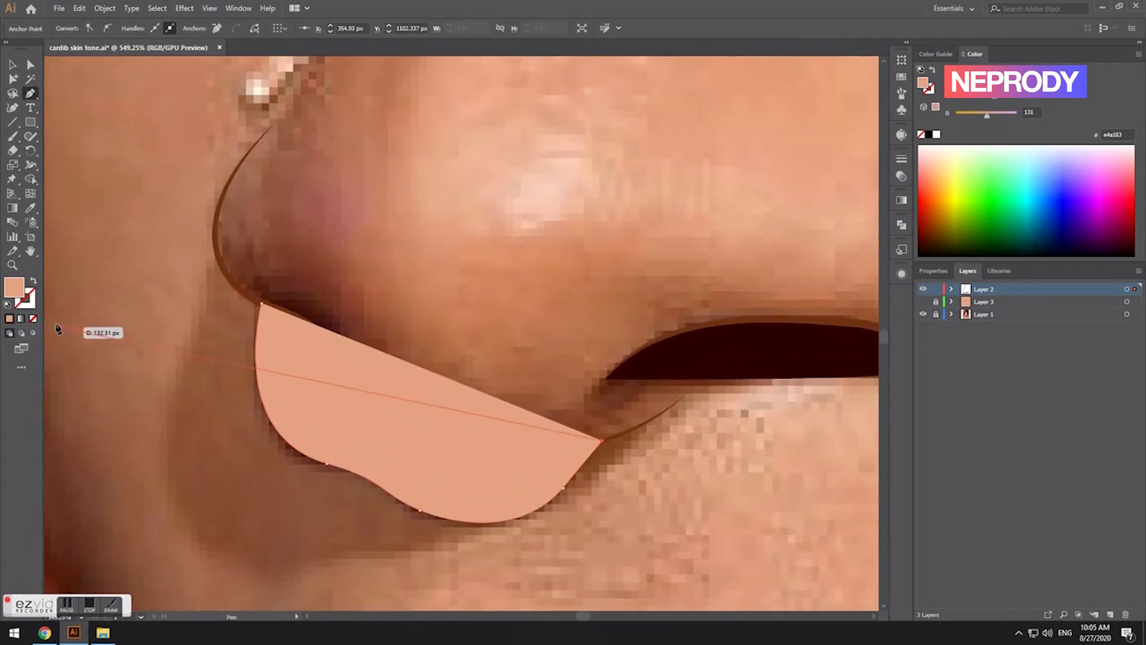
Swap the fill to the stroke and close the dark shadow shape along the nose's lower contour line
left_click(33, 281)
left_click_drag(404, 406, 324, 335)
left_click_drag(261, 305, 234, 296)
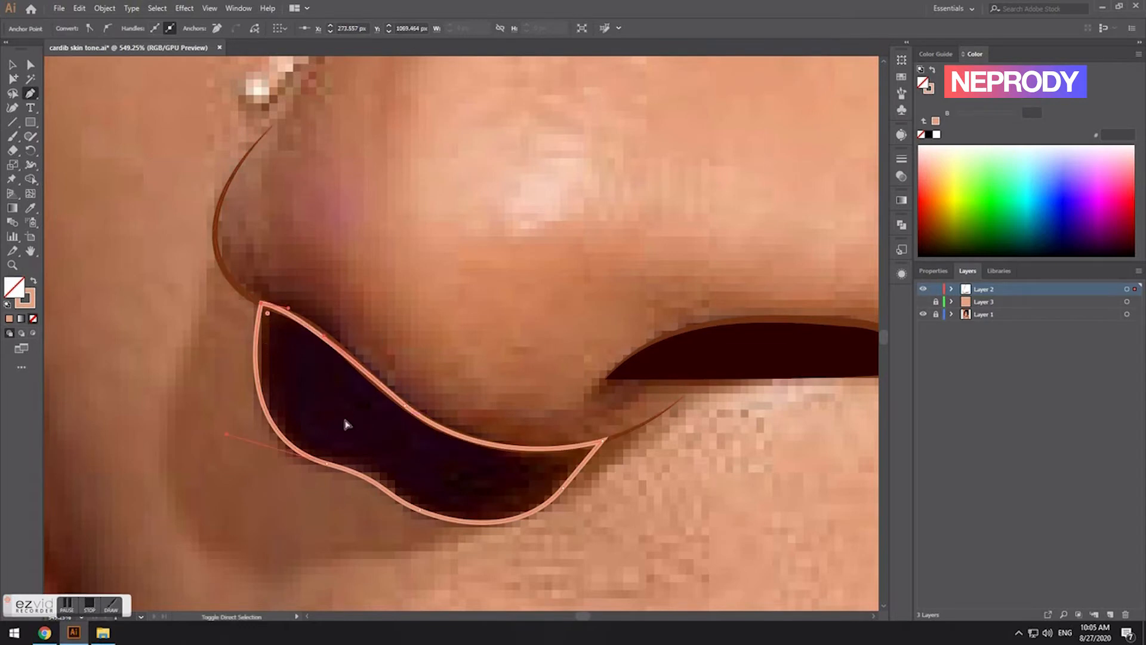
Fill the shadow shape with the dark tone #22040e sampled from the photo's shadow and deselect it
key("ctrl+shift+a")
key("v")
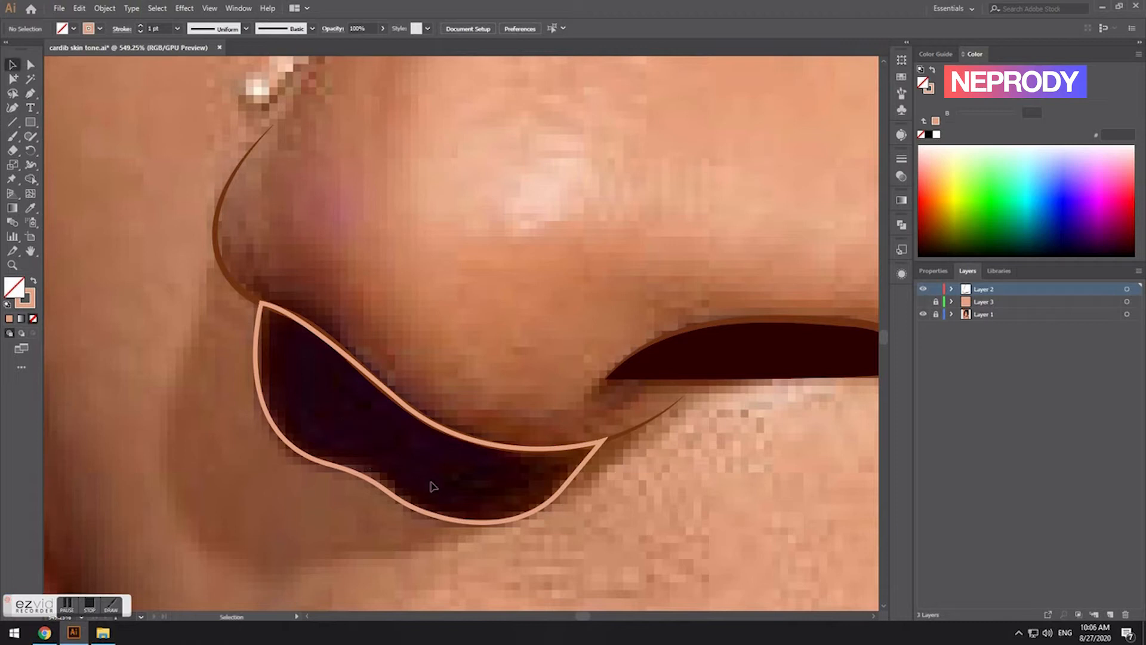
left_click(380, 521)
left_click(31, 208)
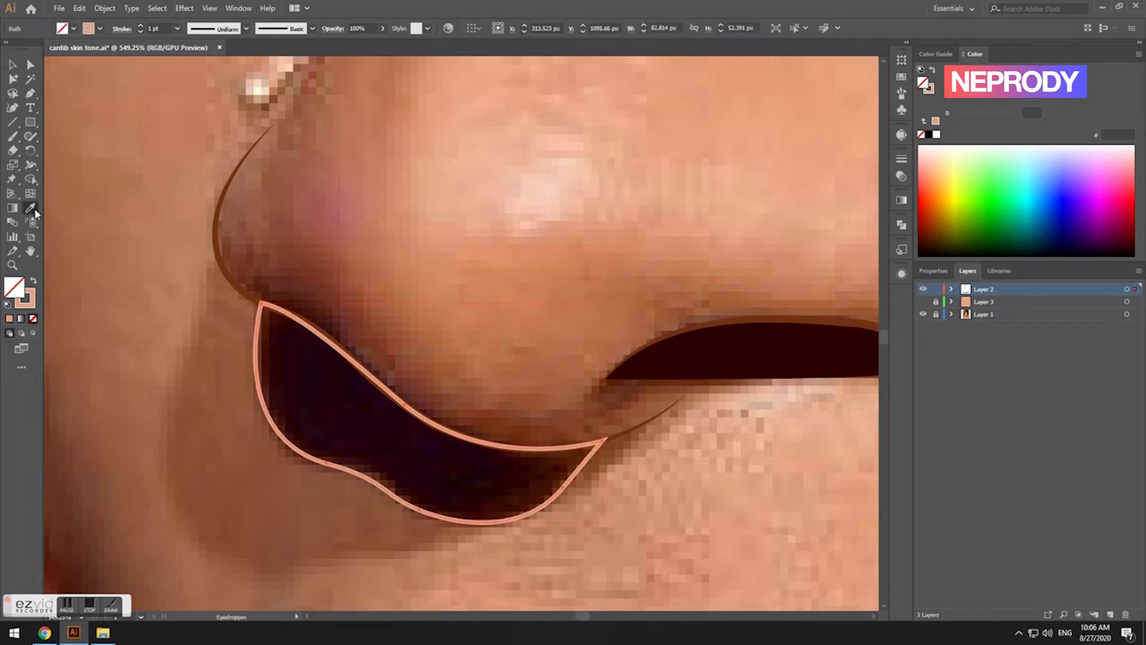
left_click(353, 397)
key("v")
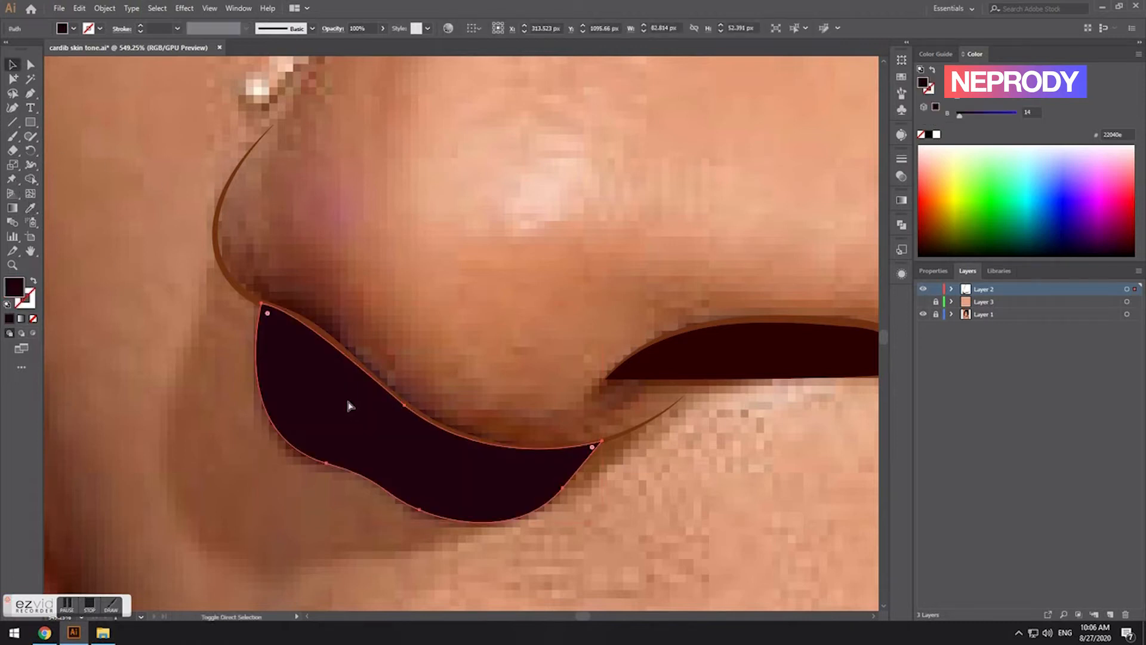
key("ctrl+shift+a")
Trace the outer edge of the wider cast shadow with the Pen tool, from the contour's end beside the nostril around to the left wing
left_click_drag(468, 464, 456, 429)
mouse_move(506, 456)
left_mouse_down()
mouse_move(358, 320)
mouse_move(496, 450)
mouse_move(507, 436)
left_mouse_up()
key("p")
left_click(630, 376)
left_click_drag(519, 463, 446, 476)
left_click_drag(323, 497, 275, 512)
left_click_drag(222, 437, 251, 260)
left_click(249, 295)
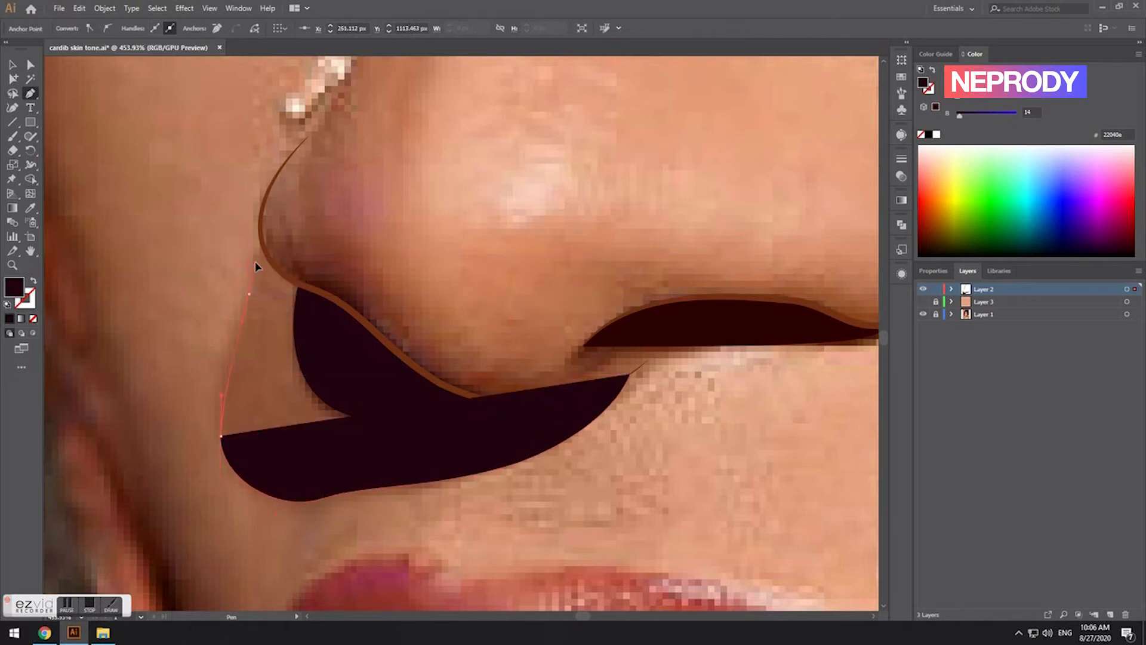
left_click(260, 241)
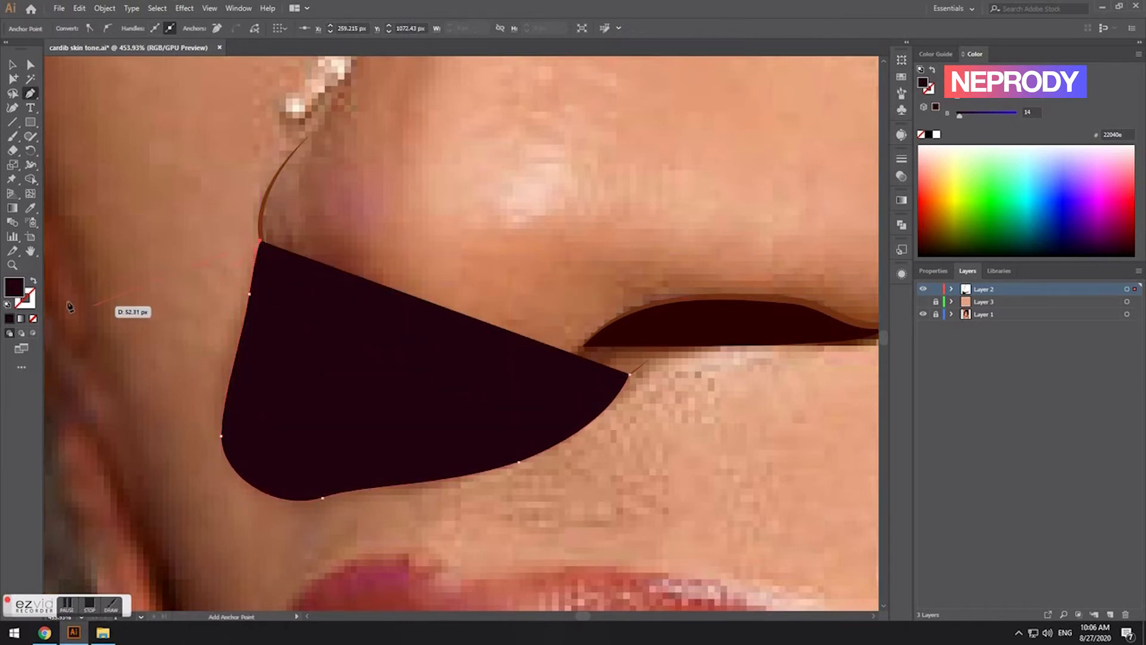
Swap the fill to the stroke and close the wider shadow shape along the nose's lower contour
left_click(33, 280)
left_click_drag(298, 283, 330, 296)
left_click_drag(414, 366, 451, 389)
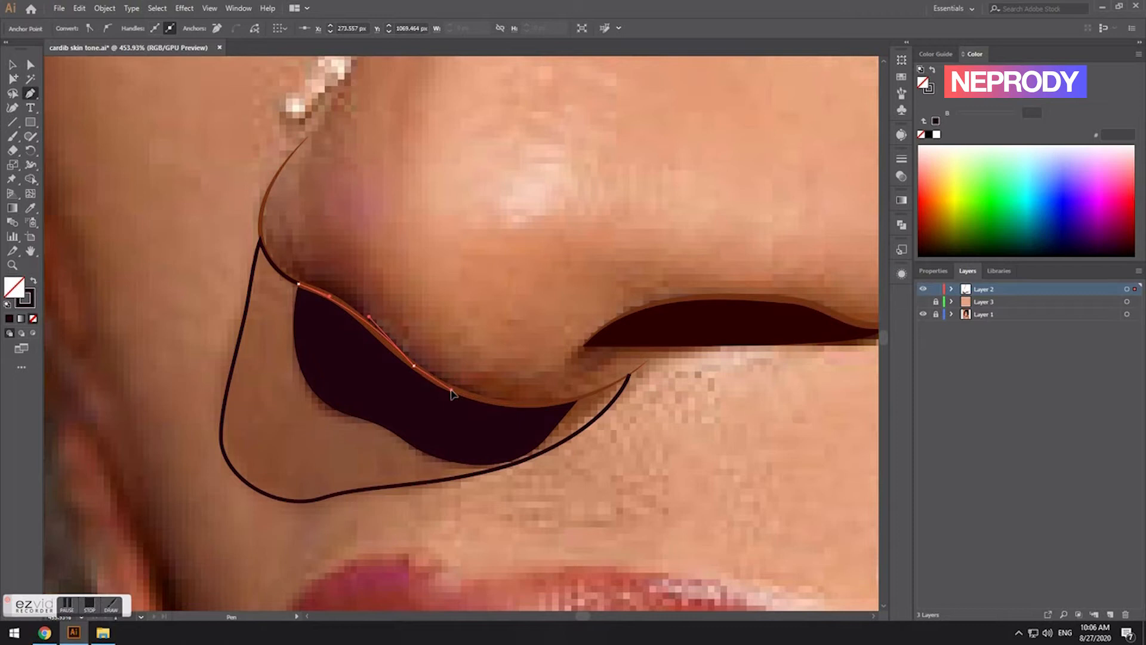
left_click_drag(629, 376, 742, 317)
left_click(742, 317, "ctrl")
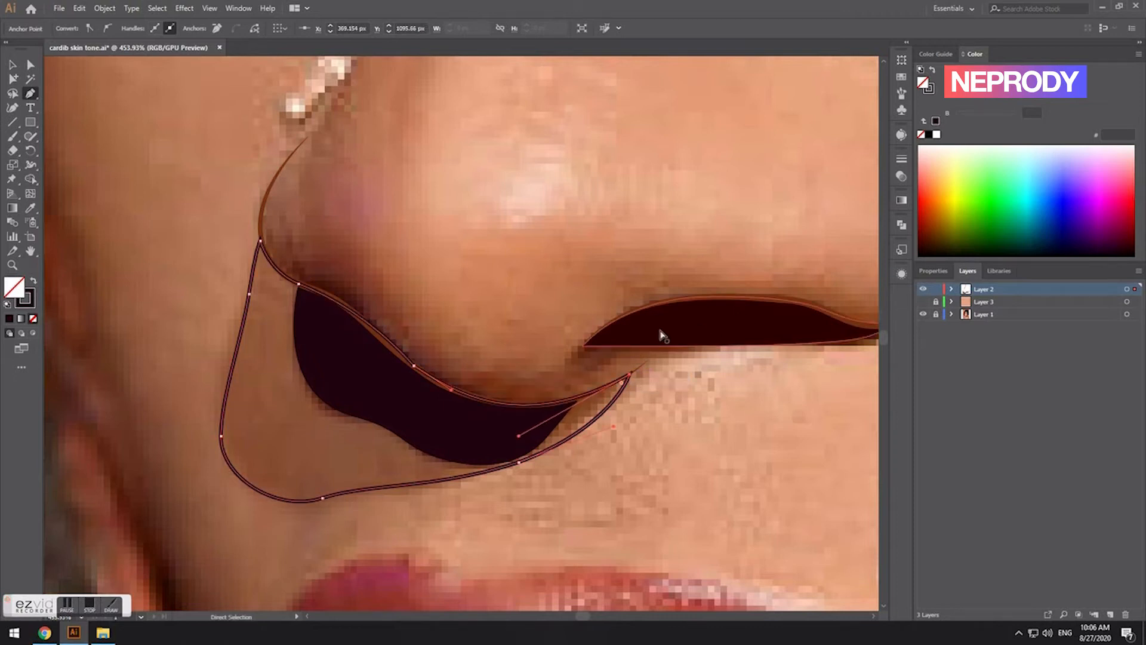
Fill the wider shadow with brown #8b4f39 sampled from the photo and send it behind the dark shadow and lines
left_click_drag(348, 511, 105, 240)
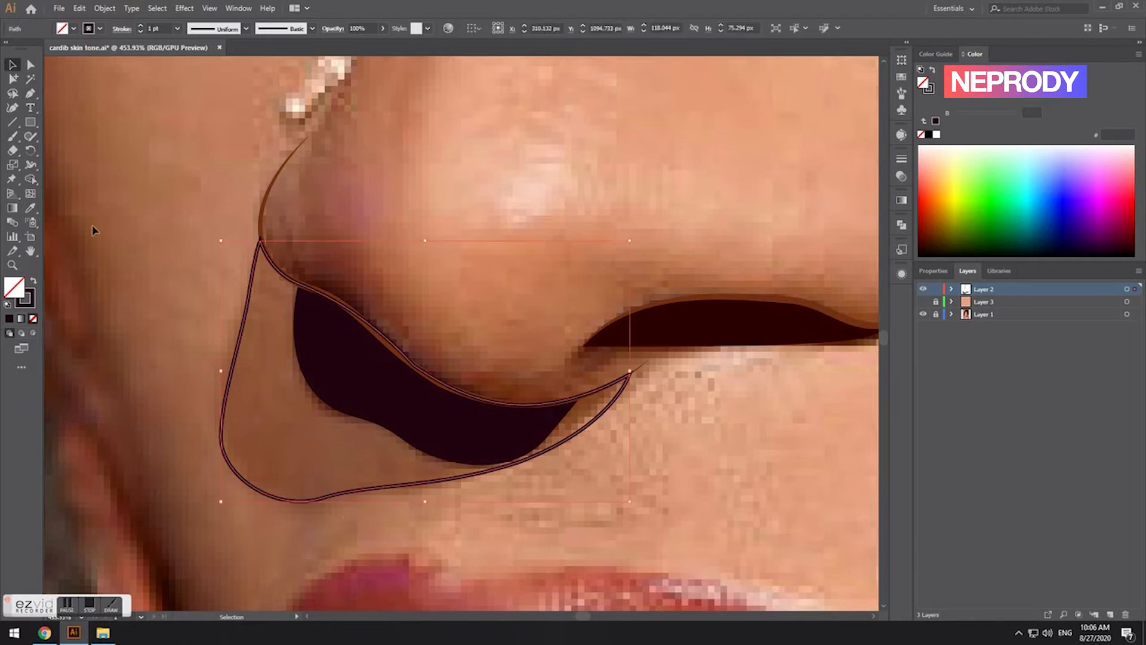
left_click(32, 209)
left_click(297, 428)
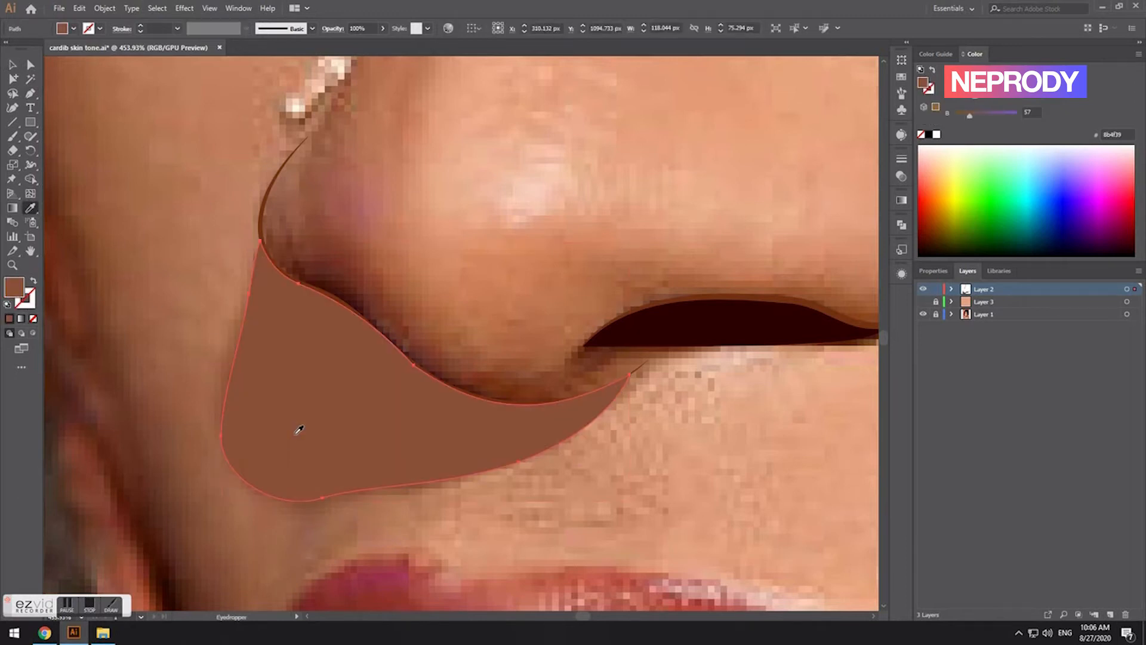
key("ctrl+shift+bracketleft")
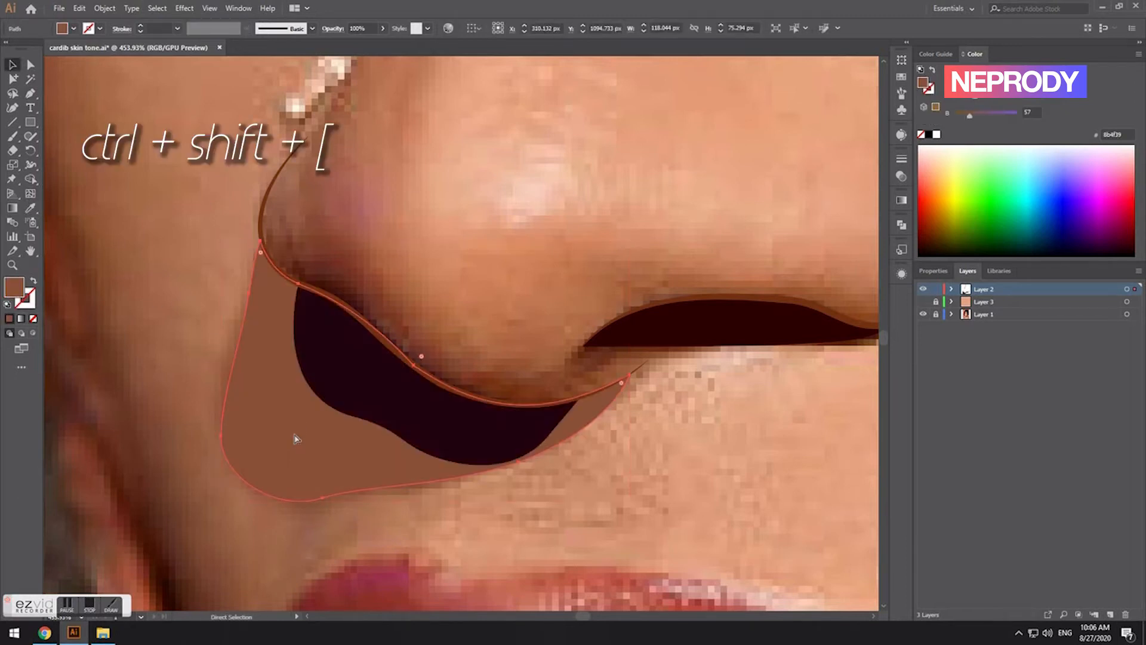
left_click(462, 507)
Check the nose shadows with the skin-tone background layer shown and hidden
scroll(460, 434, "down", 4)
left_click_drag(454, 358, 447, 334)
left_click(924, 301)
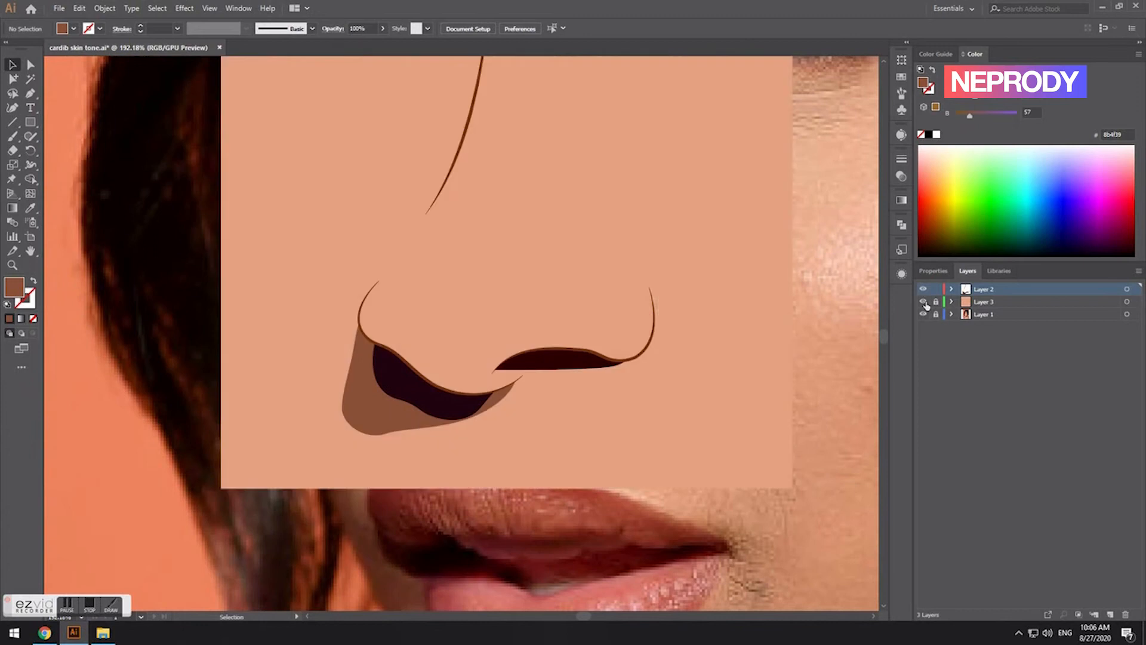
left_click(924, 302)
left_click(924, 302)
left_click(924, 302)
left_click(924, 302)
left_click(924, 302)
Set the drawing colours to no fill and a bright red stroke, #f60041
left_click_drag(453, 336, 455, 404)
mouse_move(412, 358)
left_mouse_down()
mouse_move(437, 394)
mouse_move(420, 375)
left_mouse_up()
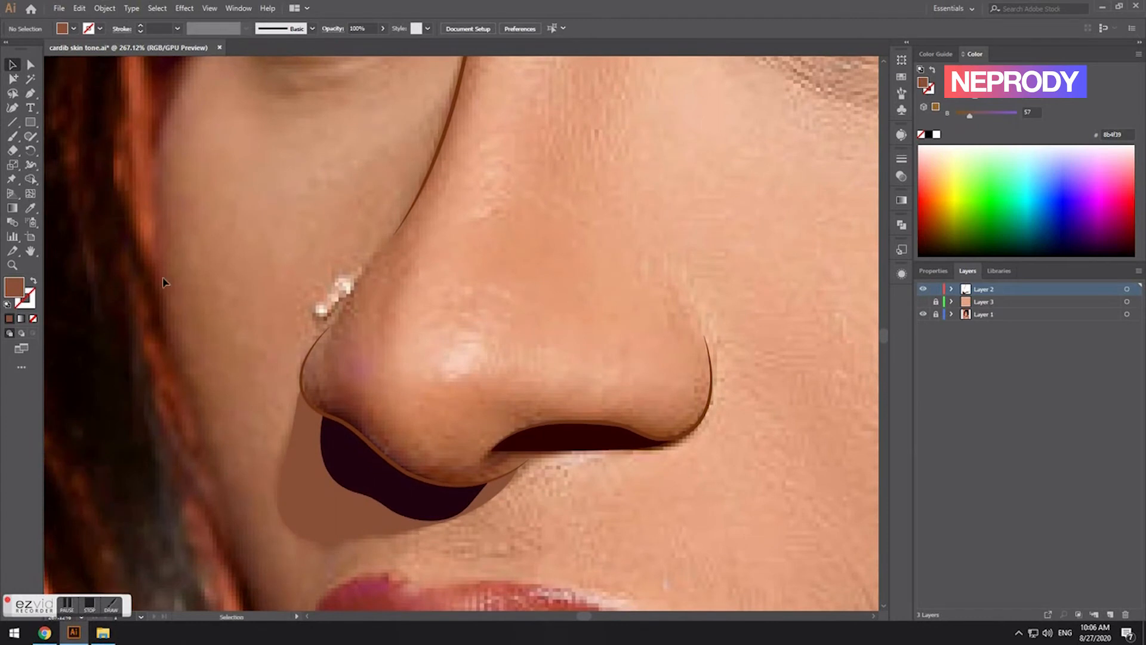
left_click(34, 279)
key("x")
left_click(1131, 194)
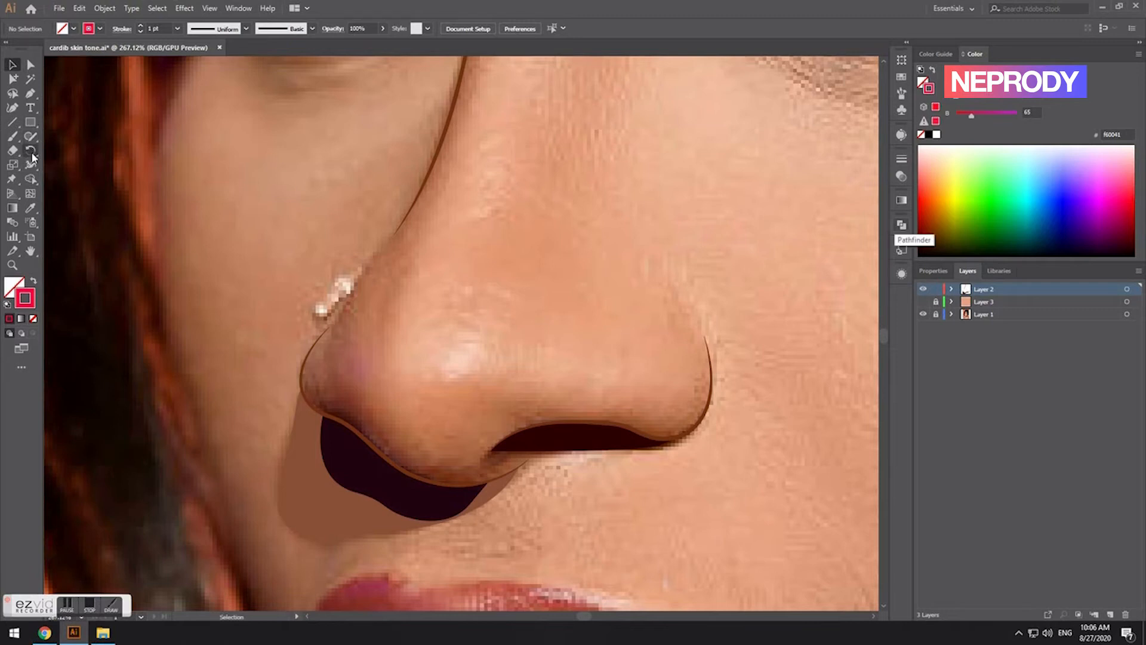
Draw a closed Pen outline around the shaded underside of the nose, from the left wing beneath the tip into the nostril opening
left_click(31, 95)
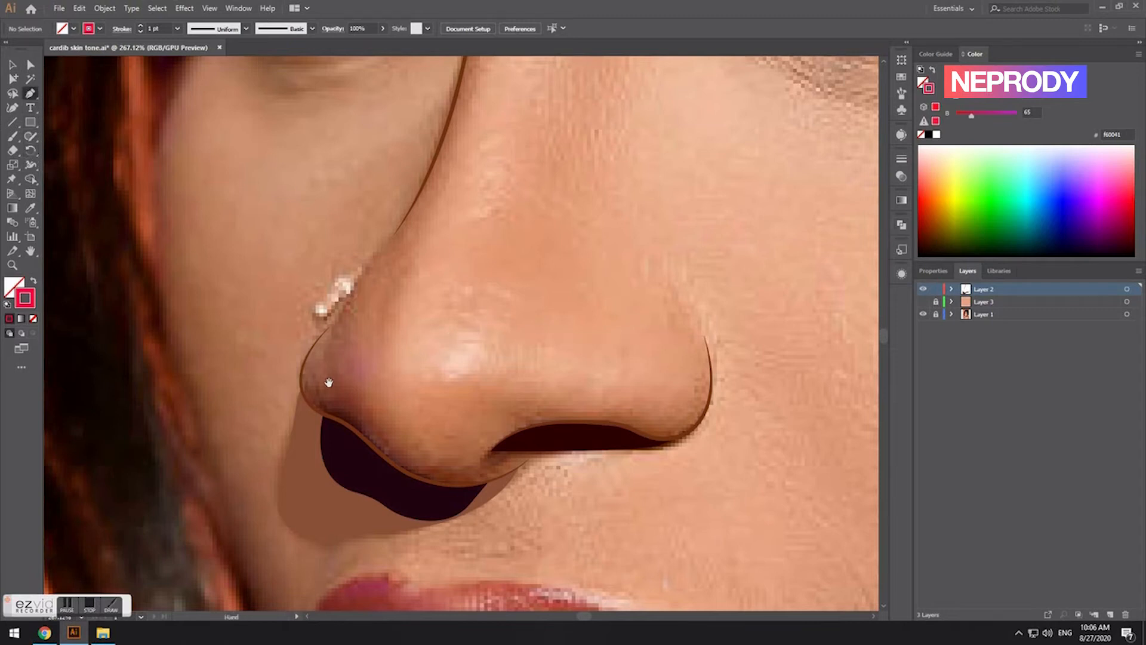
left_click_drag(303, 380, 355, 379)
left_click_drag(397, 445, 506, 468)
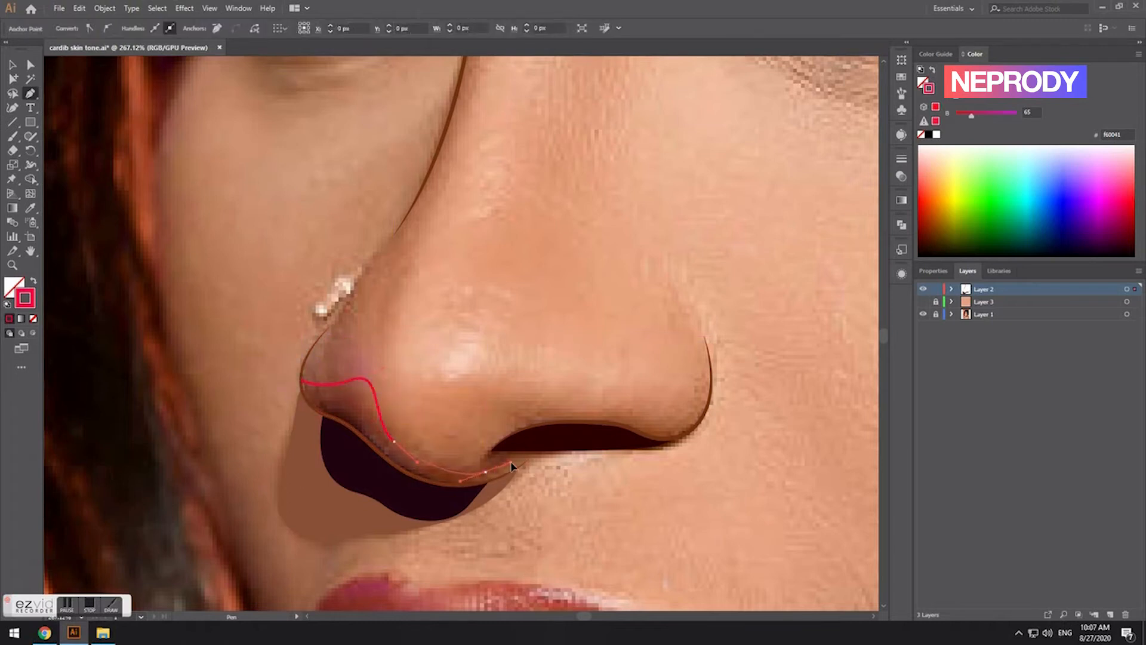
left_click_drag(496, 450, 543, 436)
left_click(567, 445)
left_click(481, 482)
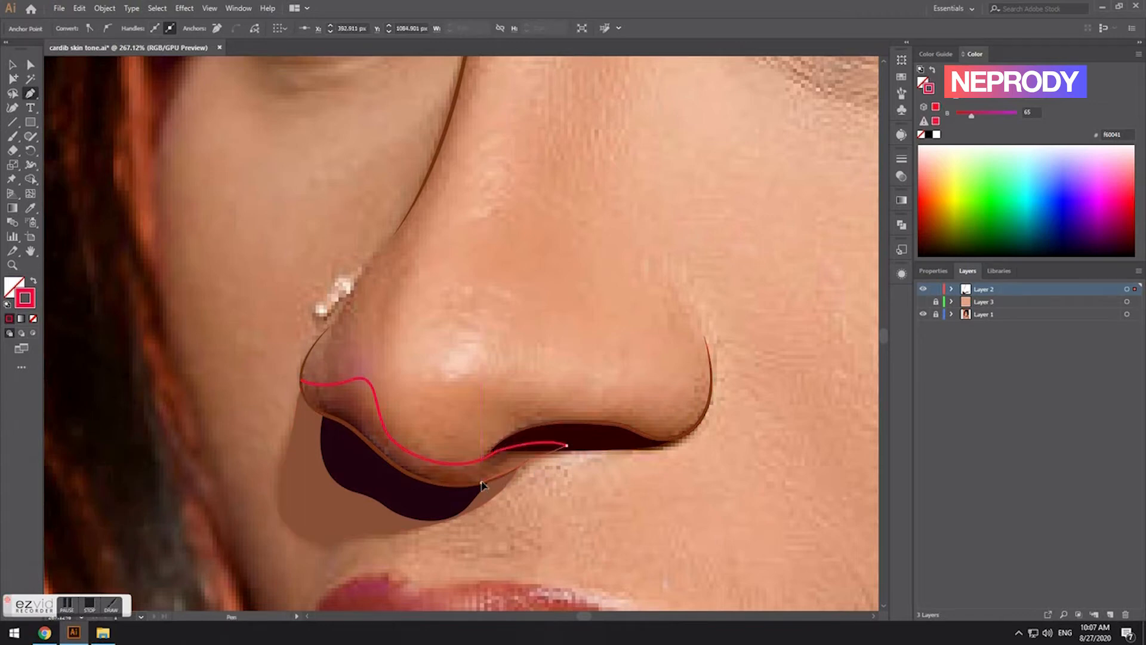
left_click(462, 485)
left_click_drag(380, 452, 306, 404)
mouse_move(301, 380)
left_mouse_down()
mouse_move(303, 392)
mouse_move(301, 373)
mouse_move(310, 382)
left_mouse_up()
left_click(566, 417, "ctrl")
Draw a closed Pen outline around the shading above the right nostril and up the right wing's edge, and deselect it
left_click_drag(505, 392, 604, 402)
left_click_drag(681, 414, 708, 351)
left_click(708, 345)
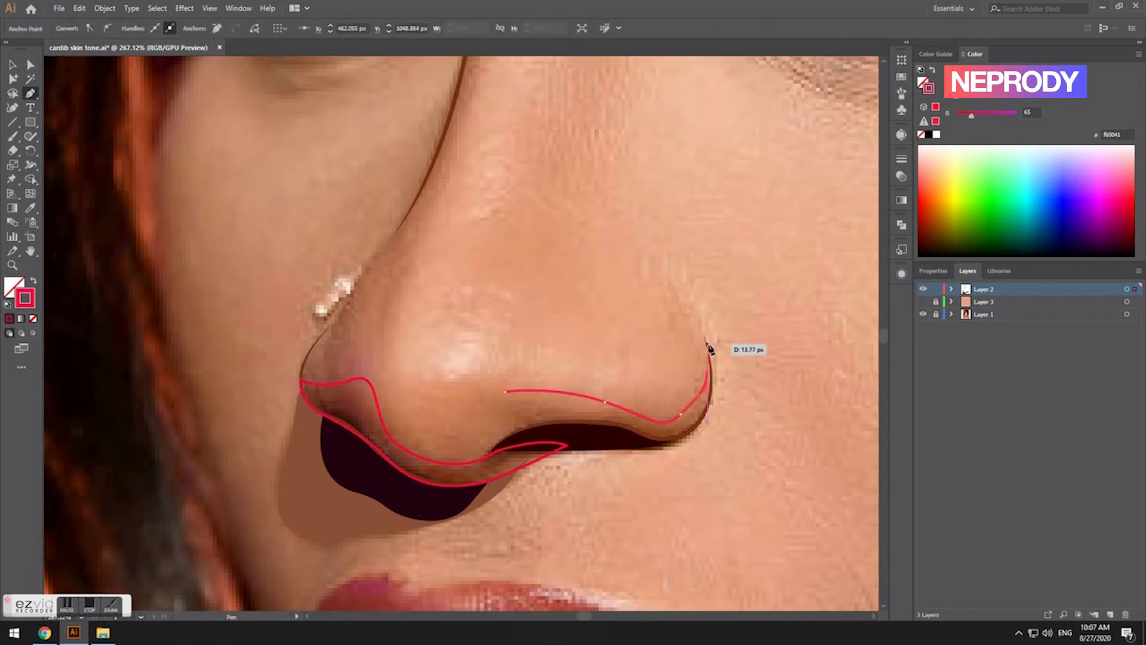
left_click_drag(672, 438, 646, 453)
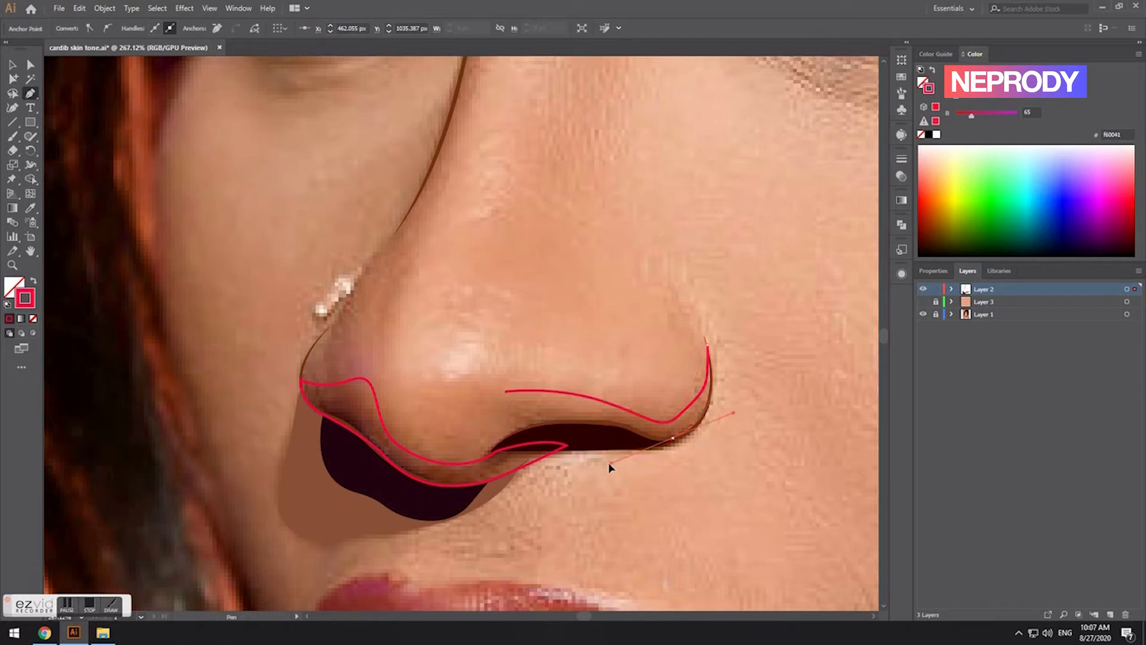
left_click_drag(633, 436, 571, 423)
left_click(519, 429)
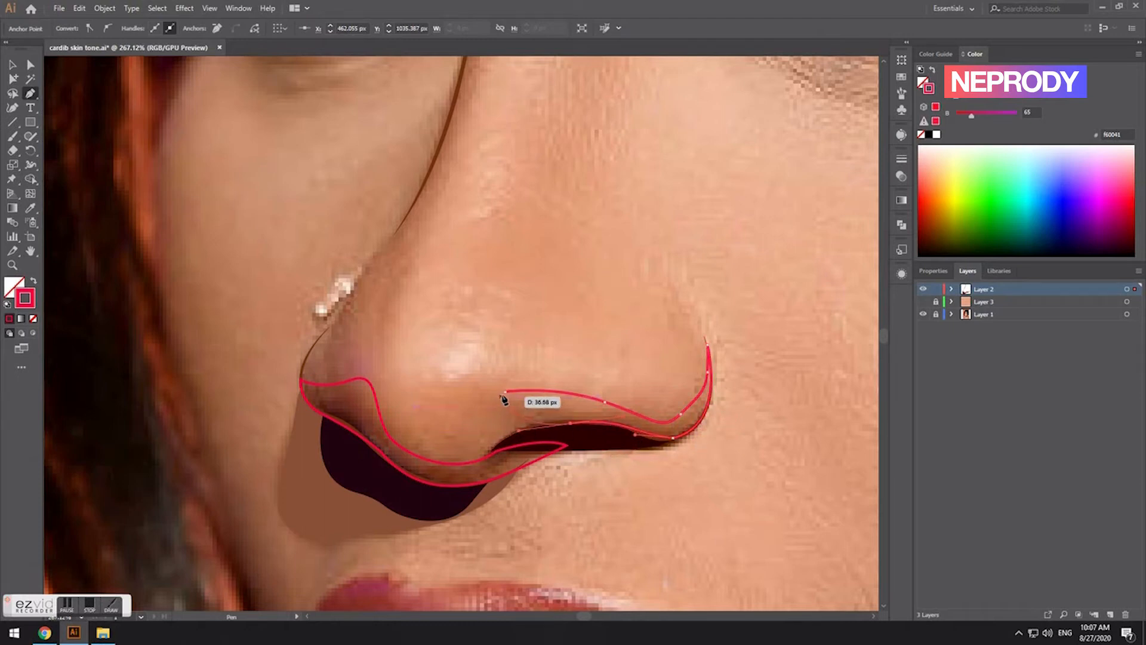
left_click(506, 392)
left_click_drag(524, 365, 524, 365)
left_click(538, 409, "ctrl")
Draw a closed Pen outline along the shaded left side of the nose bridge, from the inner eye corner down to the left wing, and deselect it
left_click_drag(423, 327, 458, 340)
left_click_drag(477, 276, 471, 346)
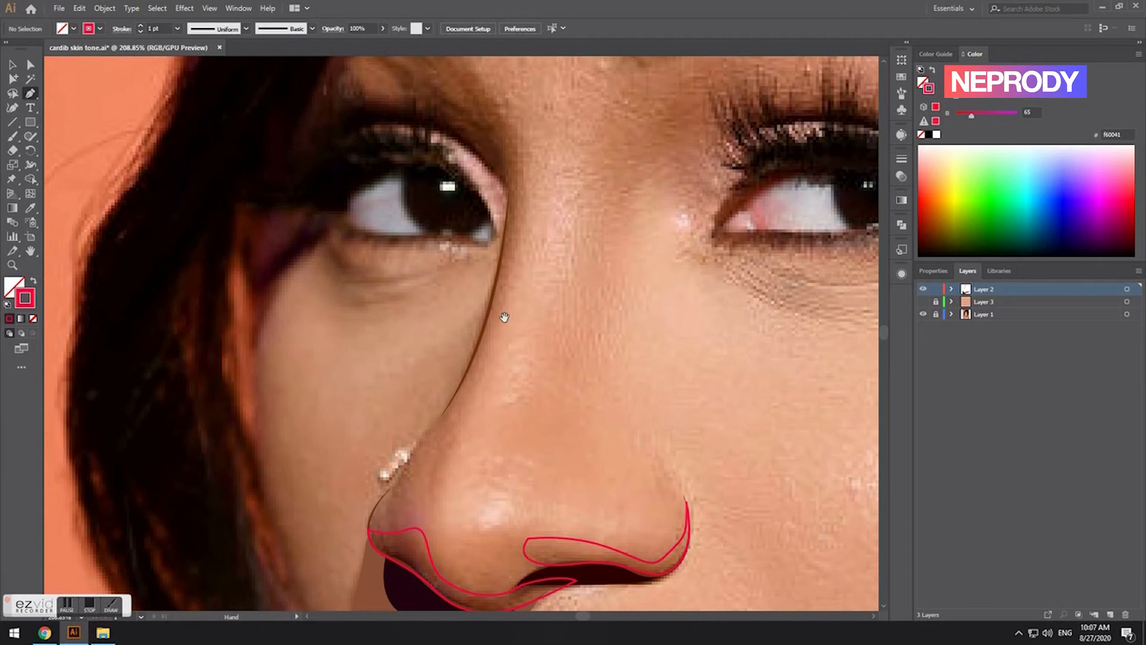
left_click_drag(519, 127, 523, 236)
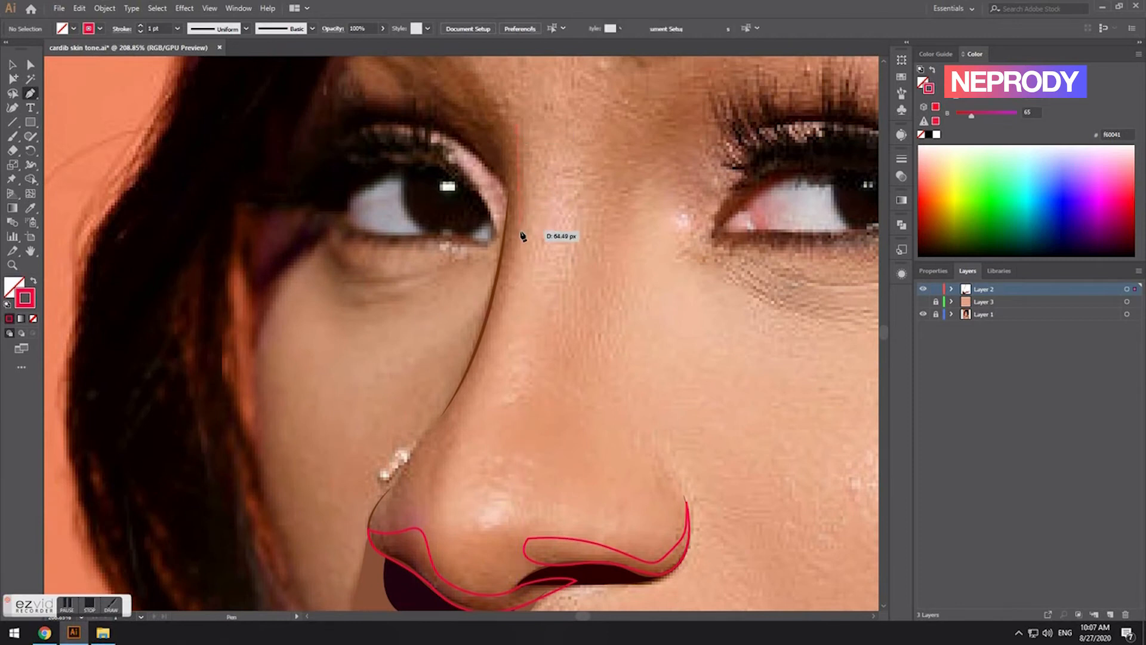
left_click_drag(513, 280, 507, 289)
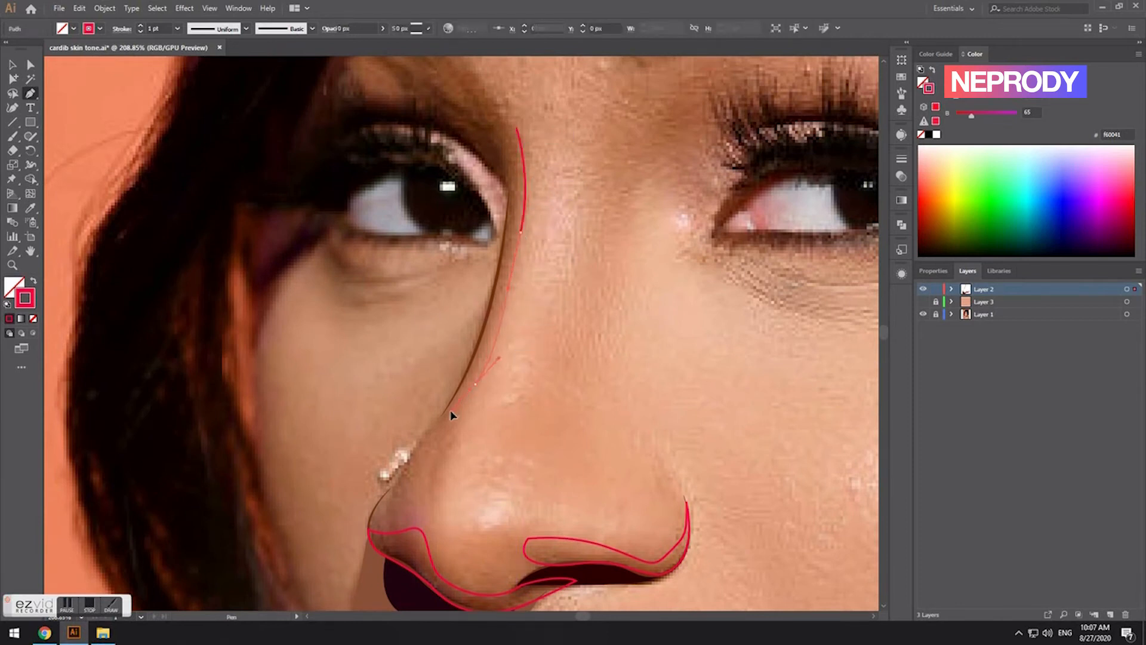
left_click_drag(443, 416, 410, 488)
left_click_drag(402, 527, 416, 444)
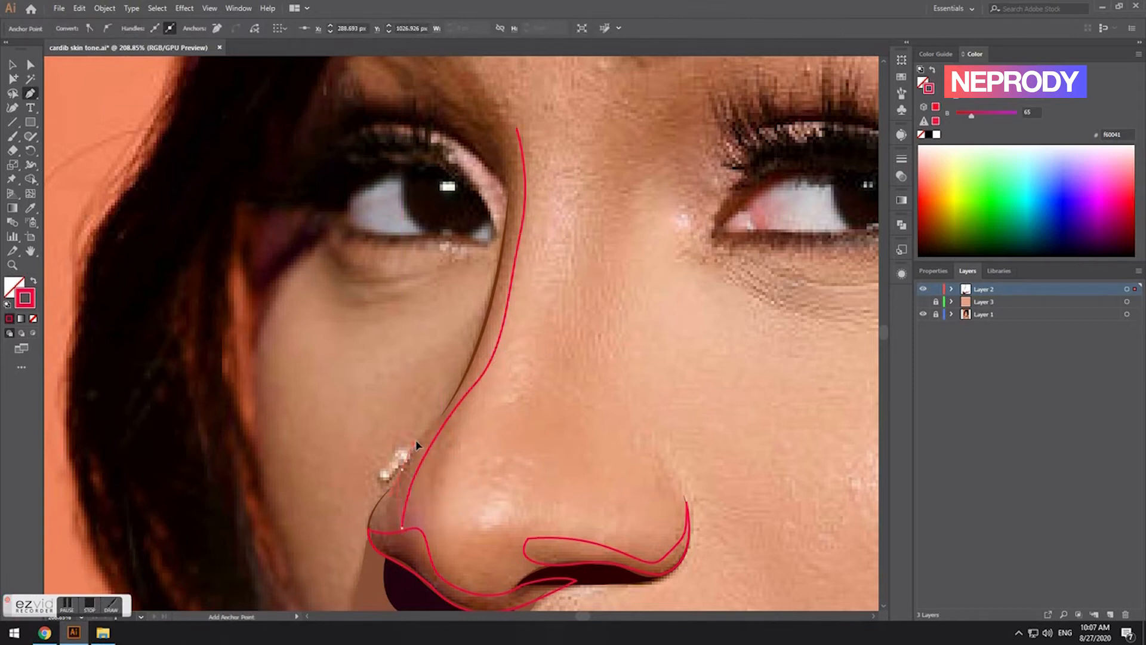
left_click_drag(491, 302, 497, 274)
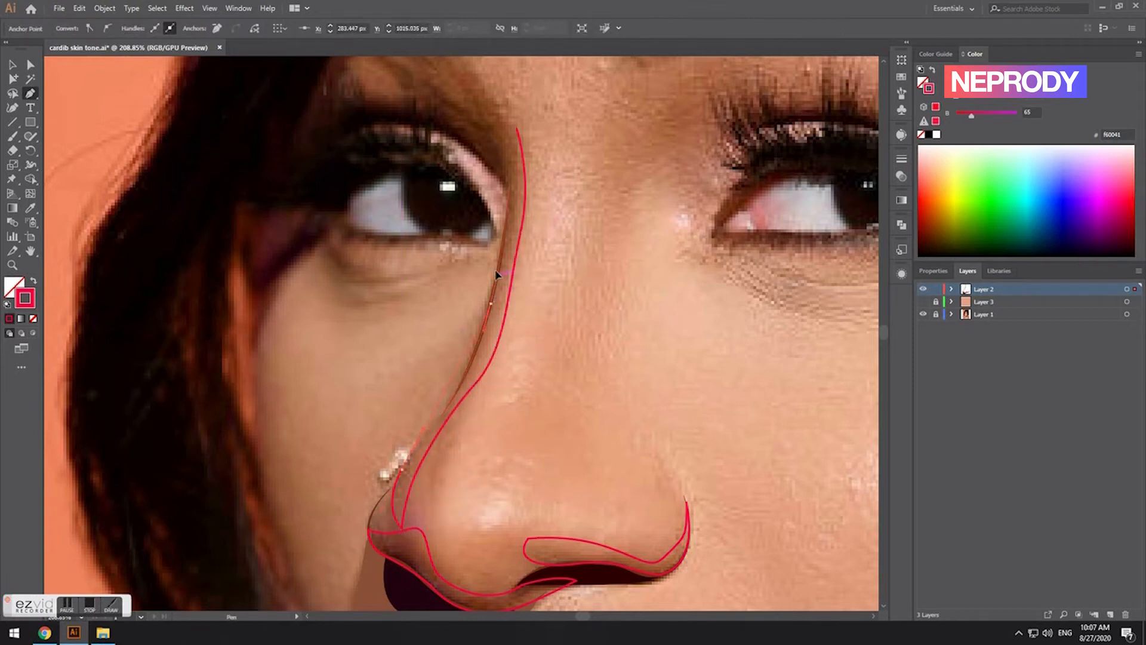
left_click_drag(501, 219, 506, 214)
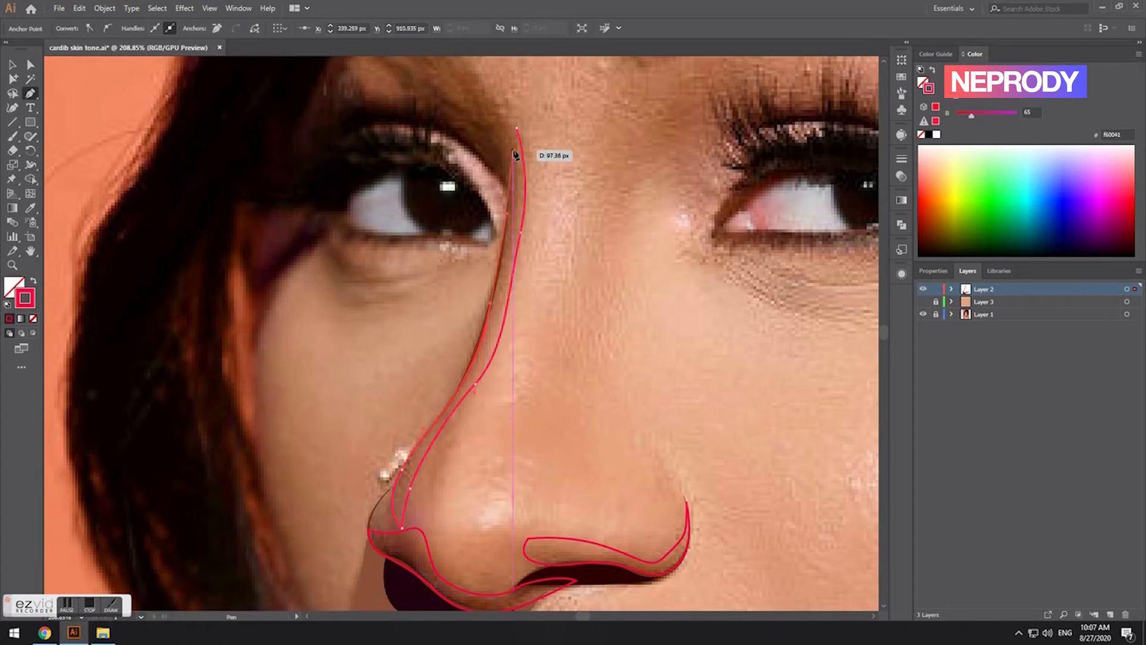
left_click_drag(516, 128, 518, 131)
left_click(626, 292, "ctrl")
Select the three red shadow outlines, group them and deselect the group
left_click_drag(552, 414, 557, 349)
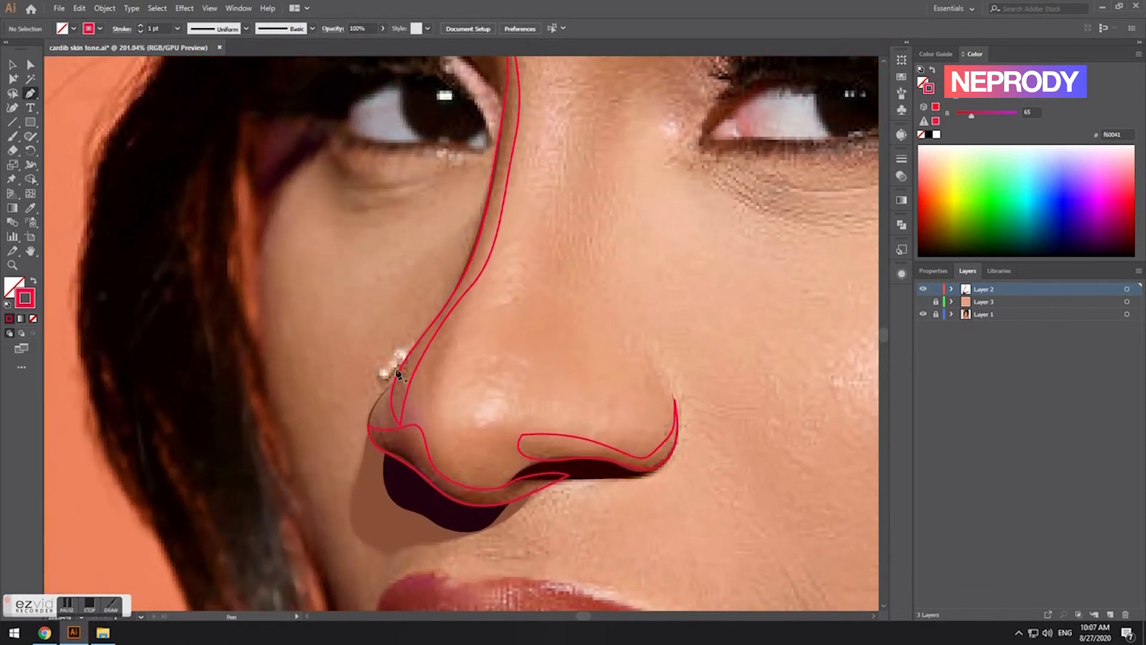
left_click(422, 431)
left_click(476, 449, "shift")
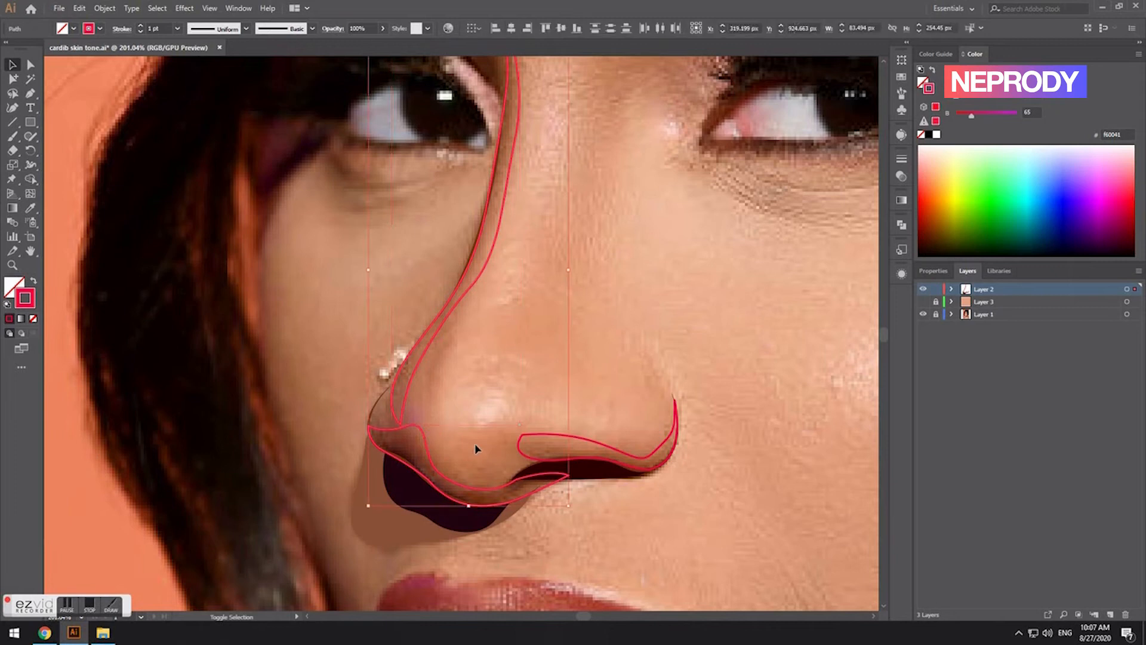
left_click(517, 455, "shift")
left_click(80, 9)
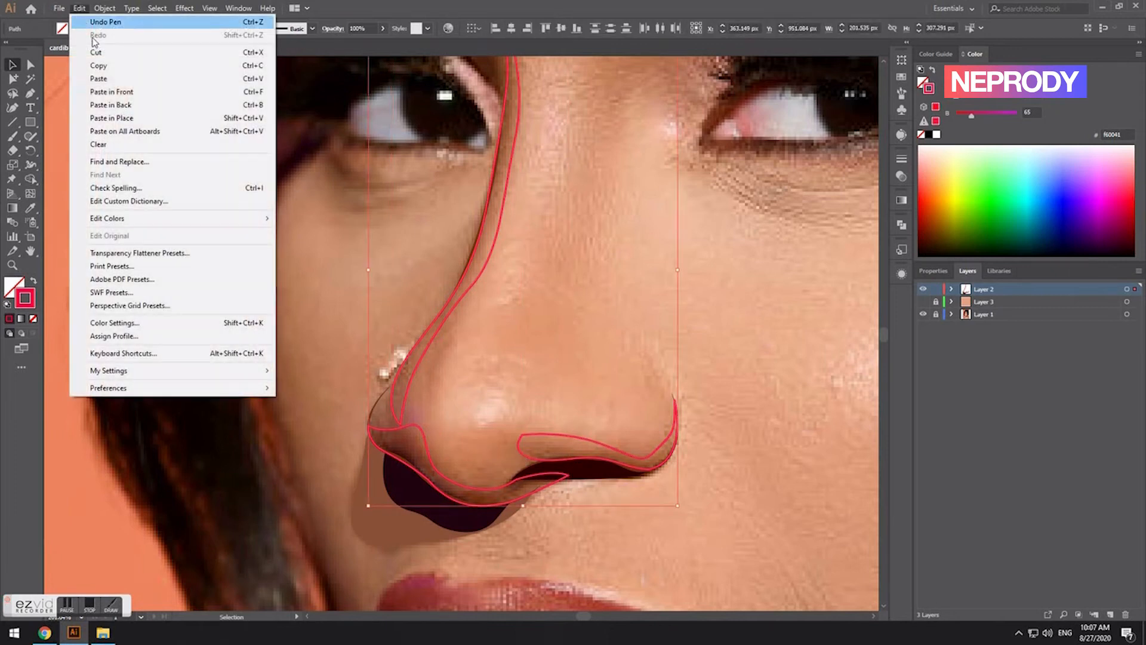
mouse_move(104, 8)
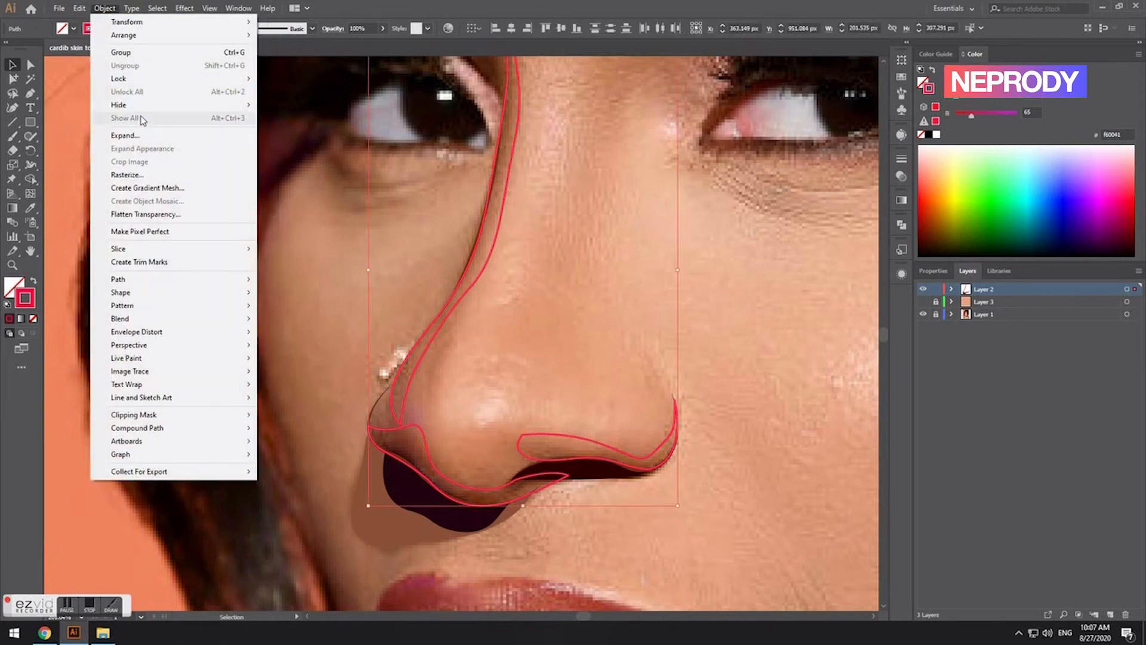
left_click(121, 52)
left_click(586, 299)
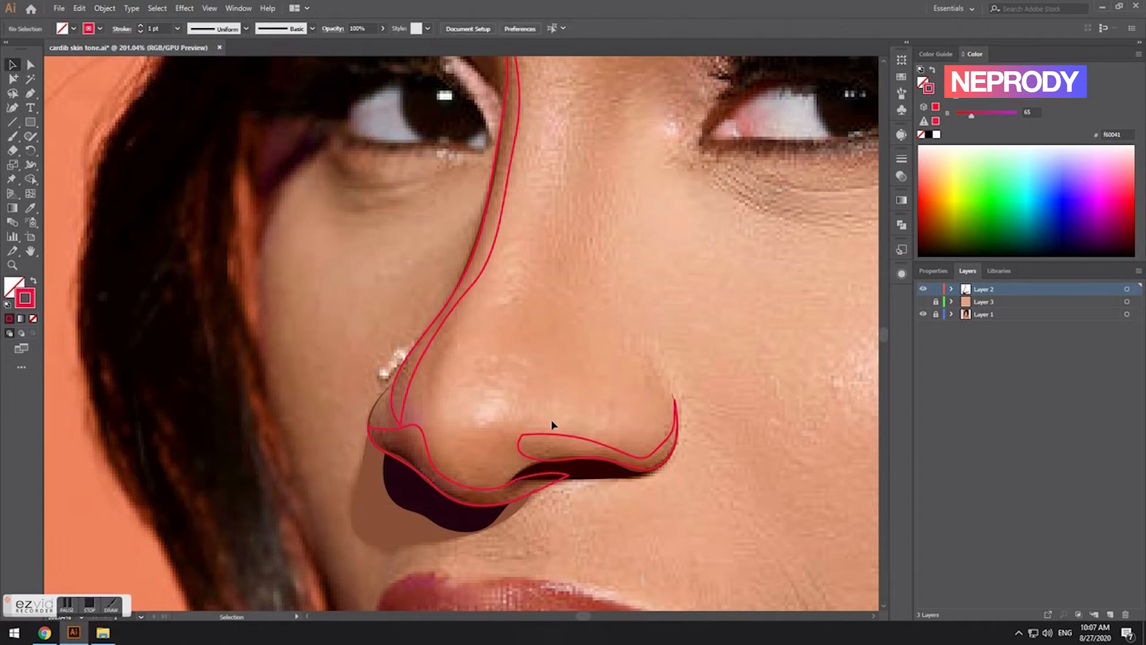
Recolour the shadow group with the Eyedropper as a solid brown fill without stroke, sampled at the left nostril shading, and deselect it
left_click(550, 440)
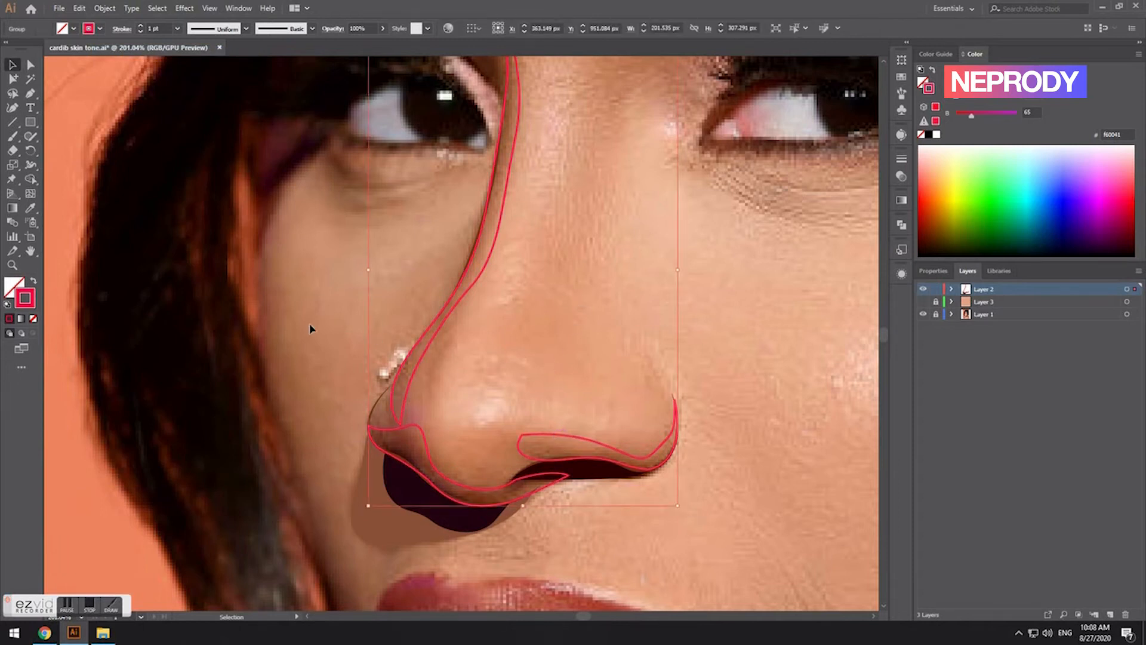
left_click(32, 207)
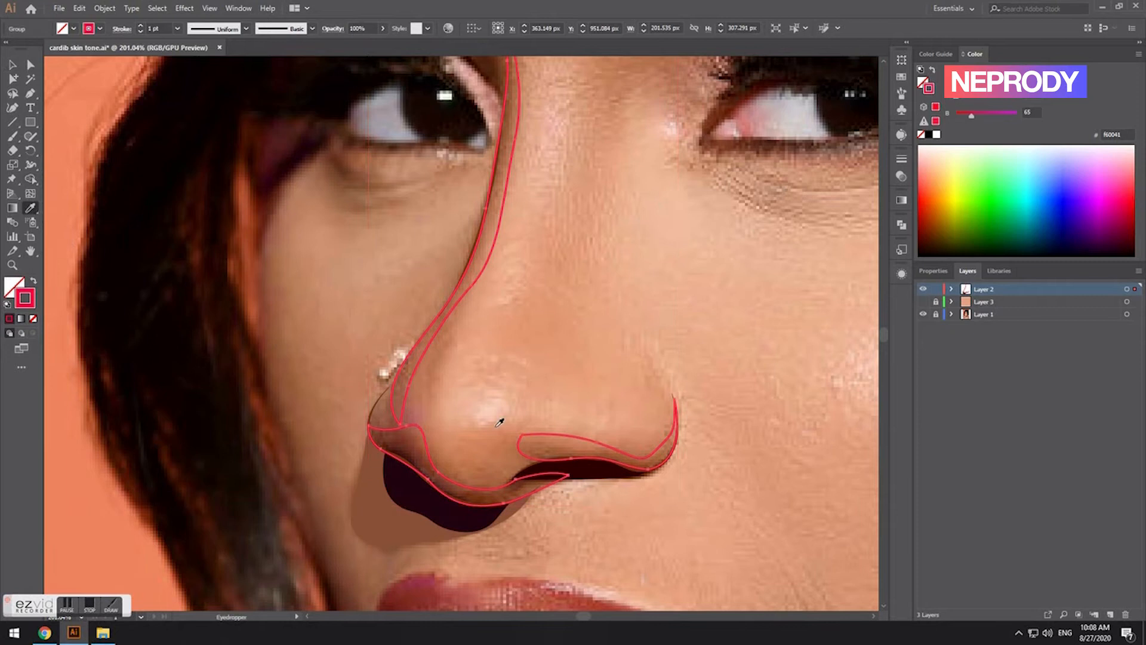
left_click(419, 438)
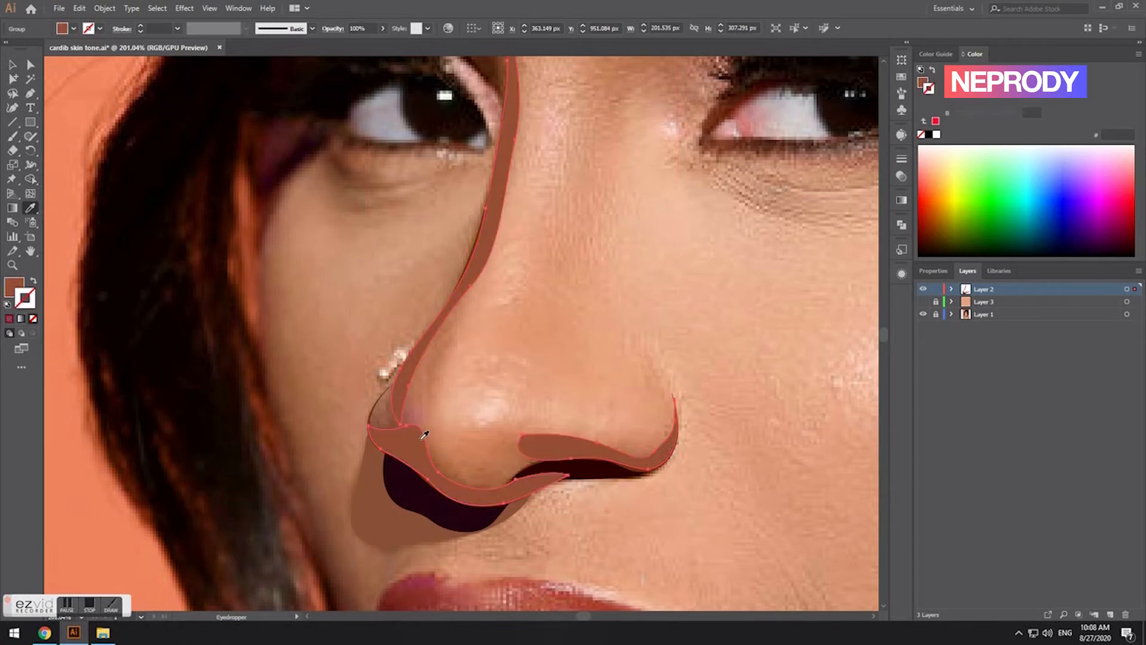
key("v")
left_click(676, 340)
left_click_drag(676, 341, 642, 378)
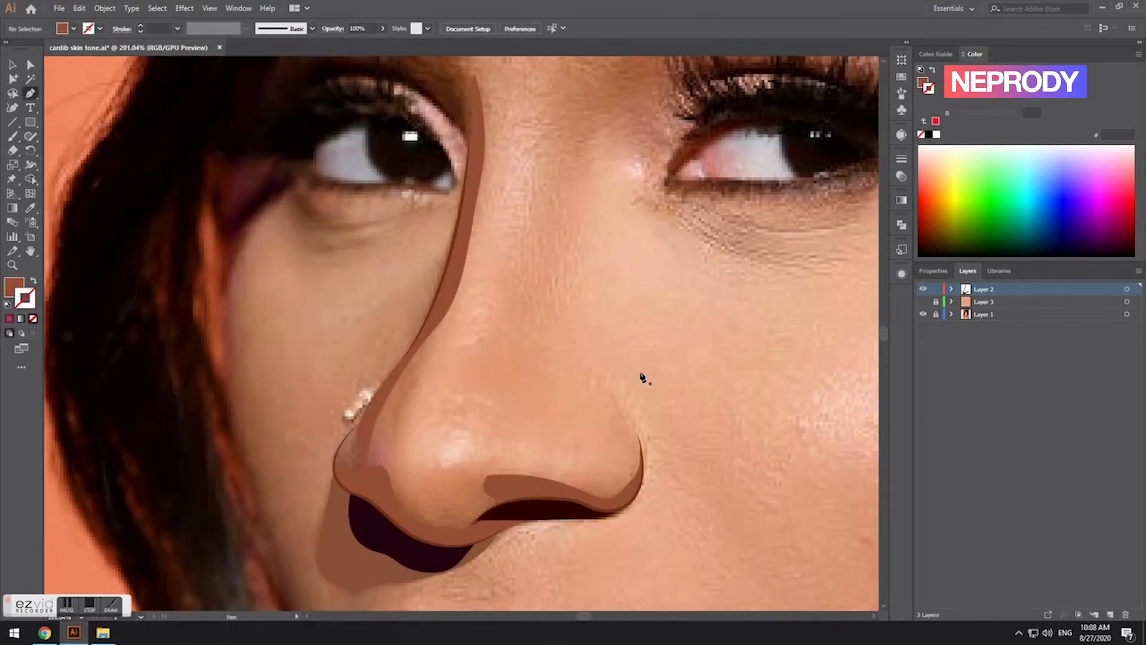
Draw a closed oval Pen shape around the bright highlight on the nose tip
key("p")
scroll(547, 377, "down", 2)
left_click_drag(513, 377, 529, 302)
scroll(492, 353, "up", 2)
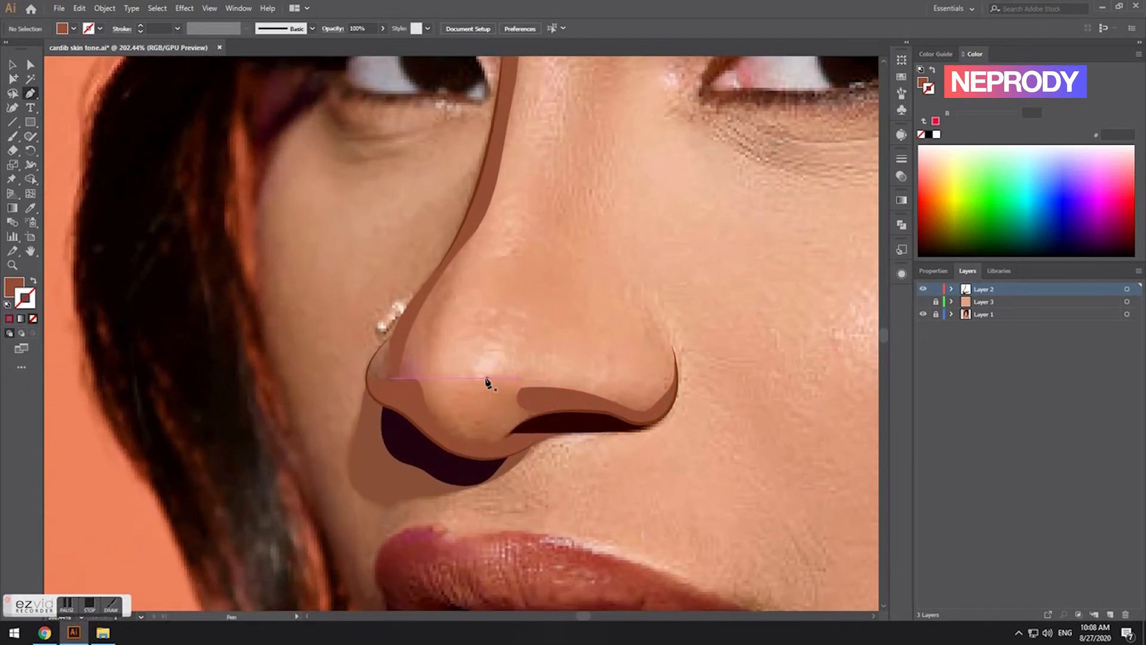
mouse_move(521, 370)
left_mouse_down()
mouse_move(509, 379)
mouse_move(432, 371)
mouse_move(455, 338)
mouse_move(517, 350)
left_mouse_up()
left_click(503, 340)
left_click_drag(529, 339, 509, 472)
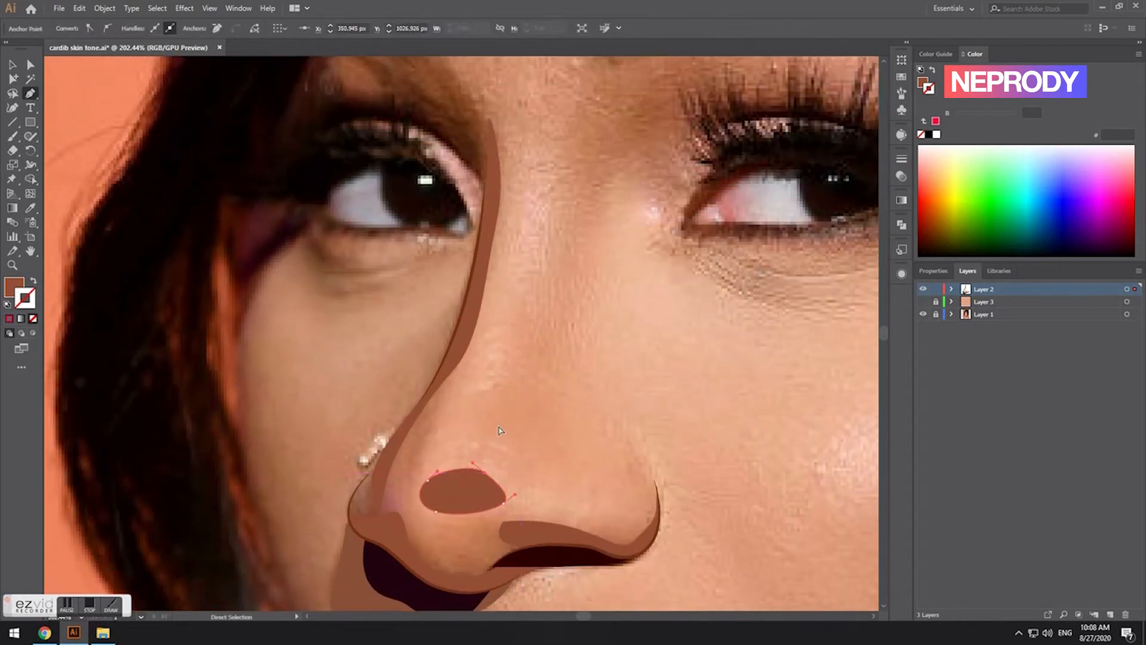
left_click(494, 364, "ctrl")
left_click_drag(485, 351, 489, 380)
left_click(477, 523, "ctrl")
Give the nose-tip oval no fill and a bright green stroke, #12ff0a, and deselect it
left_click(33, 280)
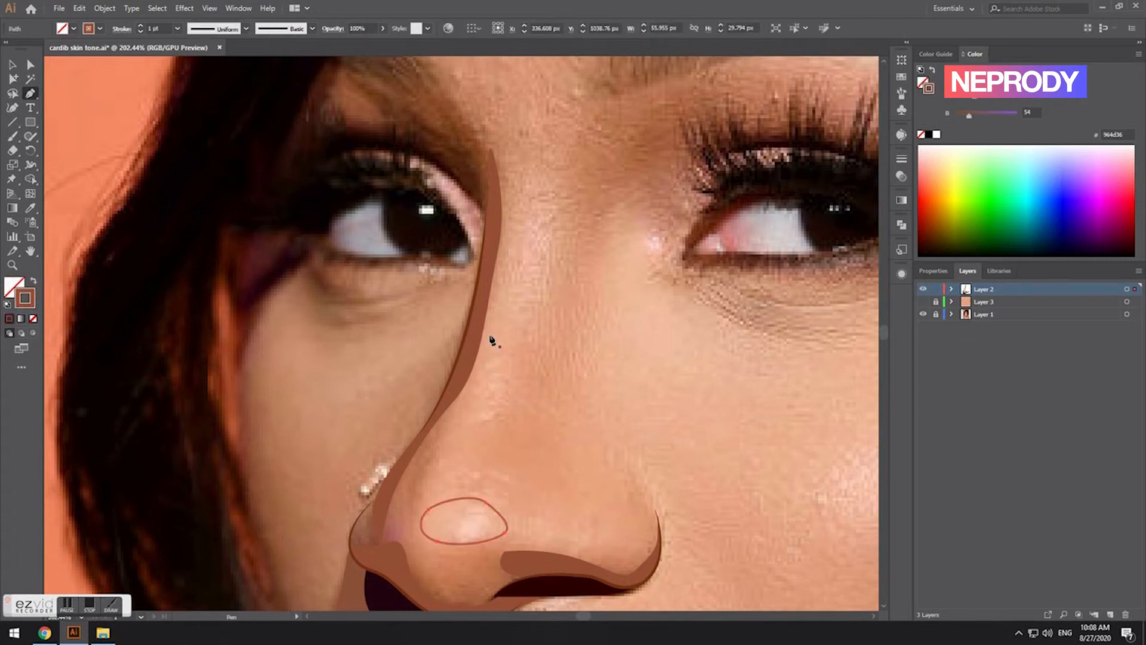
left_click(993, 193)
left_click(584, 413, "ctrl")
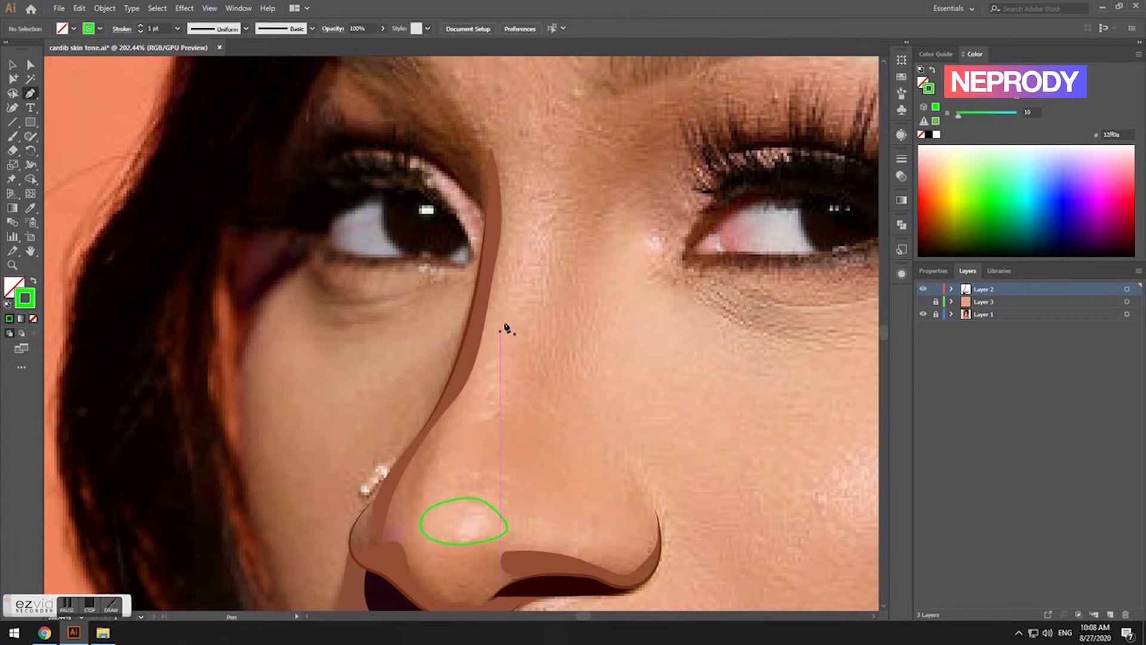
Draw a long, narrow closed Pen outline around the highlight running down the nose bridge, and deselect it
left_click(552, 197)
left_click_drag(538, 293, 529, 314)
mouse_move(501, 385)
left_mouse_down()
mouse_move(477, 426)
mouse_move(521, 285)
left_mouse_up()
left_click_drag(530, 193, 537, 187)
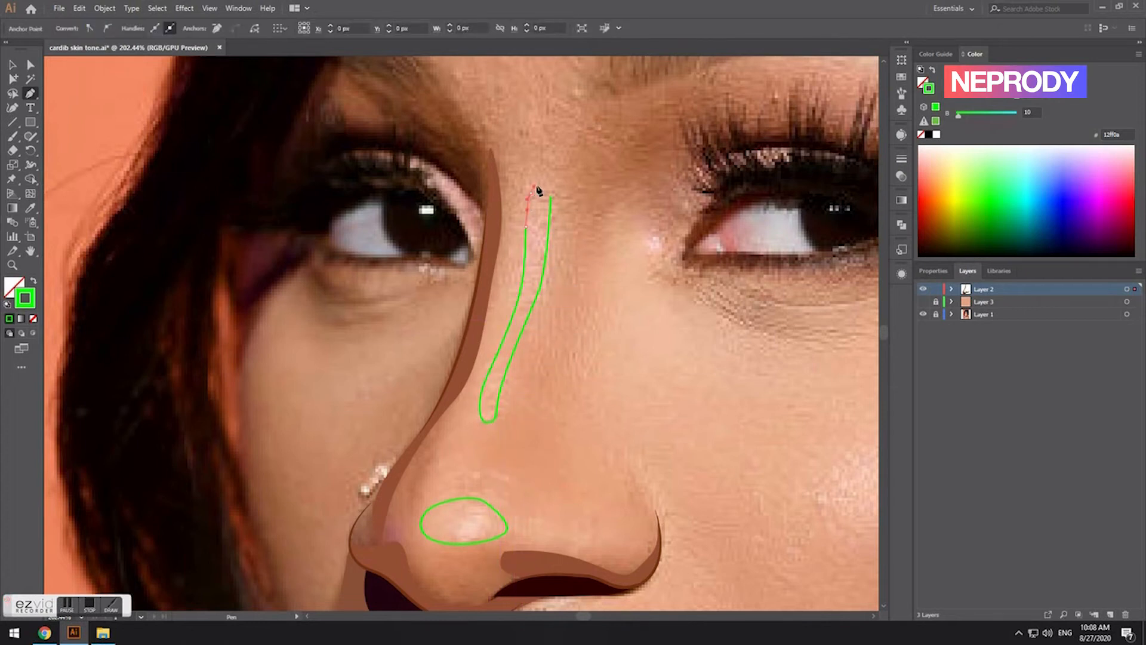
left_click(550, 196)
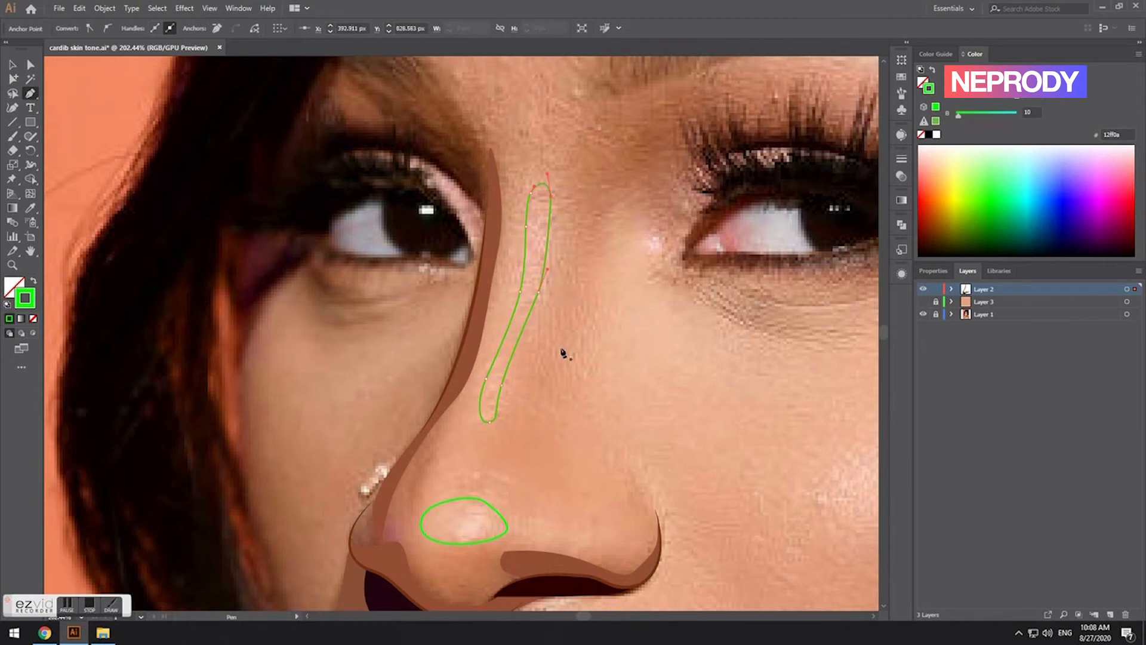
left_click_drag(563, 350, 546, 238)
left_click(566, 404, "ctrl")
Draw a small closed Pen outline around the highlight above the right nostril shadow, and deselect it
left_click(520, 409)
left_click_drag(517, 424, 579, 429)
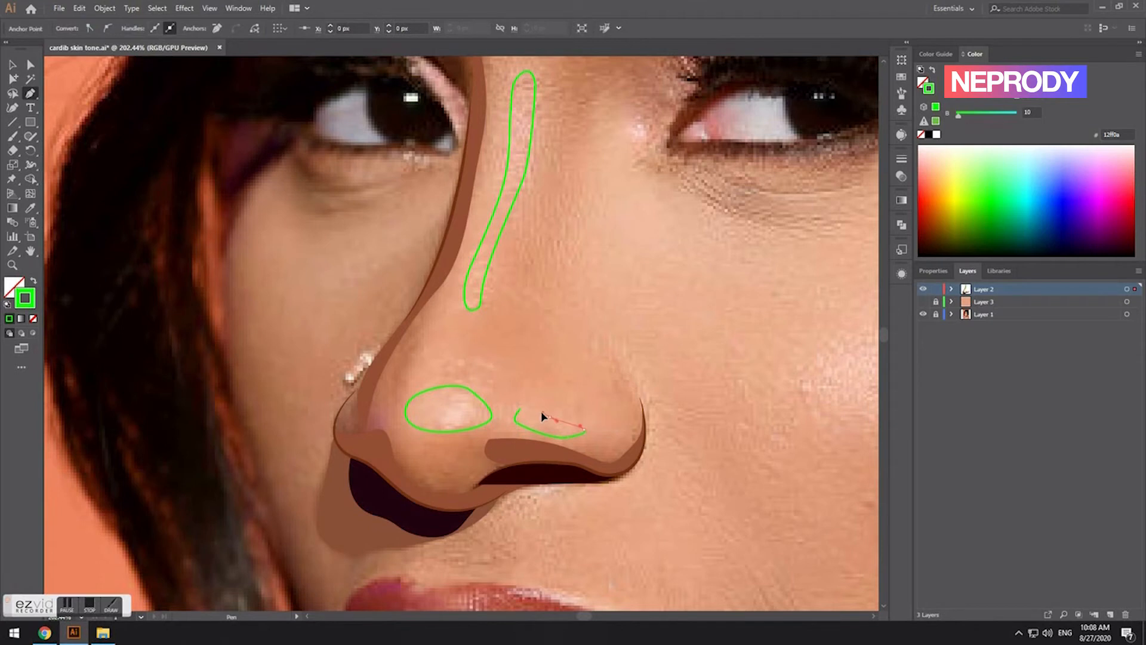
left_click(515, 415)
left_click(508, 427, "ctrl")
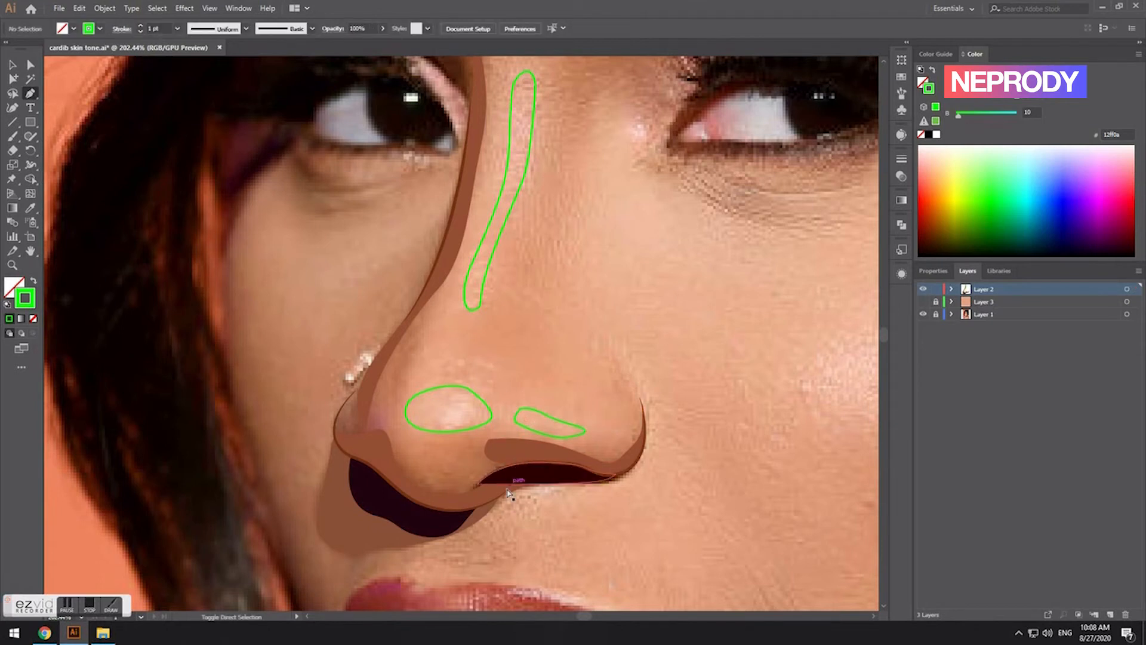
Draw a closed Pen outline around the highlight from beneath the right nostril down to the upper lip, redoing misplaced points, and deselect it
scroll(537, 418, "down", 3)
left_click(600, 371)
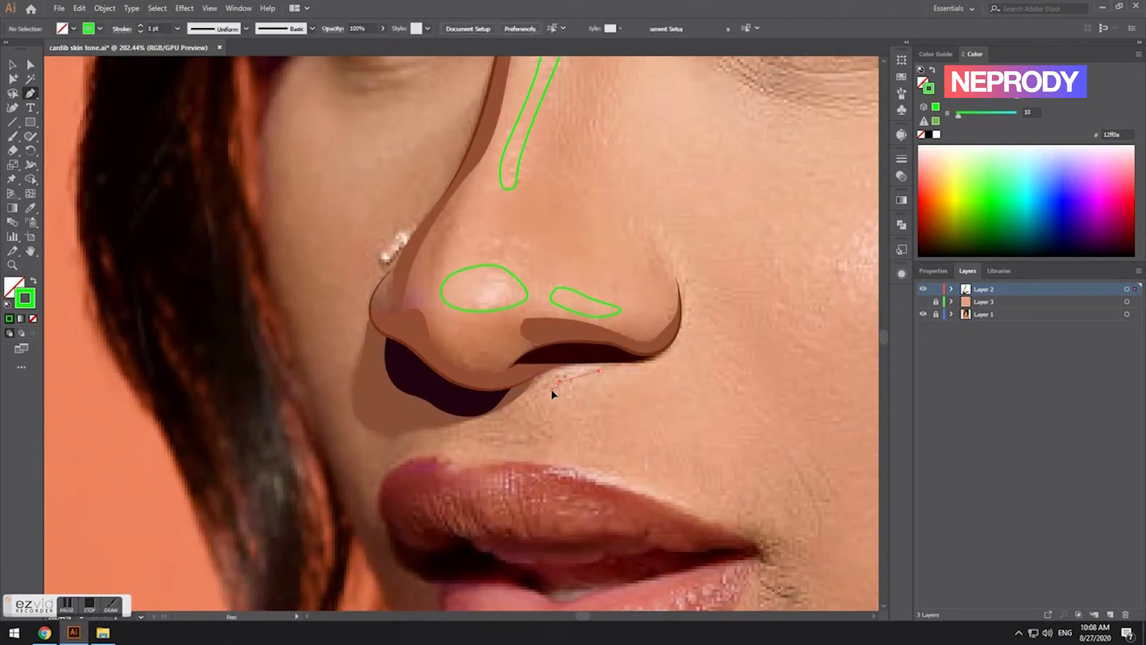
left_click_drag(520, 426, 492, 454)
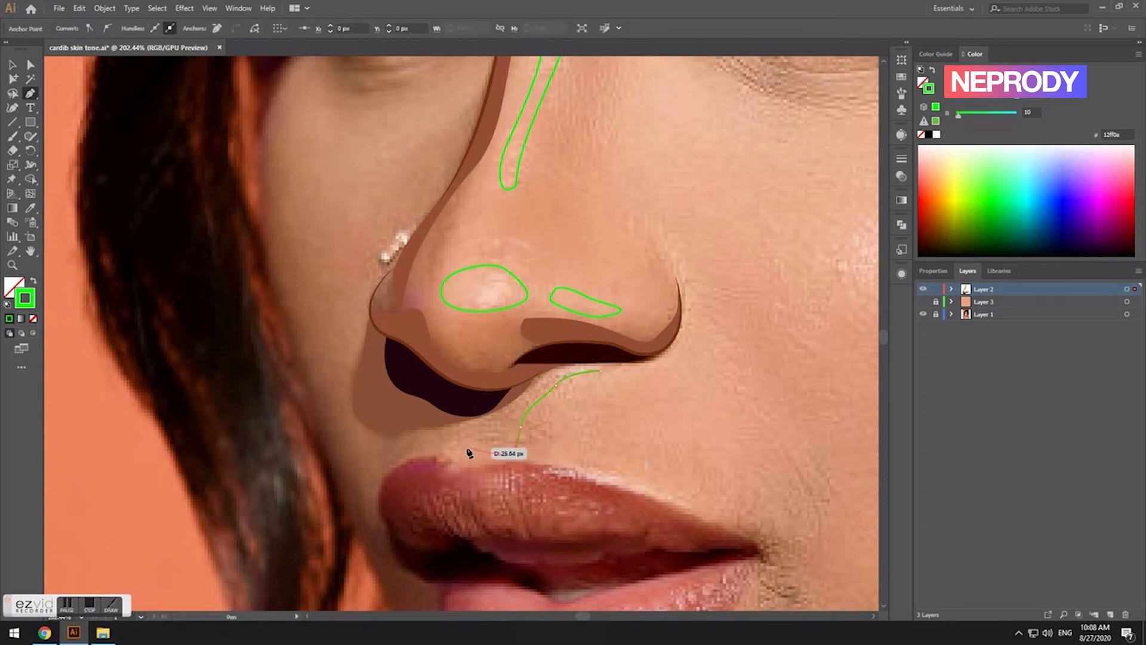
key("ctrl+z")
key("ctrl+z")
left_click_drag(528, 405, 441, 428)
left_click(493, 457)
left_click_drag(447, 418, 451, 416)
left_click(493, 379)
left_click(557, 353)
left_click(588, 349)
left_click(601, 353)
left_click_drag(601, 370, 475, 440)
left_click(588, 443, "ctrl")
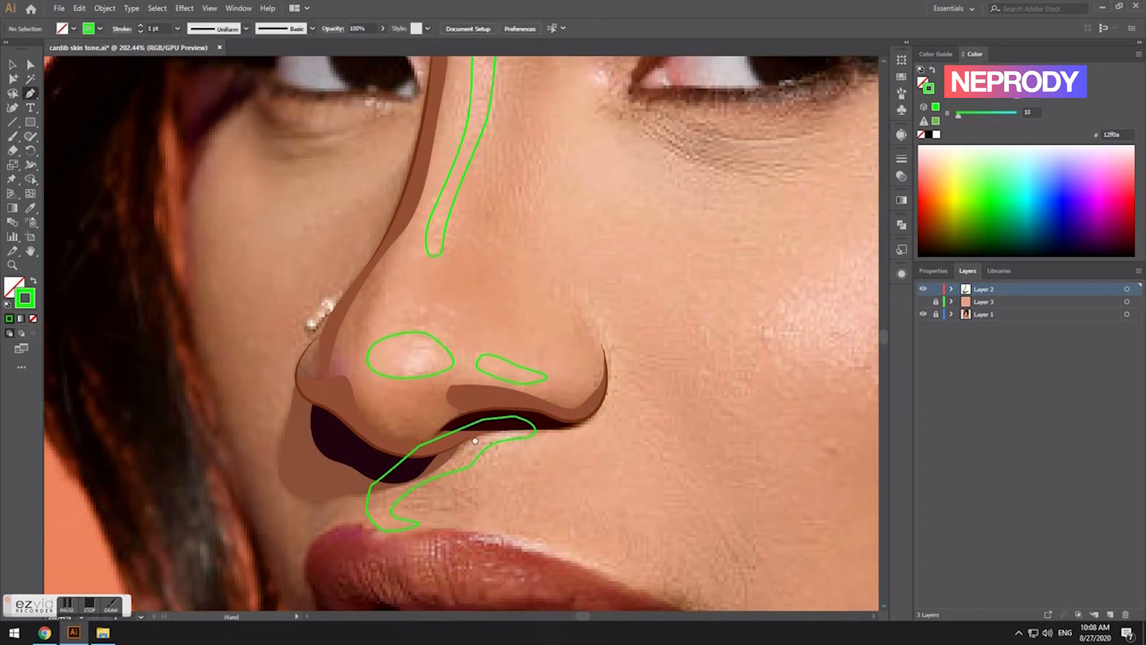
Draw a thin closed crescent with the Pen along the outer edge of the right nostril wing
left_click(577, 289)
mouse_move(619, 360)
left_mouse_down()
mouse_move(603, 415)
mouse_move(602, 338)
mouse_move(588, 306)
left_mouse_up()
key("ctrl+z")
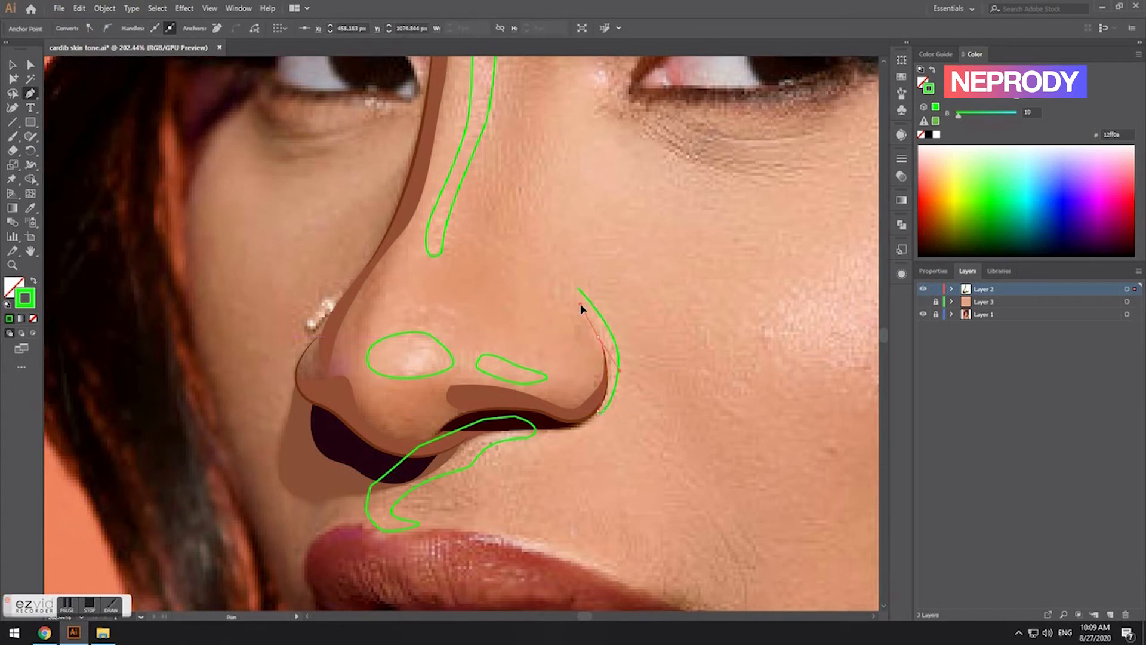
Select all the green highlight outlines, group them and deselect the group
key("v")
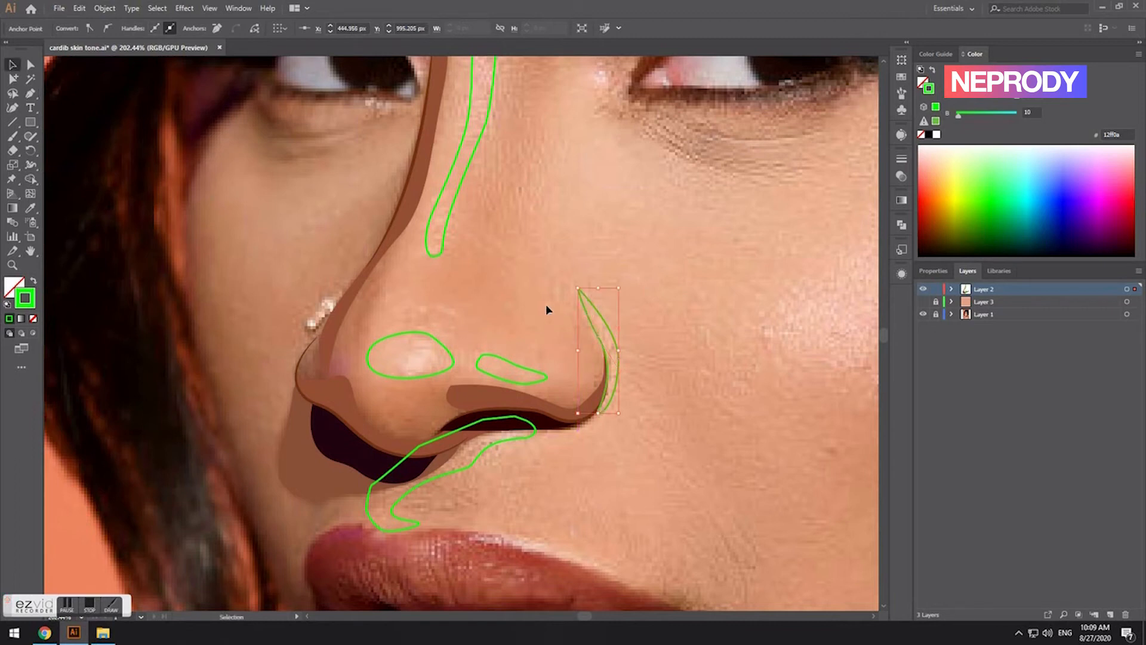
left_click(499, 355, "shift")
left_click(444, 236, "shift")
left_click(473, 465, "shift")
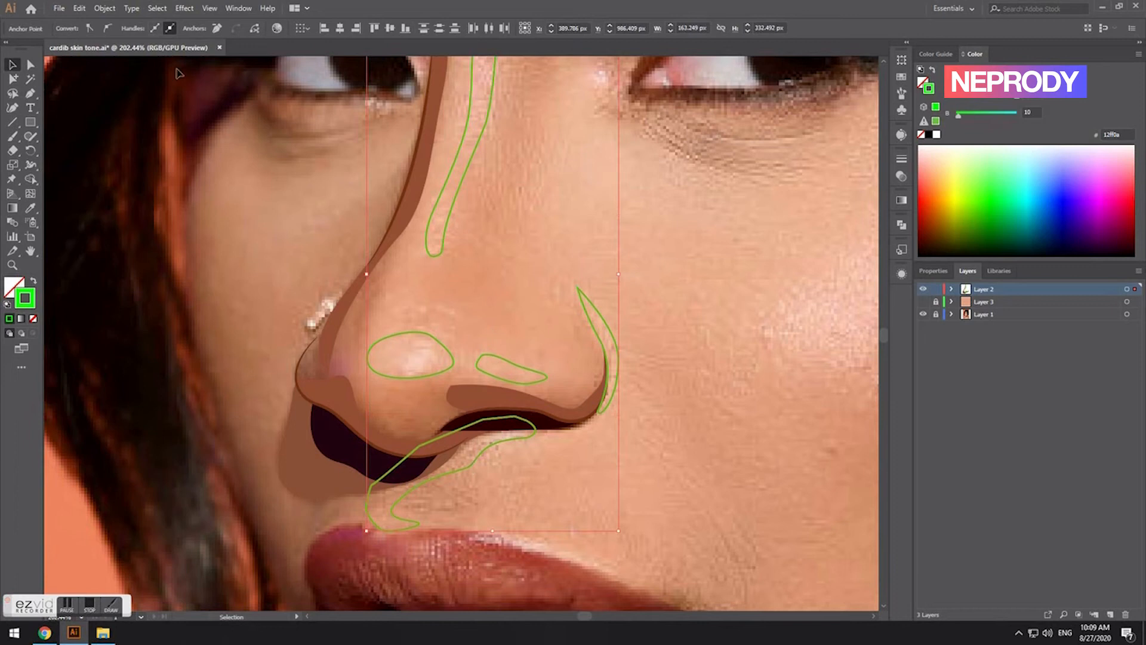
left_click(109, 9)
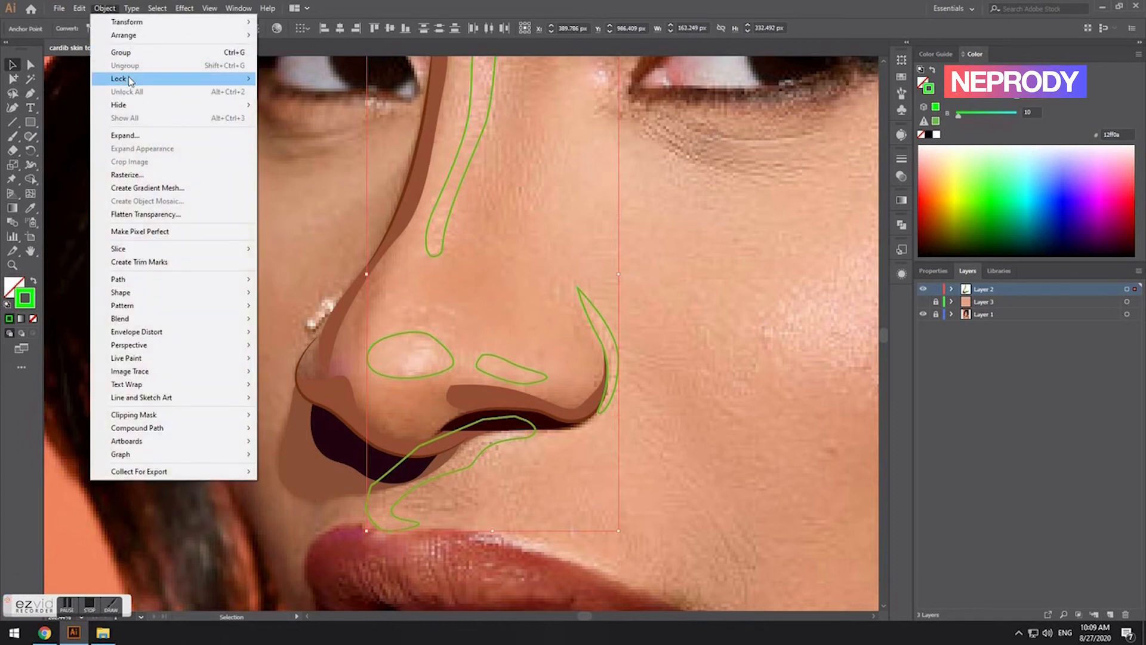
left_click(122, 53)
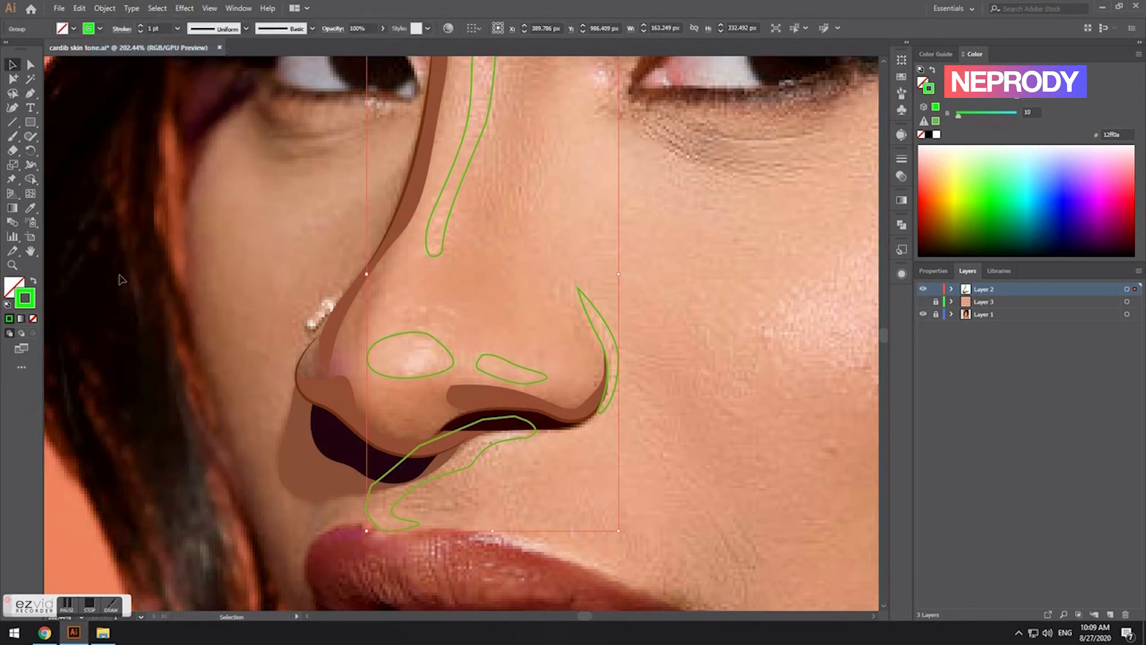
left_click(677, 280)
Show the skin-tone background layer and fill the green highlight group with its colour, without stroke, using the Eyedropper
scroll(506, 238, "down", 4)
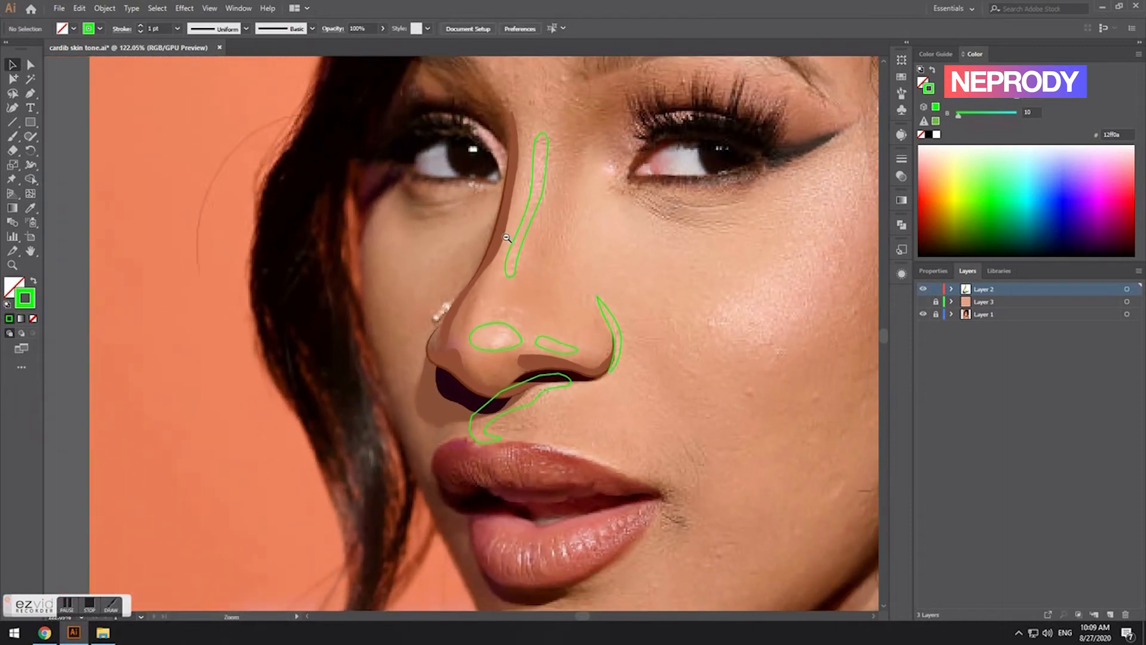
left_click_drag(506, 238, 524, 248)
left_click_drag(511, 289, 502, 330)
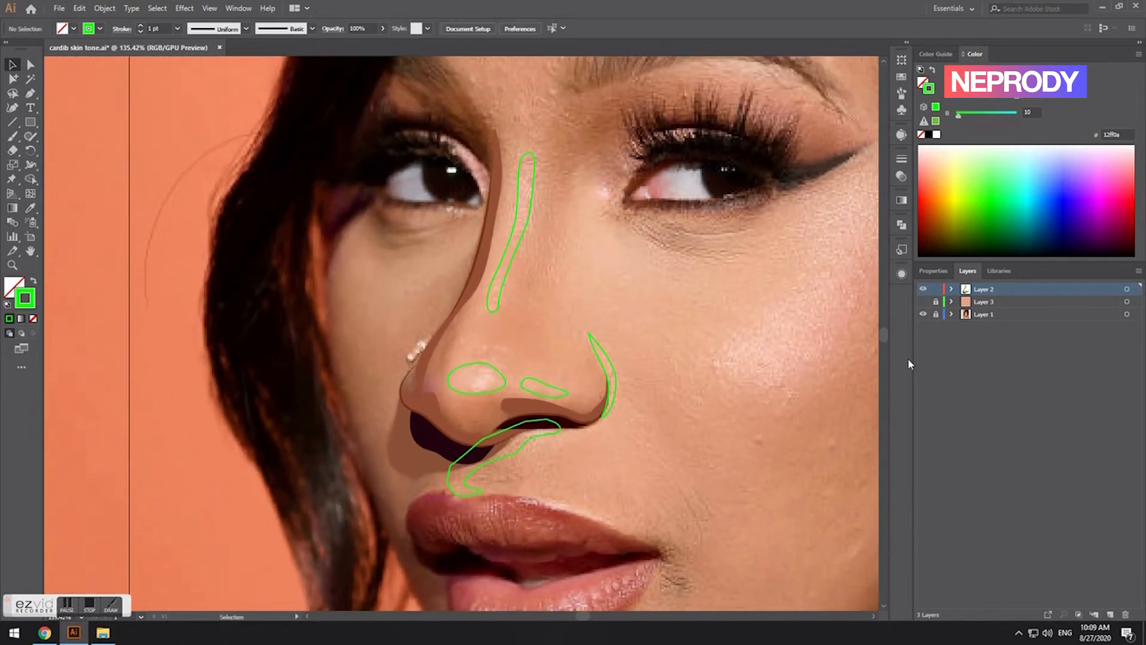
left_click(923, 302)
left_click(440, 340)
left_click(498, 306)
key("i")
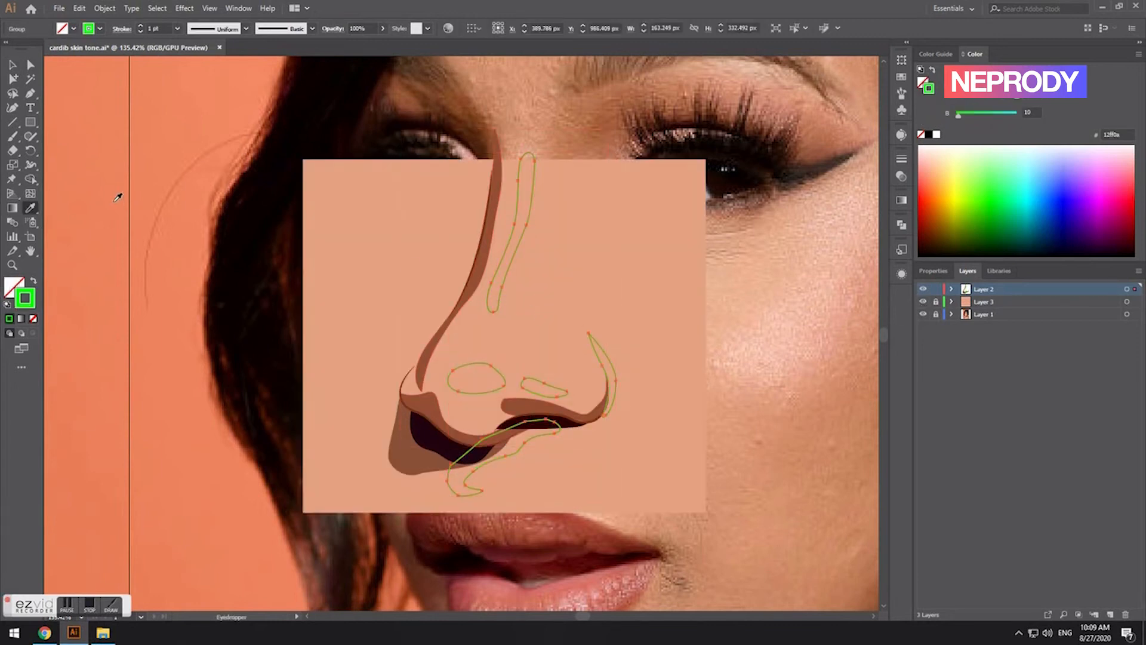
left_click(538, 329)
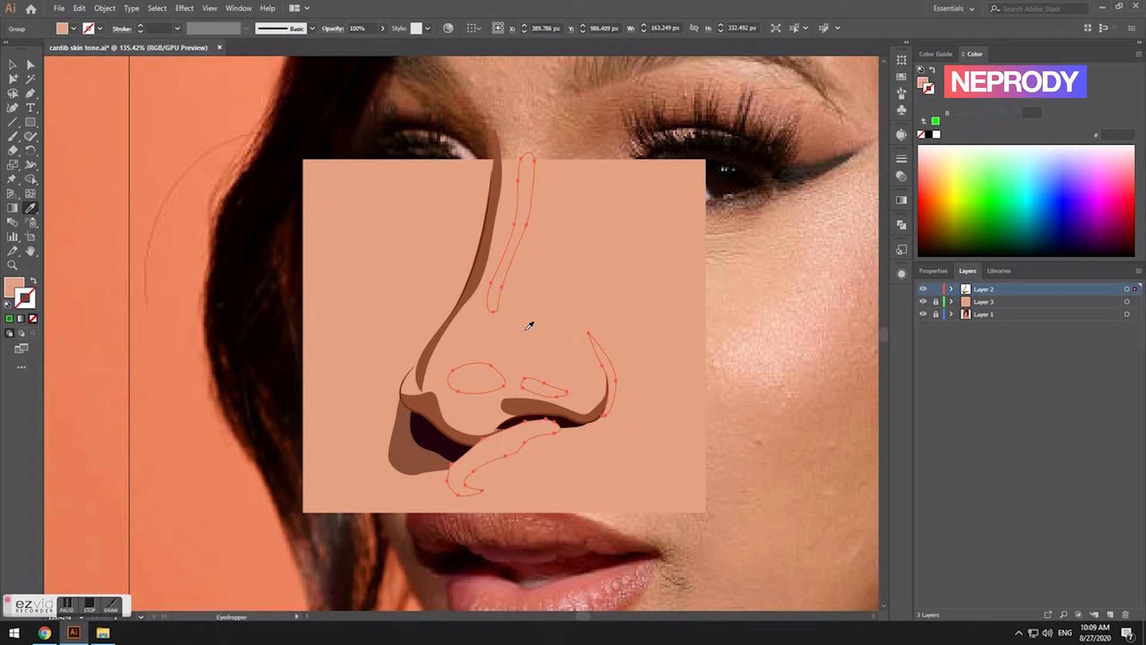
Recolour the highlight group's fill to light peach f7d0c1, send it backward behind the nostril shapes and deselect it
double_click(12, 286)
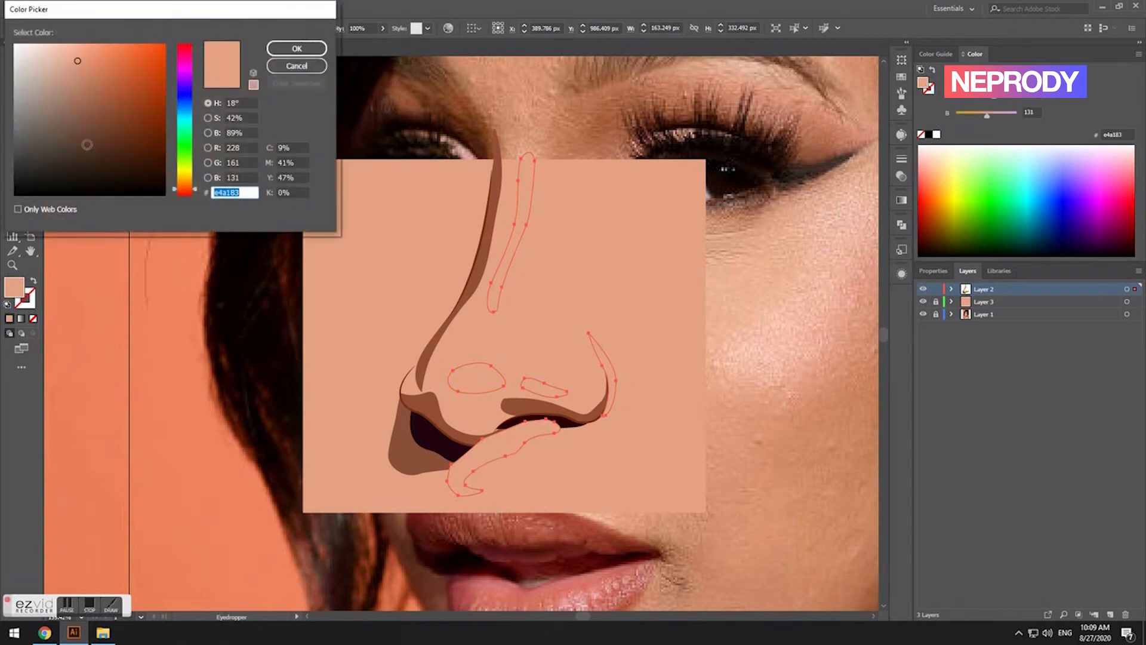
left_click(52, 51)
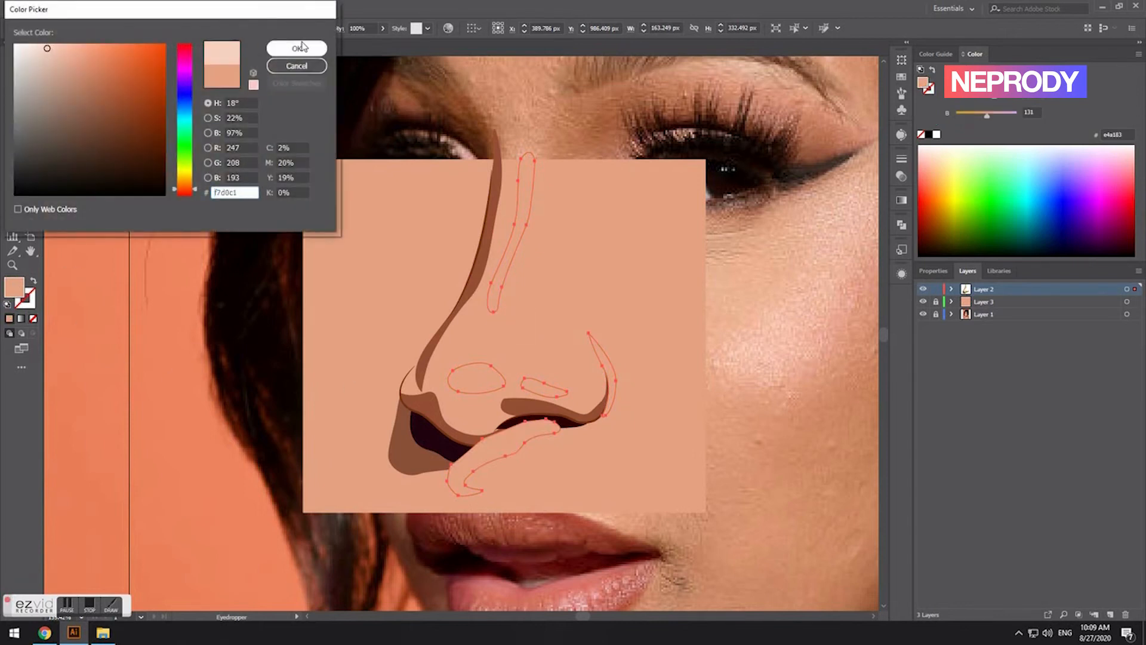
key("Return")
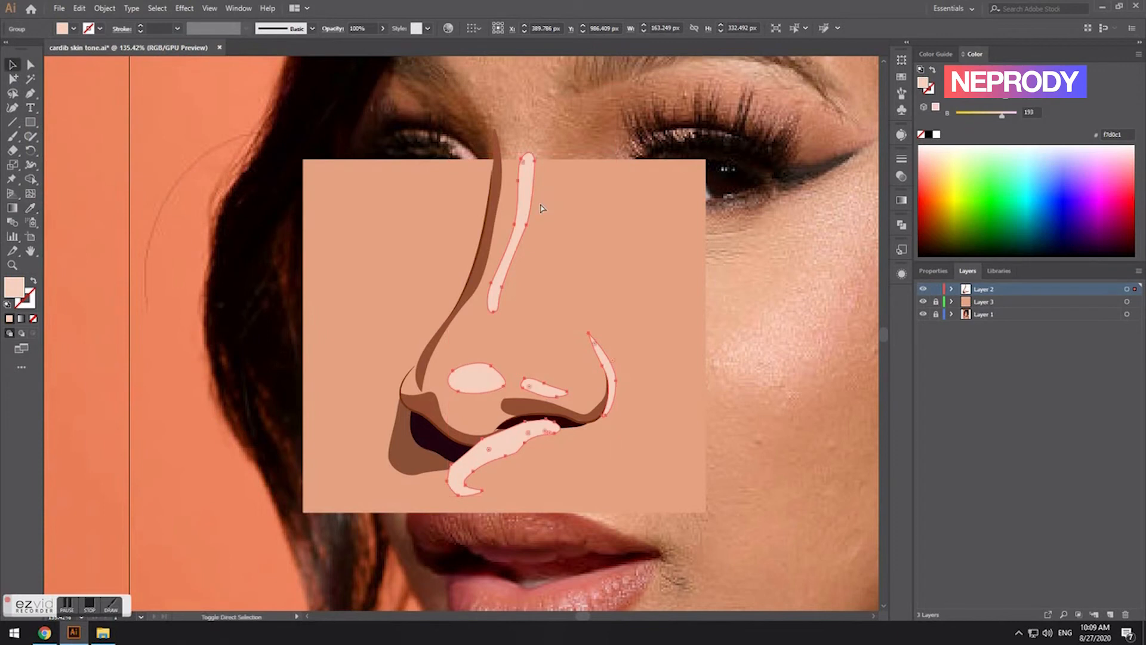
key("ctrl+[")
left_click(776, 307)
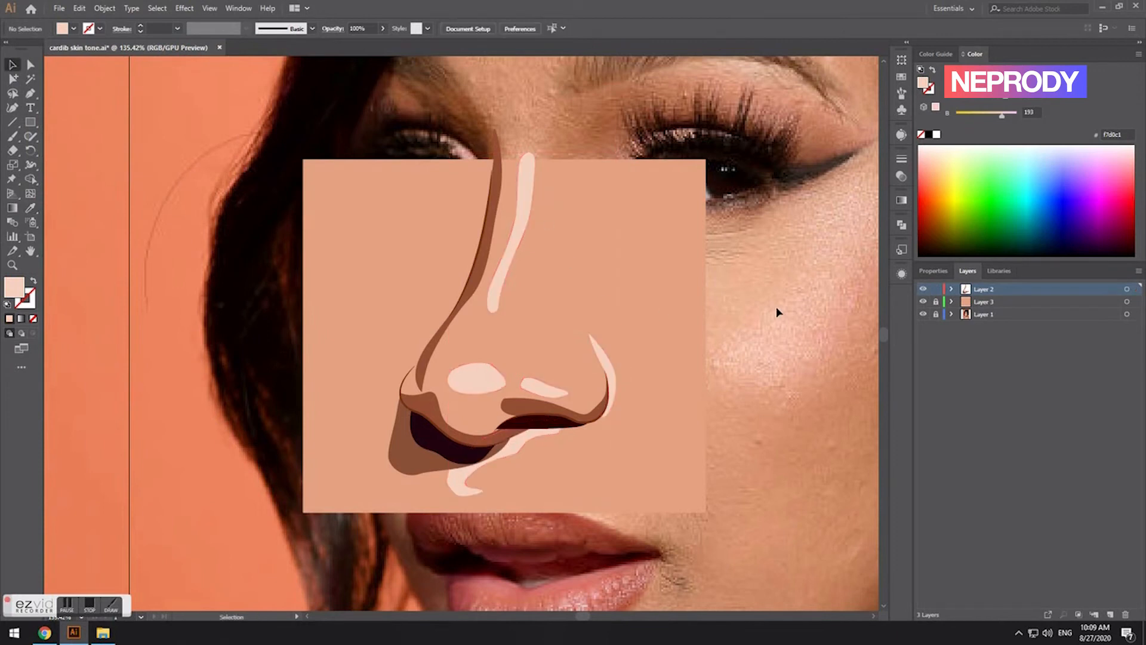
Darken the stroke colour of the nose contour group to 5b230d and deselect it
mouse_move(561, 341)
left_mouse_down()
mouse_move(544, 292)
mouse_move(538, 320)
mouse_move(555, 321)
left_mouse_up()
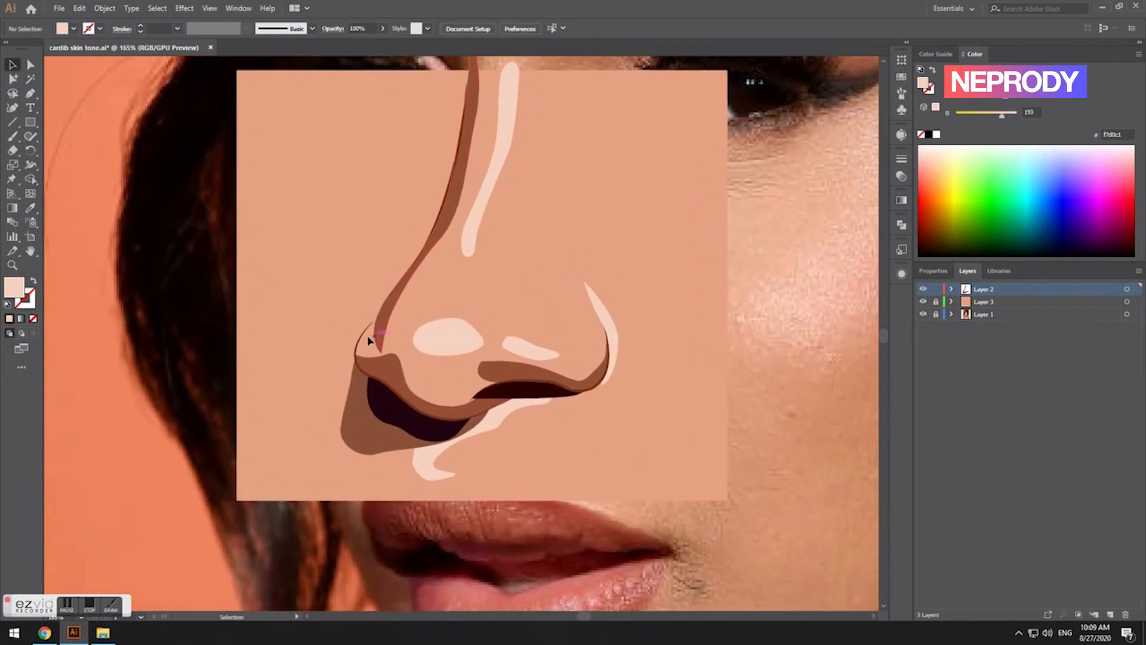
left_click(365, 339)
double_click(30, 297)
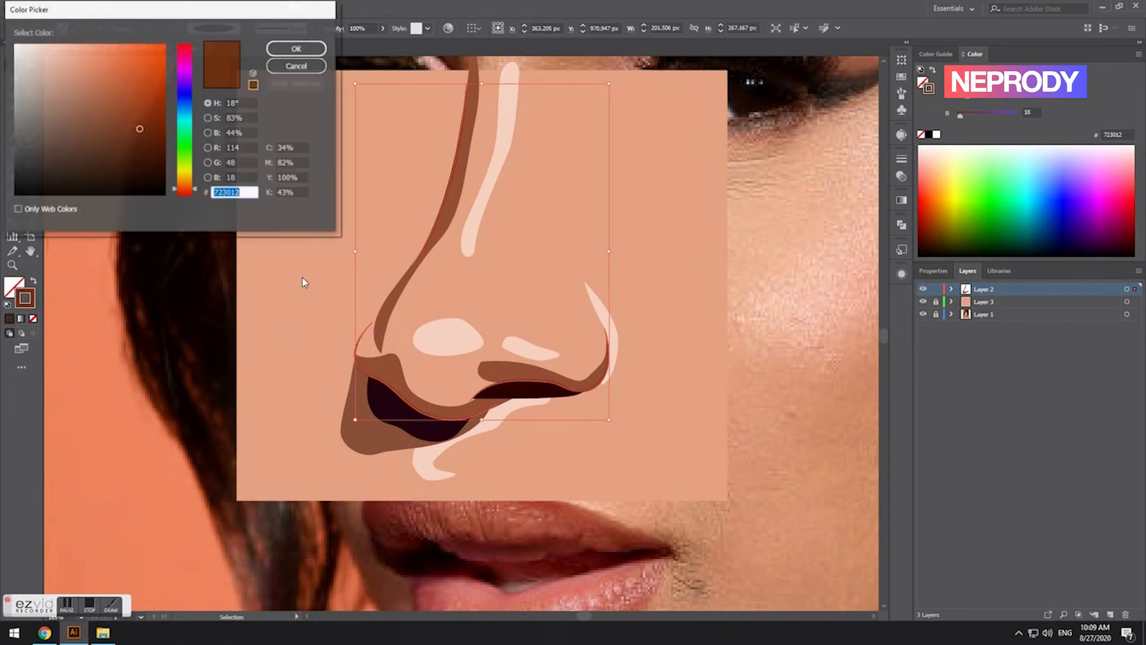
left_click(144, 140)
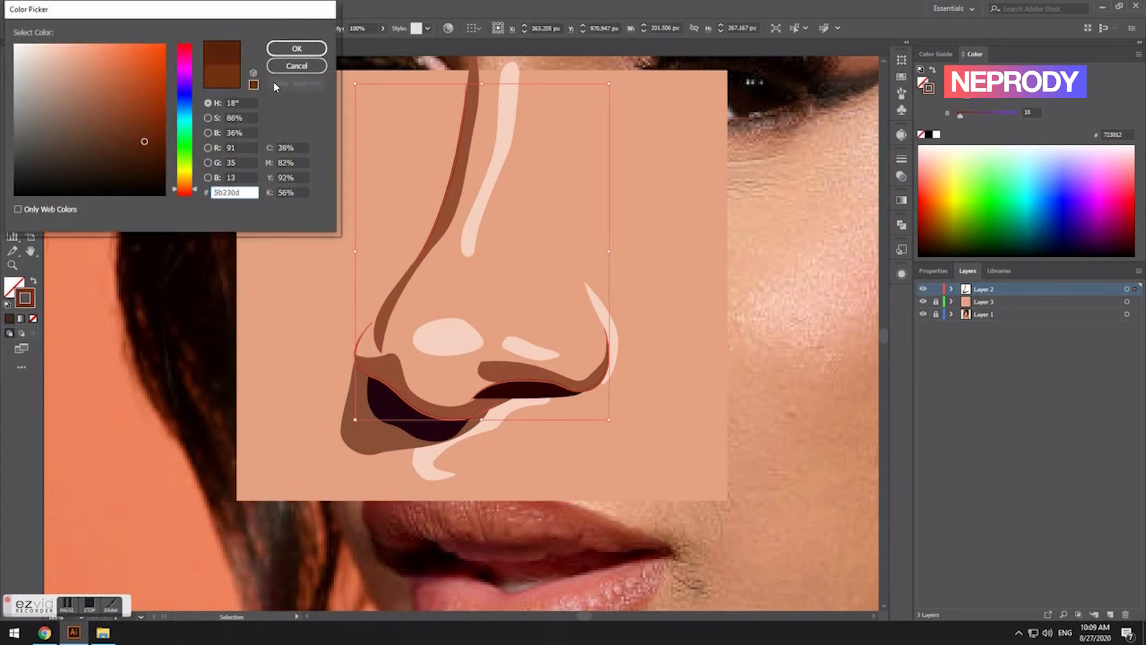
left_click(296, 48)
left_click(740, 349)
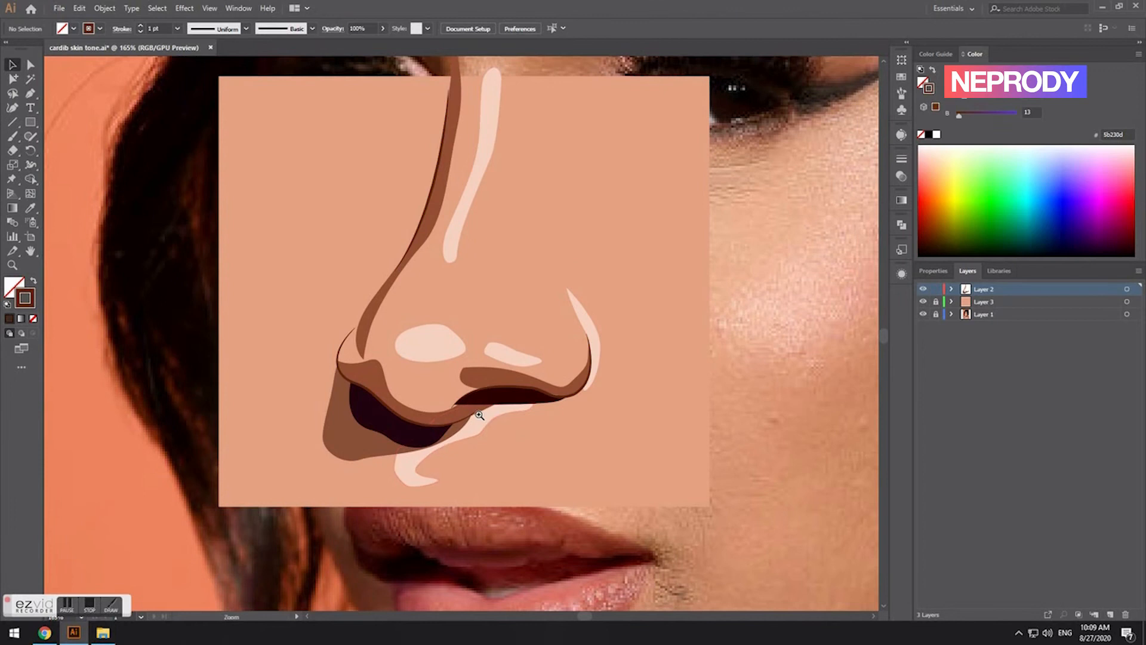
Apply a Gaussian Blur with a 17.3-pixel radius to the grouped brown nose shadows, using the preview, and deselect them
scroll(480, 412, "up", 1)
scroll(482, 381, "up", 2)
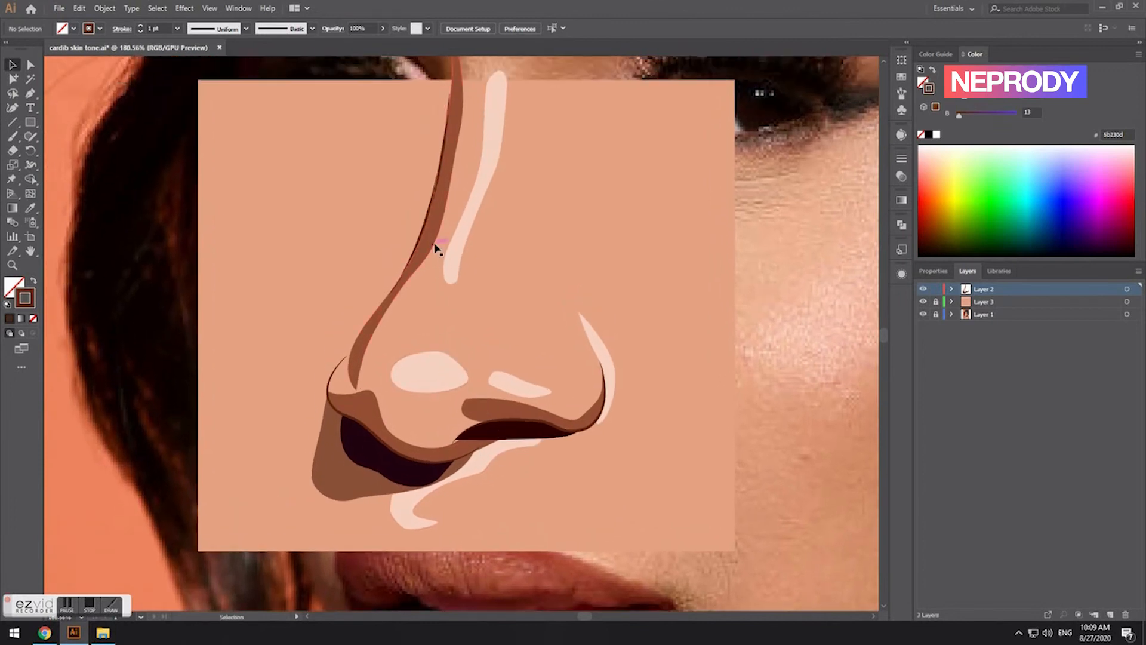
left_click(439, 246)
left_click(177, 9)
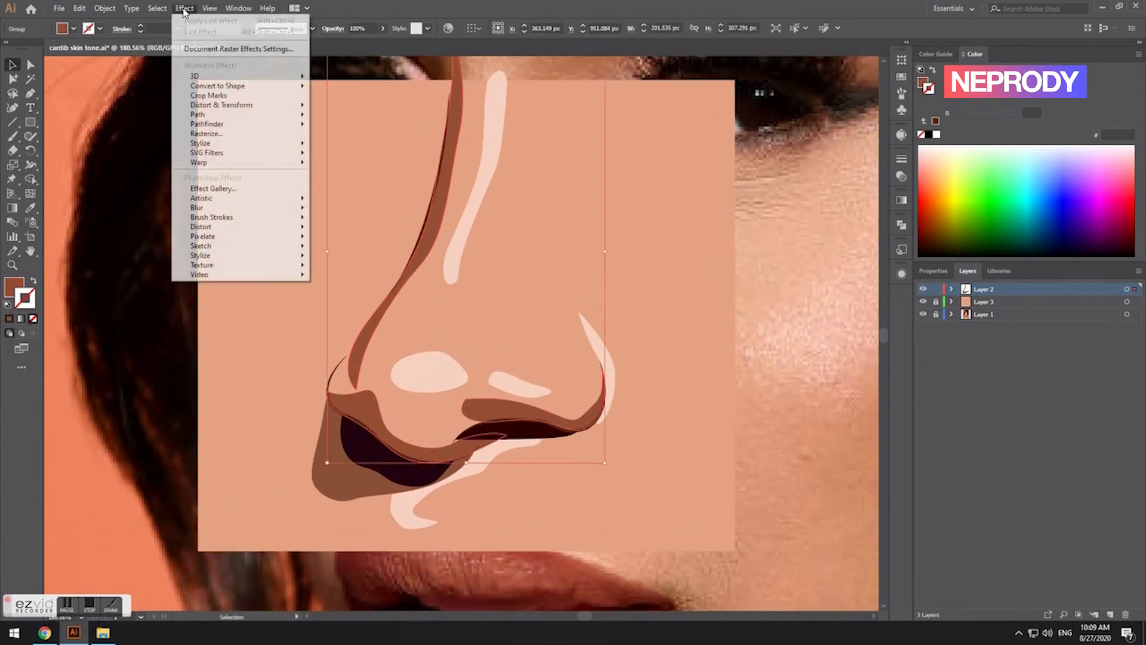
mouse_move(269, 207)
left_click(326, 210)
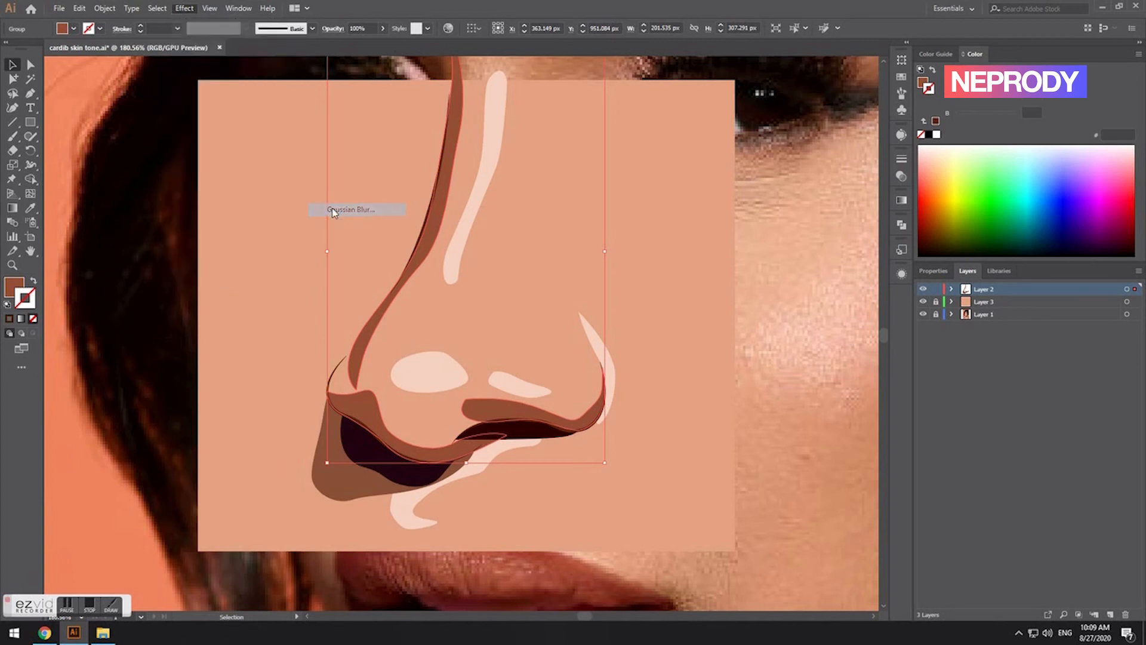
left_click_drag(152, 16, 829, 201)
left_click(693, 250)
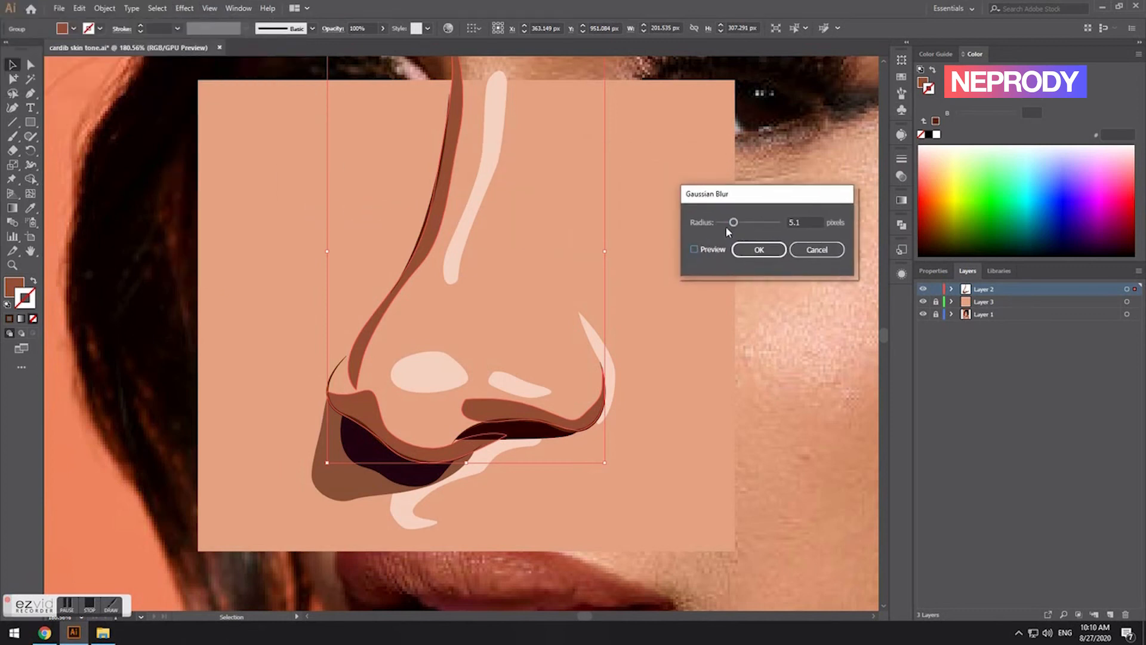
left_click_drag(734, 225, 754, 224)
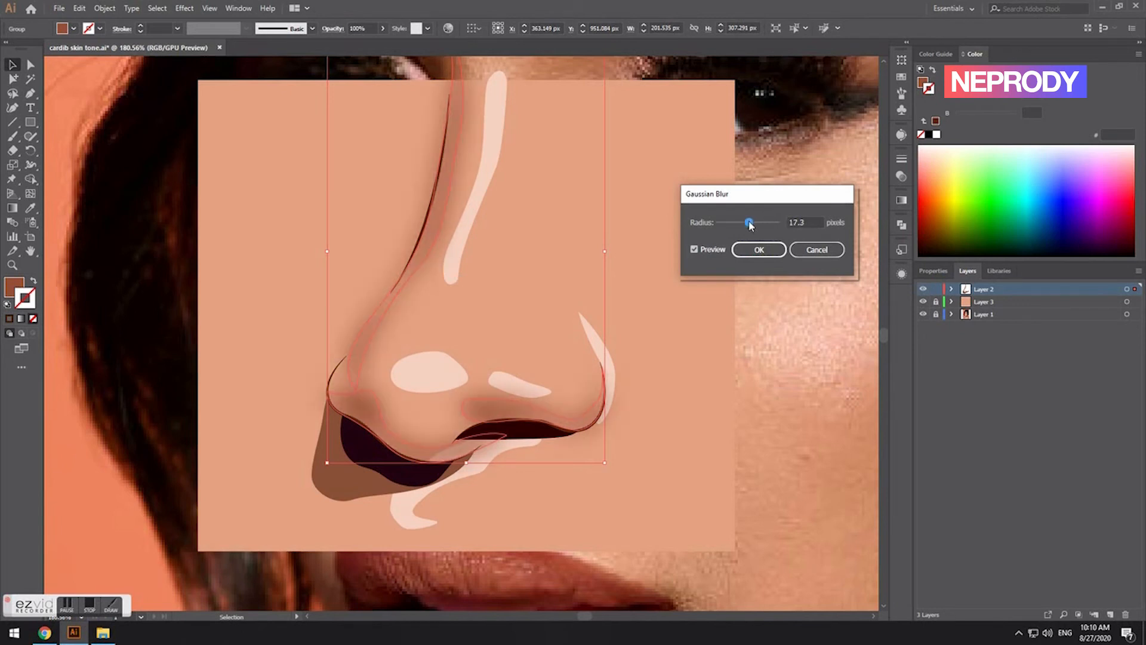
left_click(756, 250)
left_click(683, 304)
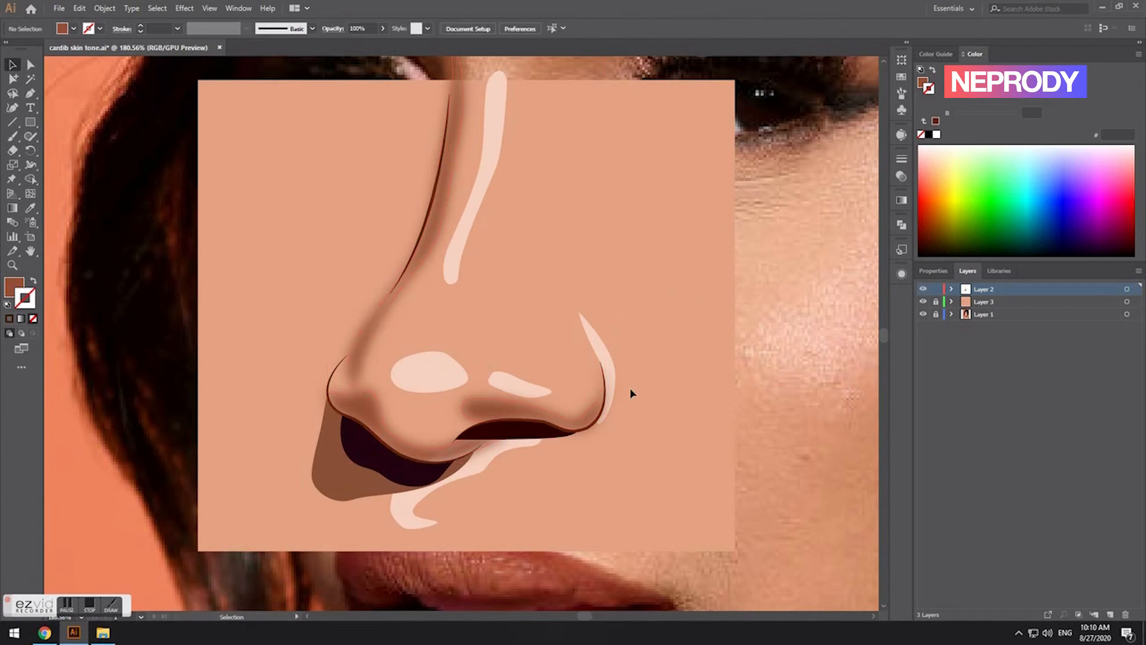
Apply a Gaussian Blur with a 41.2-pixel radius to the light highlight group and deselect it
left_click(461, 210)
left_click(184, 9)
mouse_move(286, 209)
left_click(327, 210)
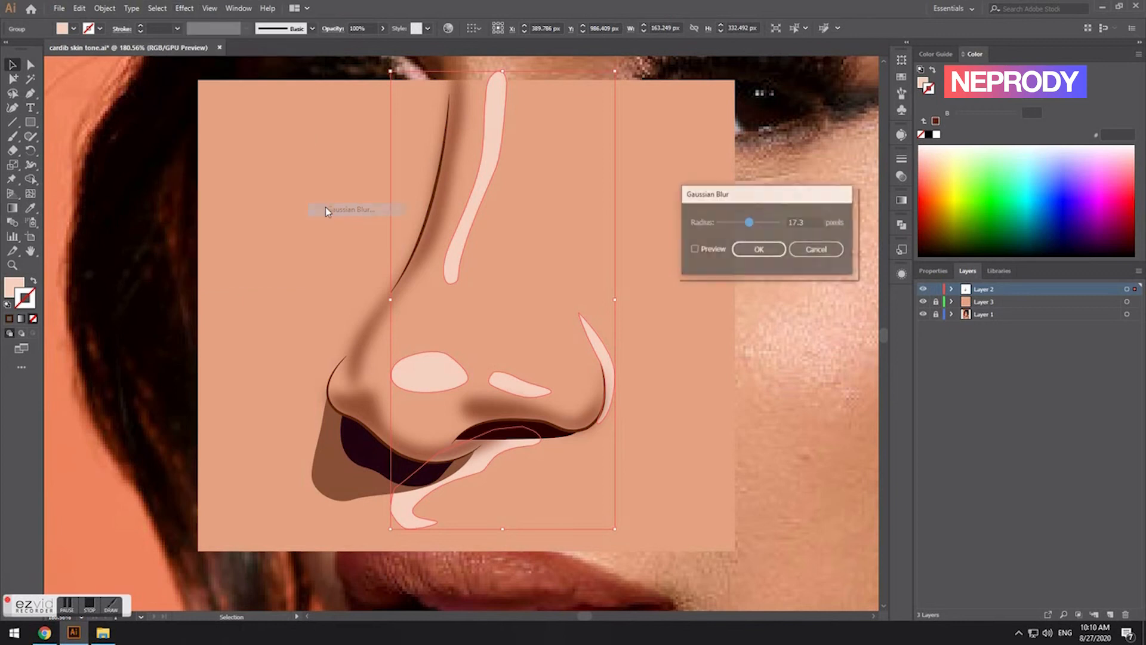
left_click(694, 250)
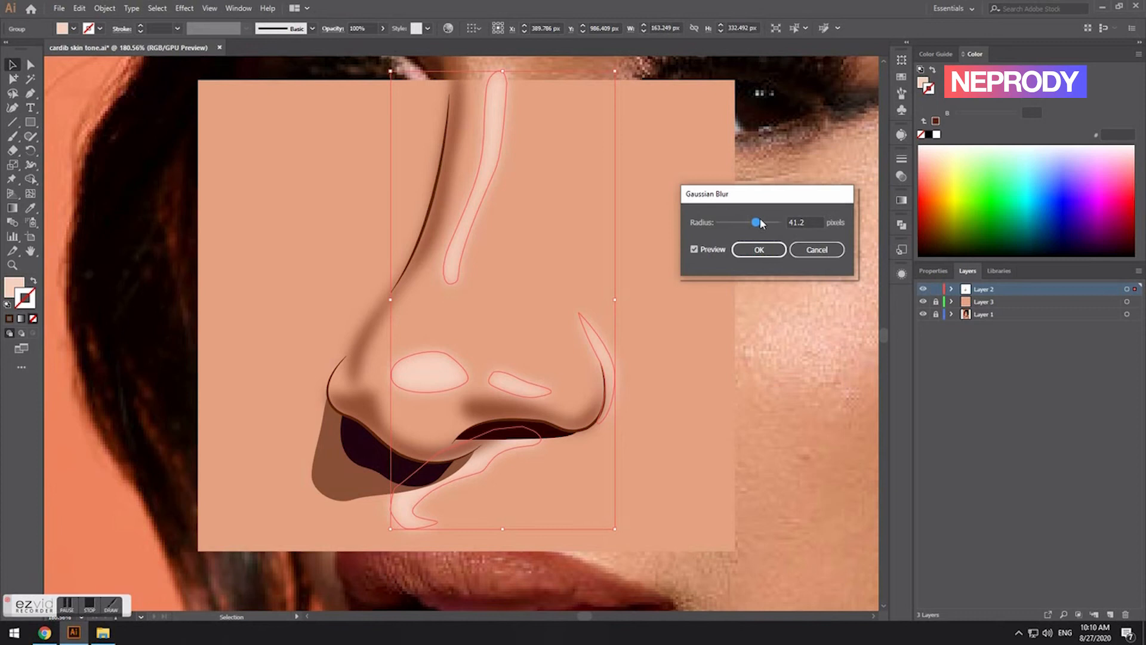
left_click(758, 250)
left_click(693, 352)
Apply a Gaussian Blur with a radius of about 19.5 pixels to the dark left nostril shape
scroll(630, 318, "down", 3)
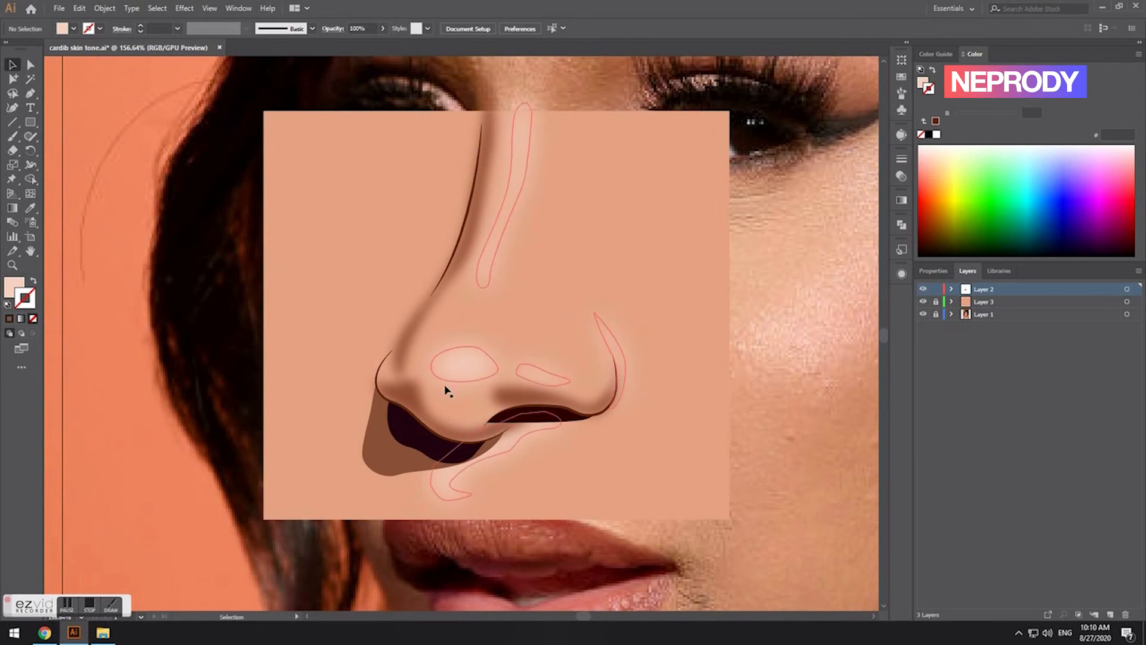
left_click(401, 443)
left_click(184, 8)
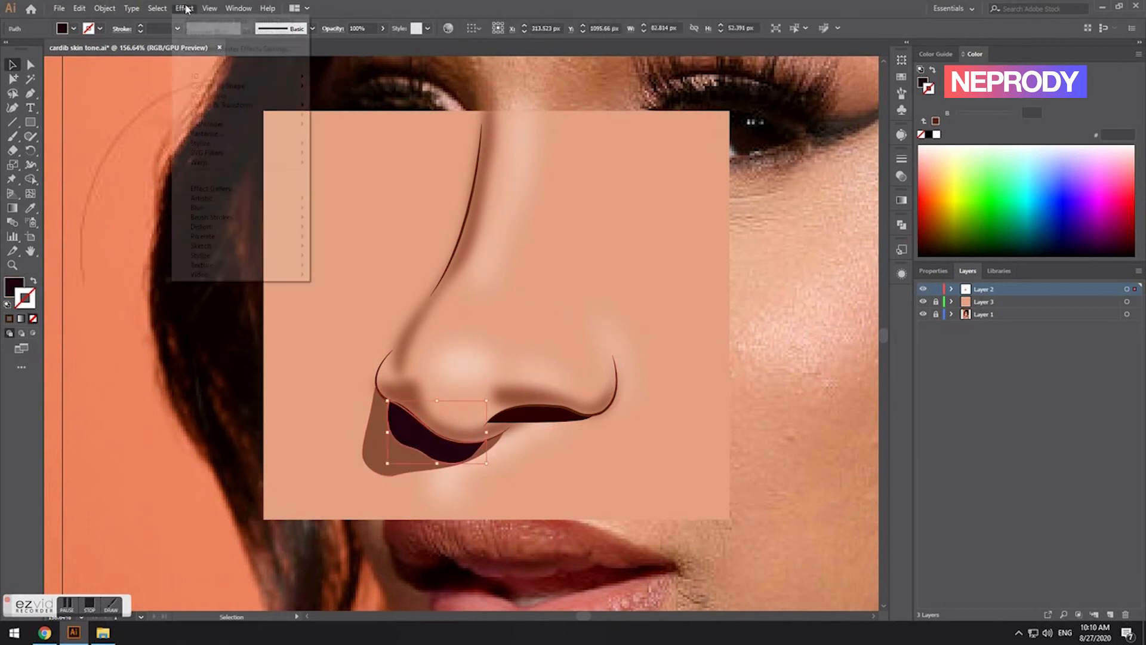
mouse_move(270, 209)
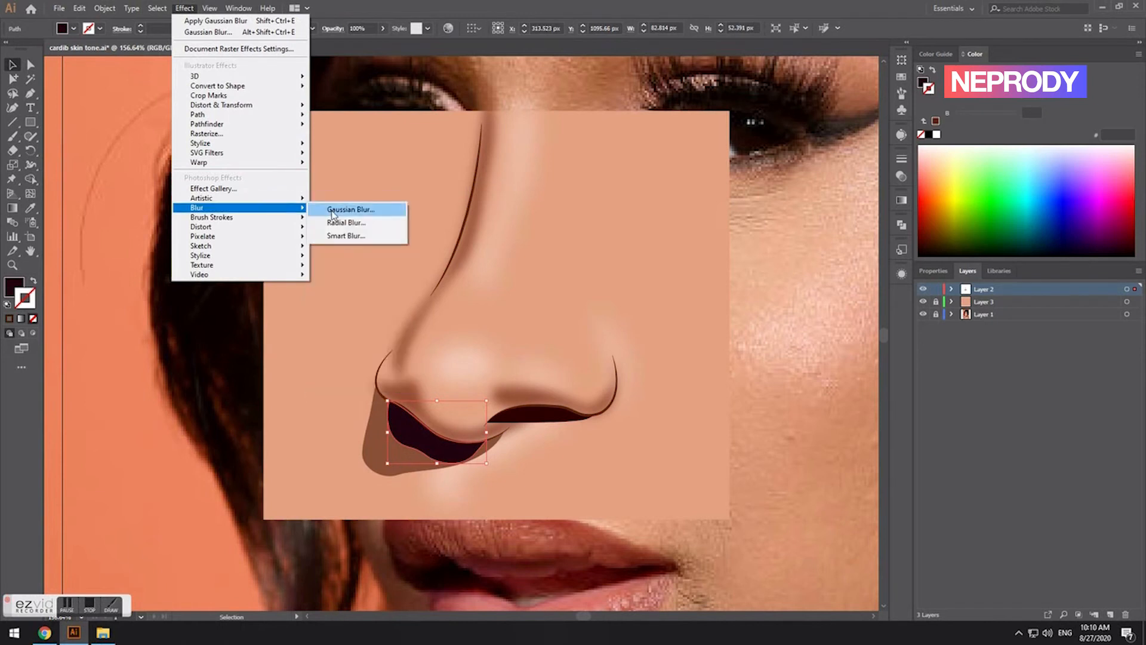
left_click(352, 207)
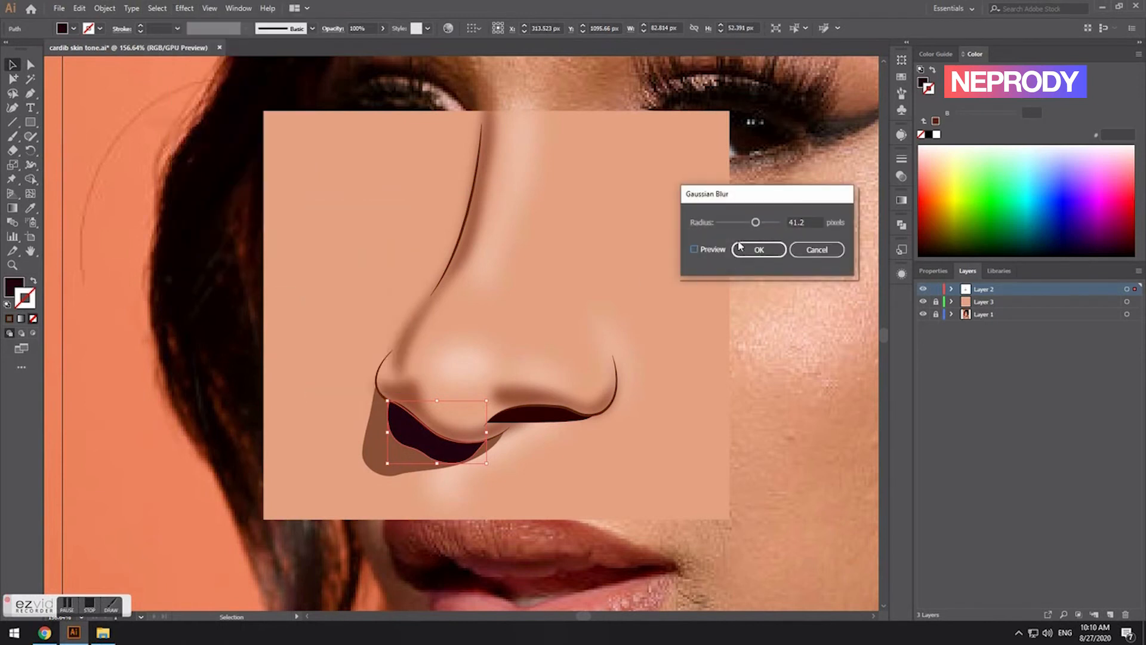
left_click(696, 249)
left_click(742, 222)
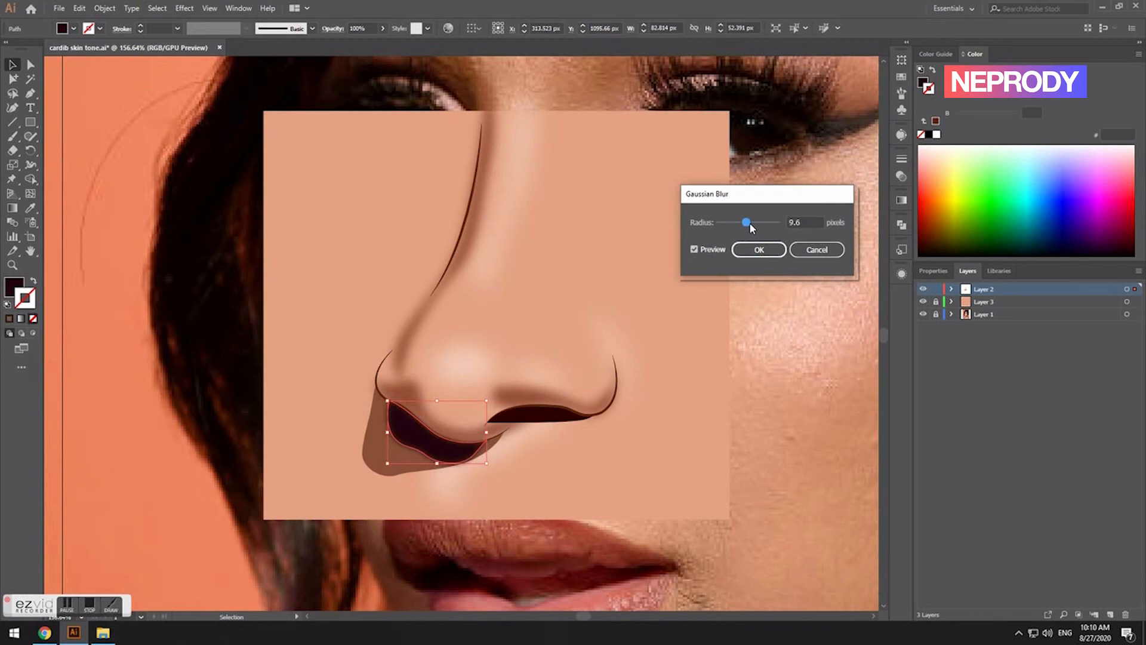
left_click(757, 248)
left_click(378, 461)
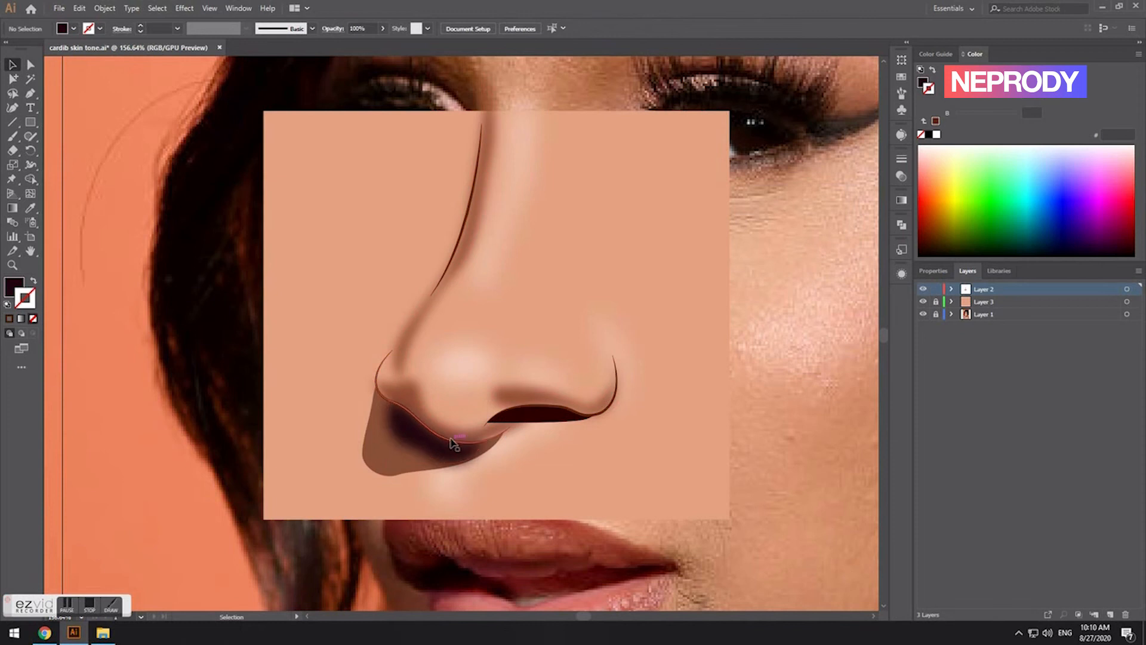
Apply the same Gaussian Blur again to the brown shadow beneath the left nostril and deselect it
left_click(370, 462)
left_click(191, 9)
left_click(215, 18)
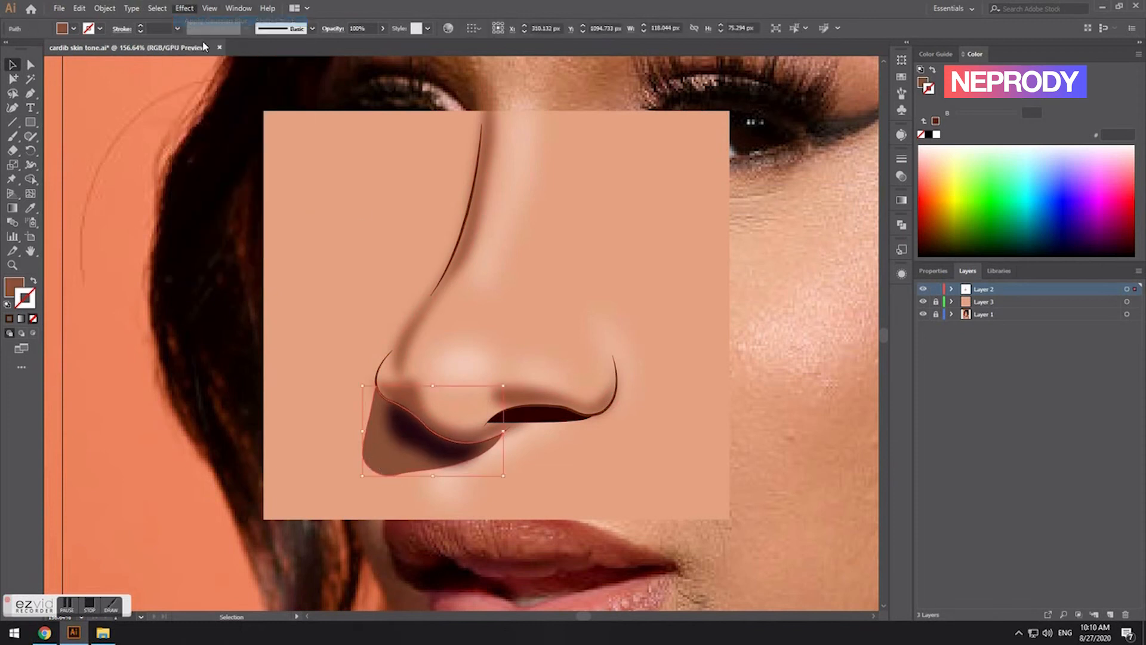
left_click(733, 257)
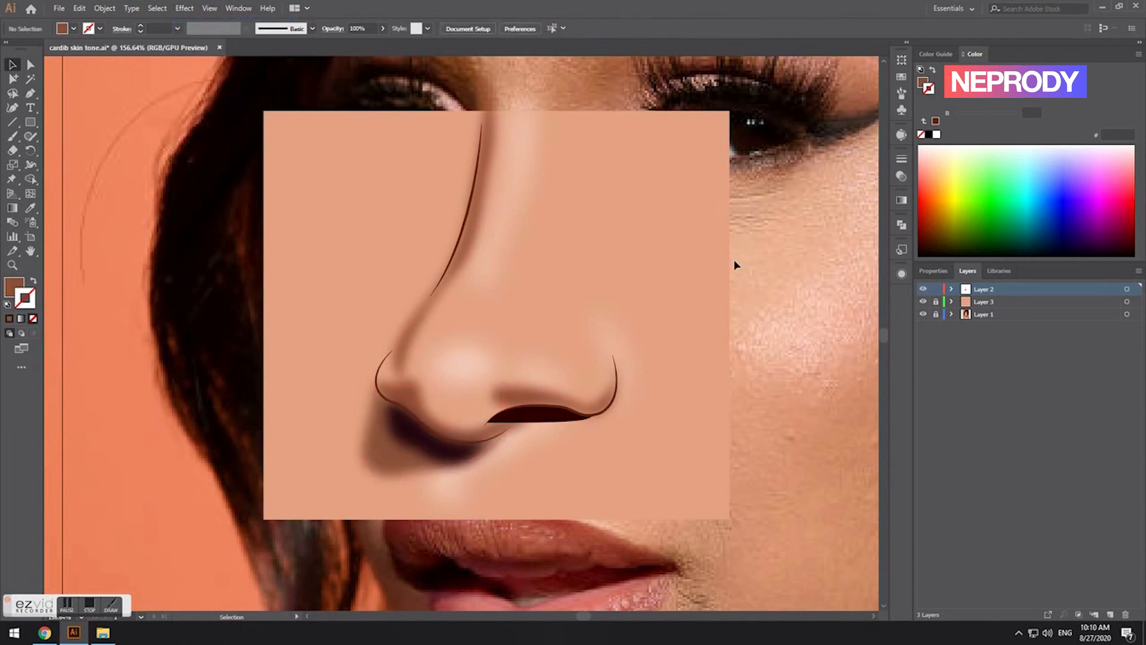
Set the stroke weight of the tapered nose contour group to 4 pt and deselect it
left_click(382, 361)
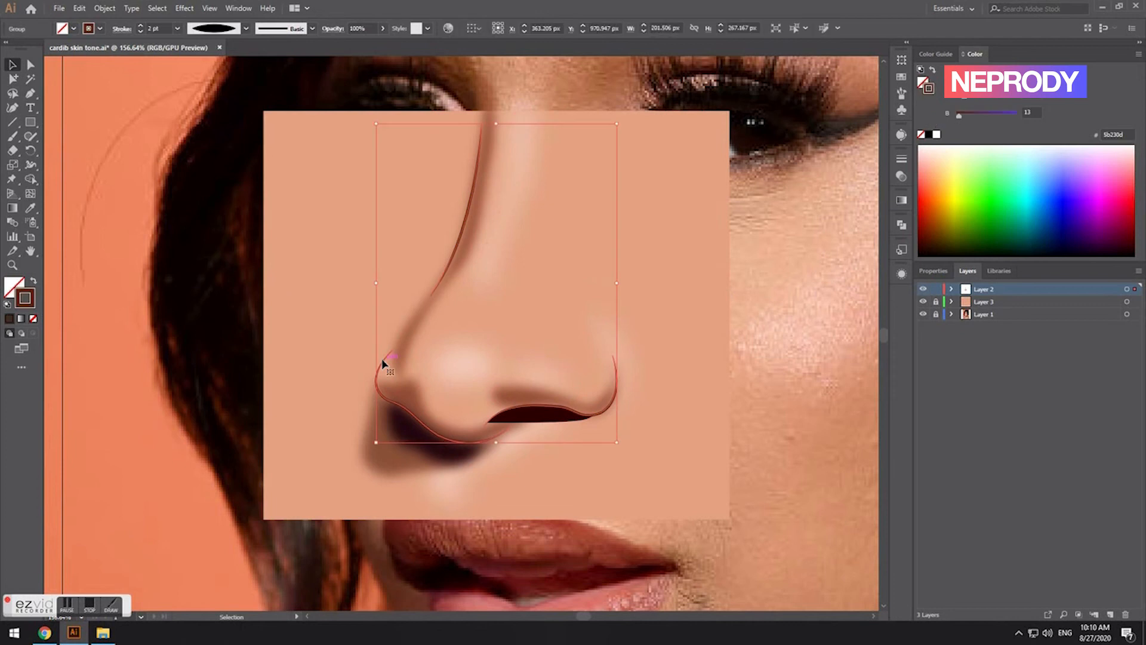
left_click(178, 28)
left_click(197, 123)
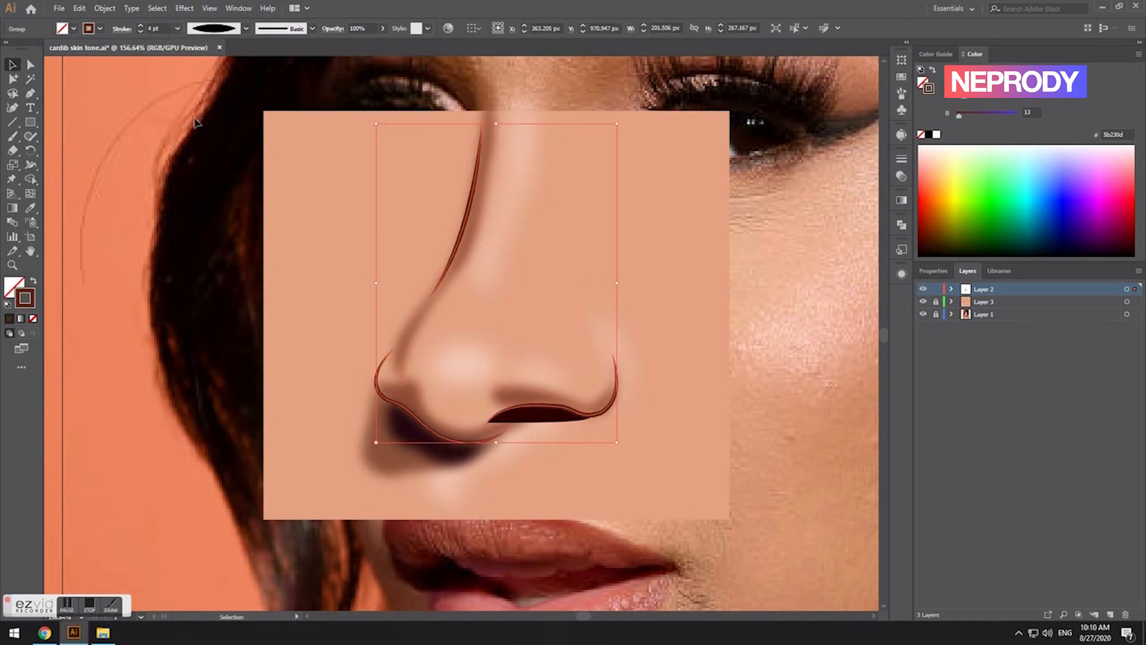
left_click(706, 288)
Apply a Gaussian Blur with a 7.5-pixel radius to the dark right nostril shape and deselect it
left_click_drag(636, 329, 584, 290)
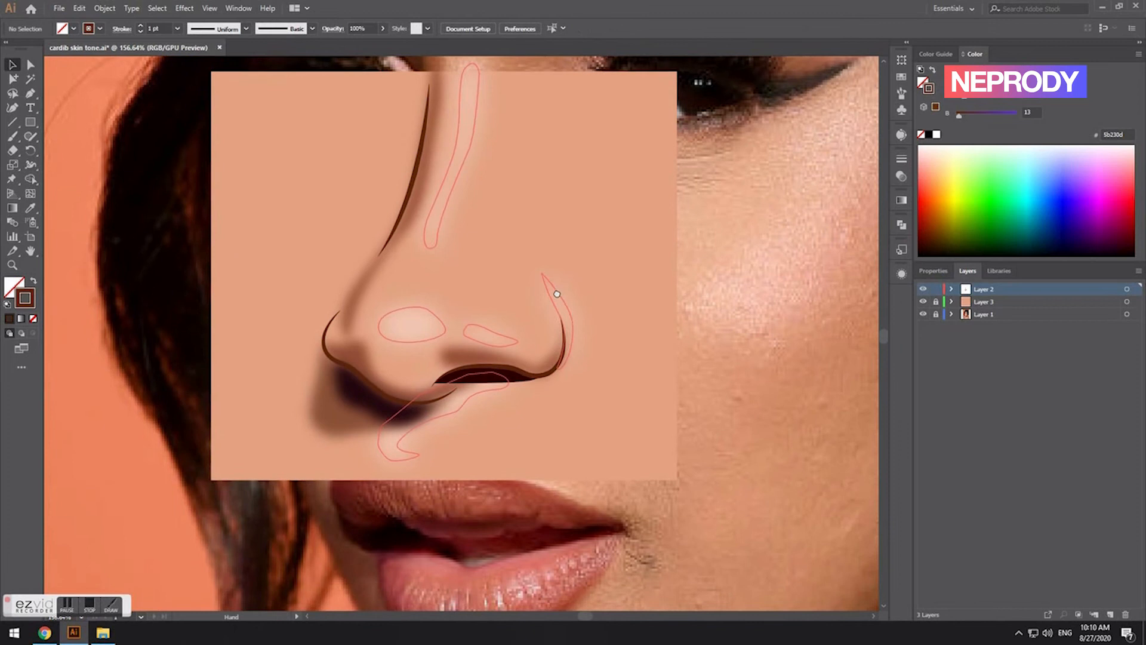
left_click(491, 381)
left_click_drag(524, 383, 674, 480)
left_click(184, 8)
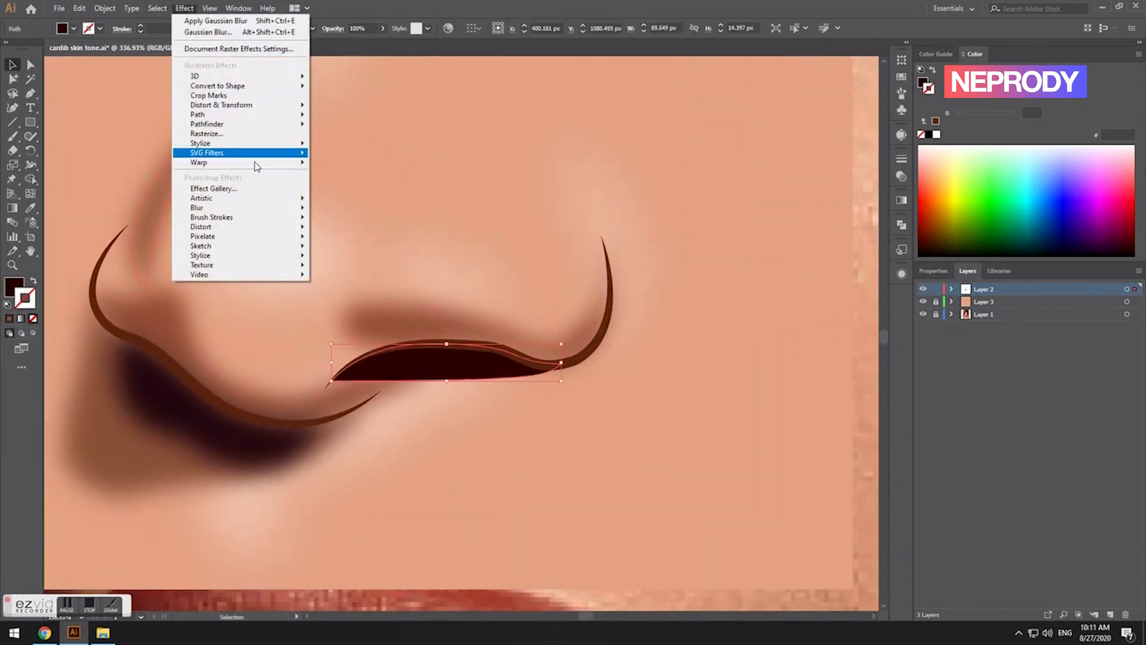
mouse_move(258, 208)
left_click(346, 210)
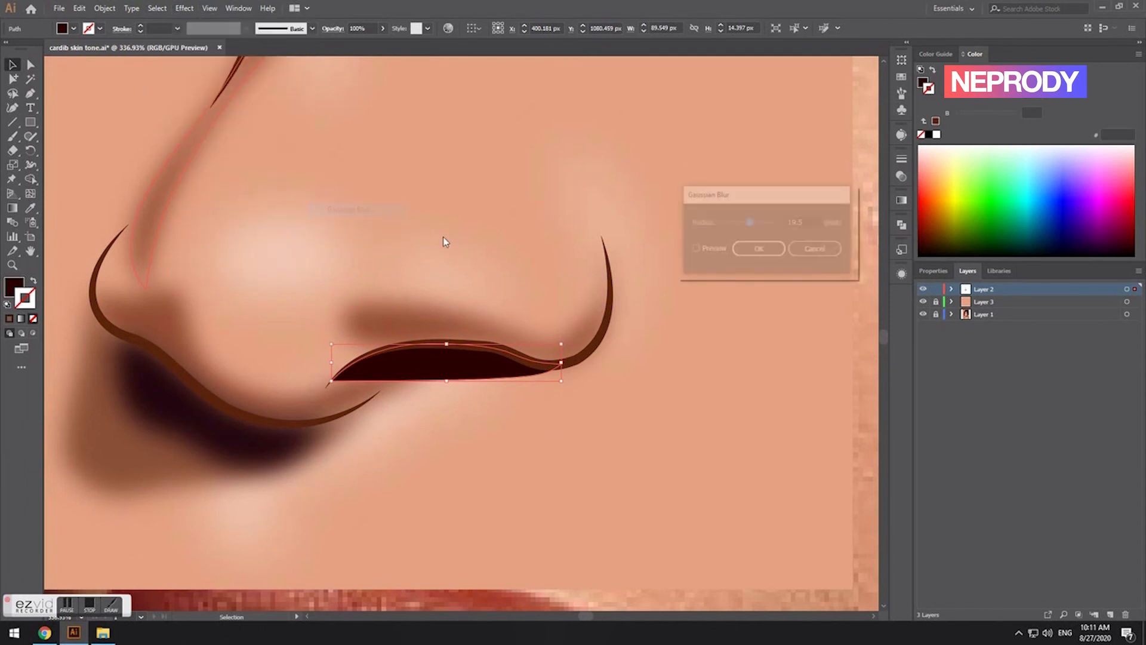
left_click(727, 252)
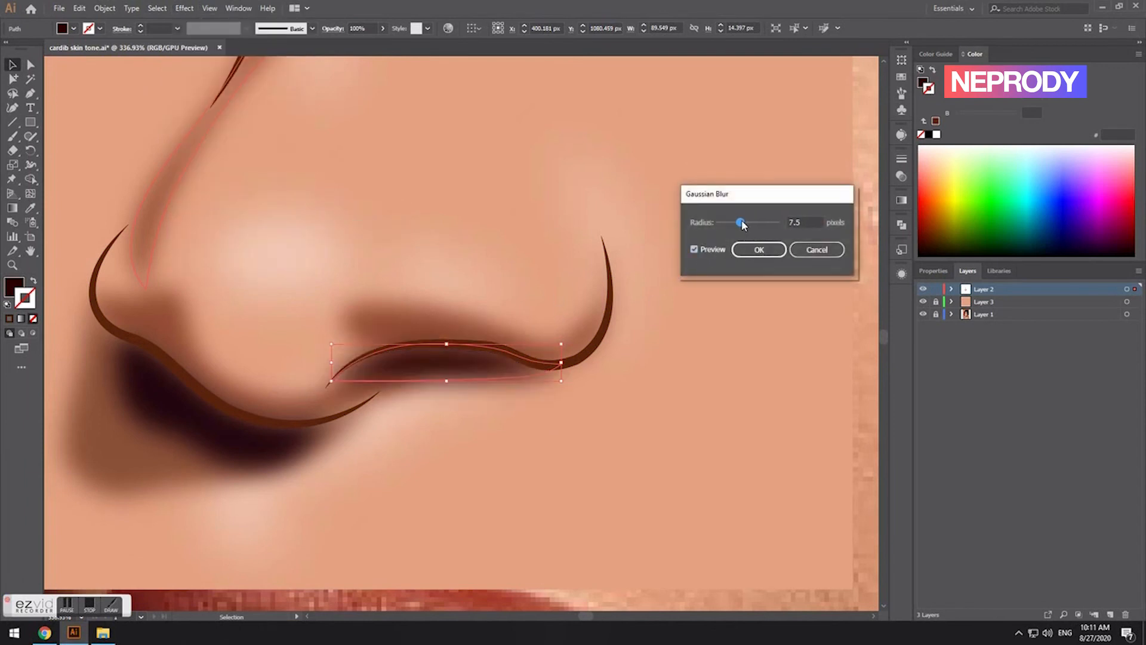
left_click(759, 249)
left_click(677, 352)
Reshape the blurred brown shadow above the right nostril with Direct Selection, adjusting its inner end and the dip beside the nostril wing
left_click(410, 320)
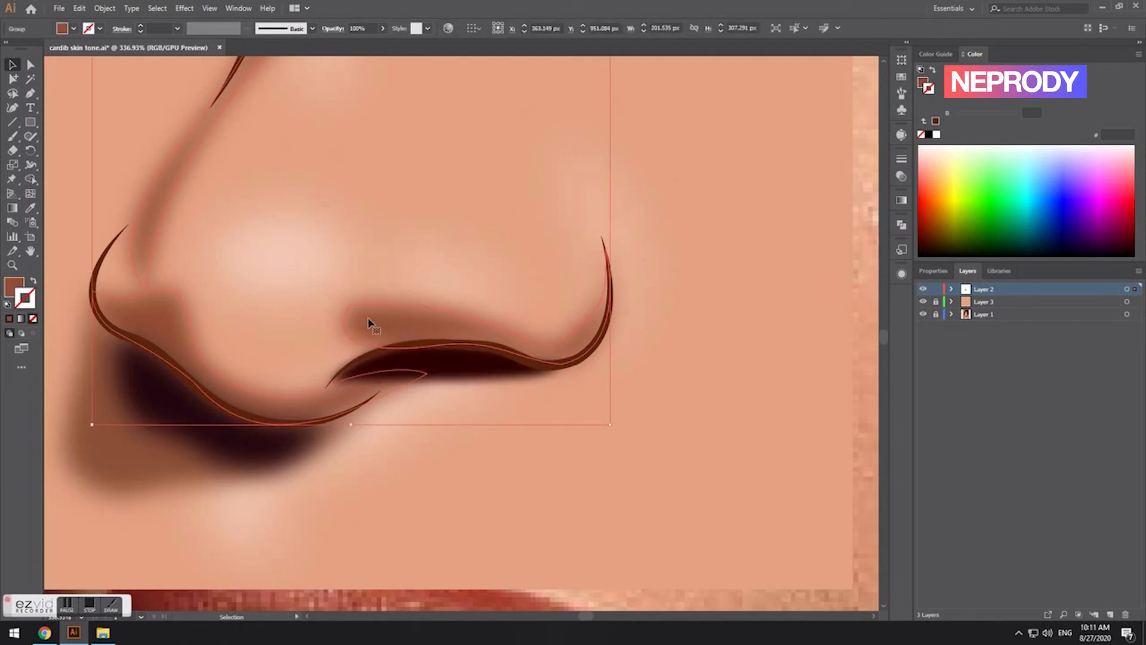
left_click(30, 64)
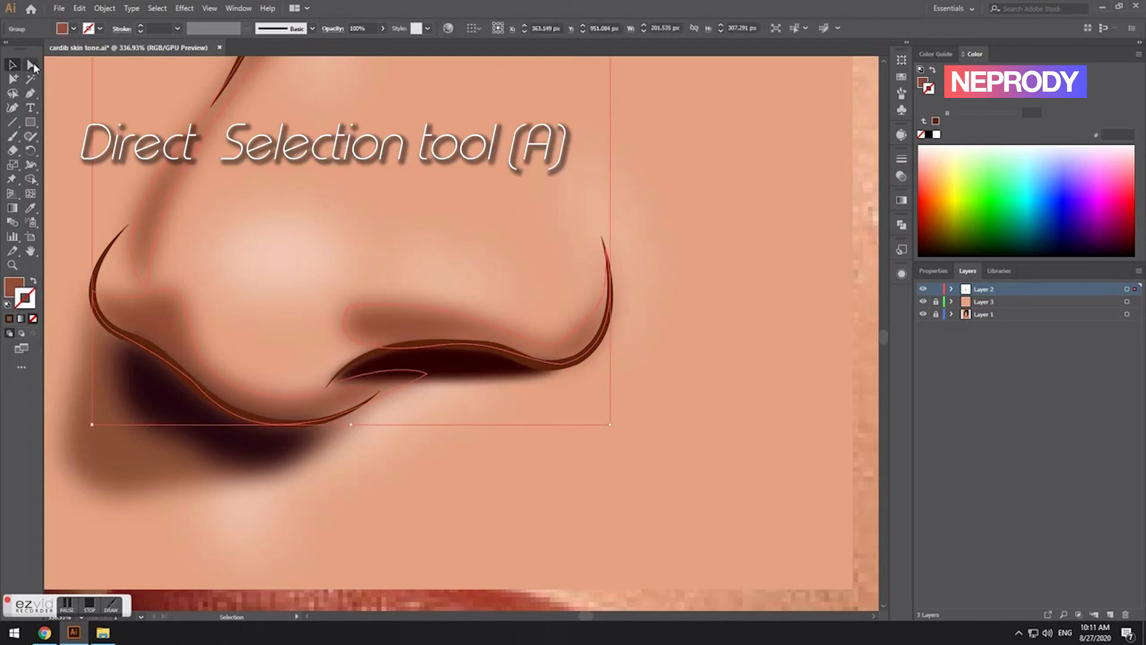
left_click(352, 312)
left_click_drag(358, 317, 369, 331)
left_click(490, 333)
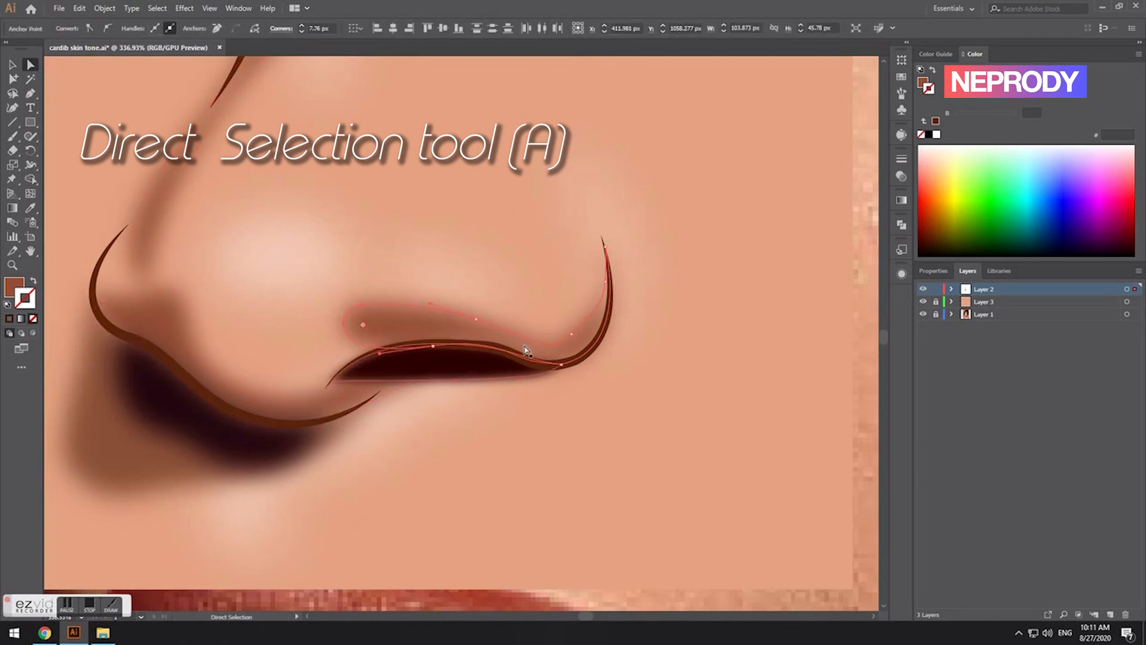
left_click(570, 336)
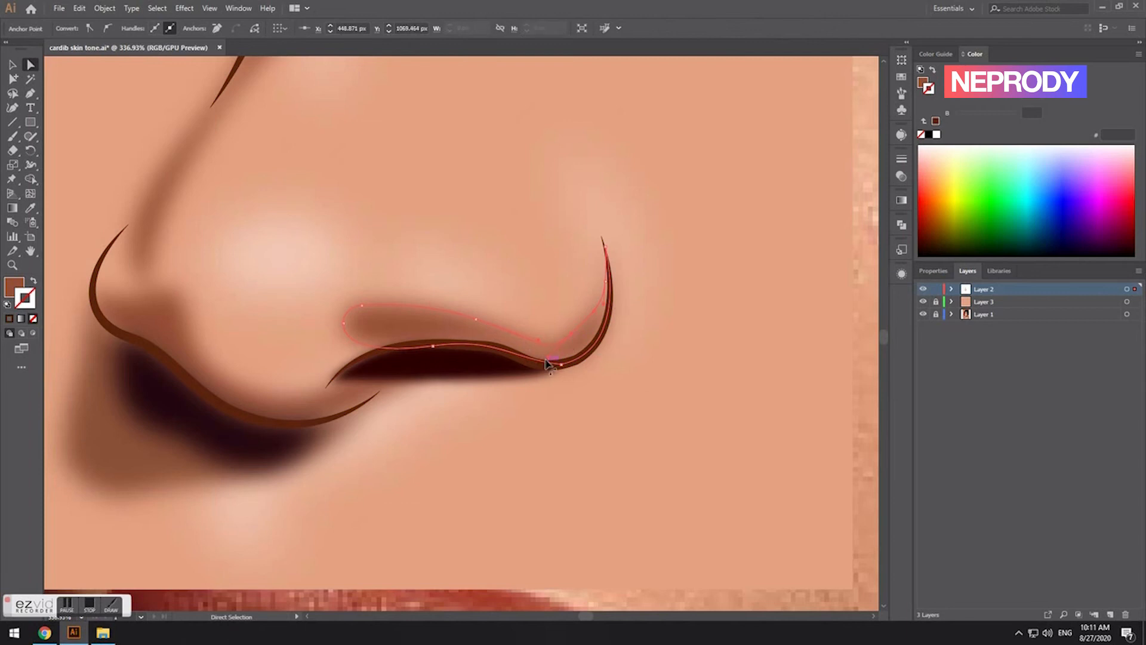
left_click_drag(548, 362, 551, 349)
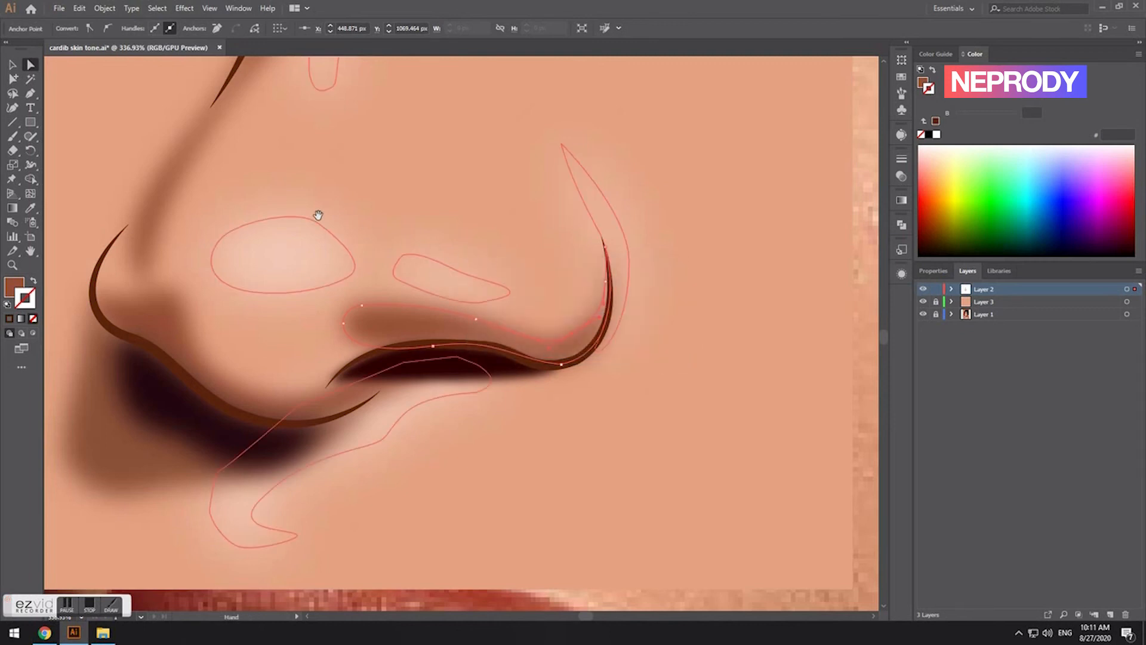
Reshape the lower end of the brown shadow beside the nose bridge by repositioning its anchor points, and deselect it
left_click_drag(315, 212, 545, 292)
left_click(545, 292)
left_click(398, 276)
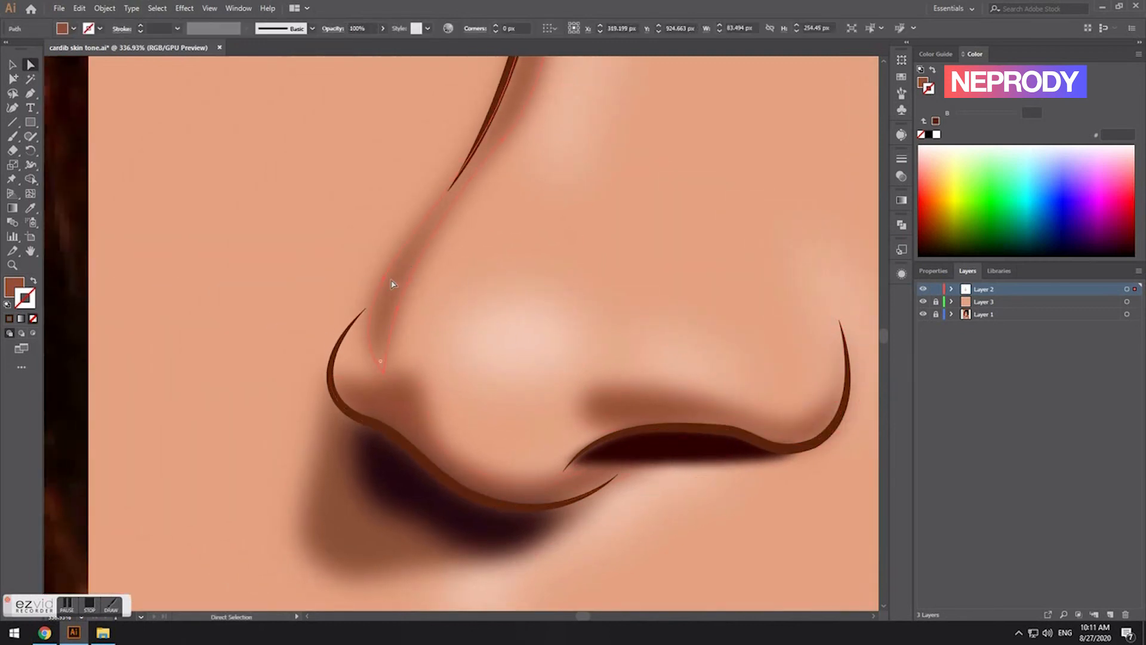
left_click(385, 279)
left_click_drag(384, 284, 388, 289)
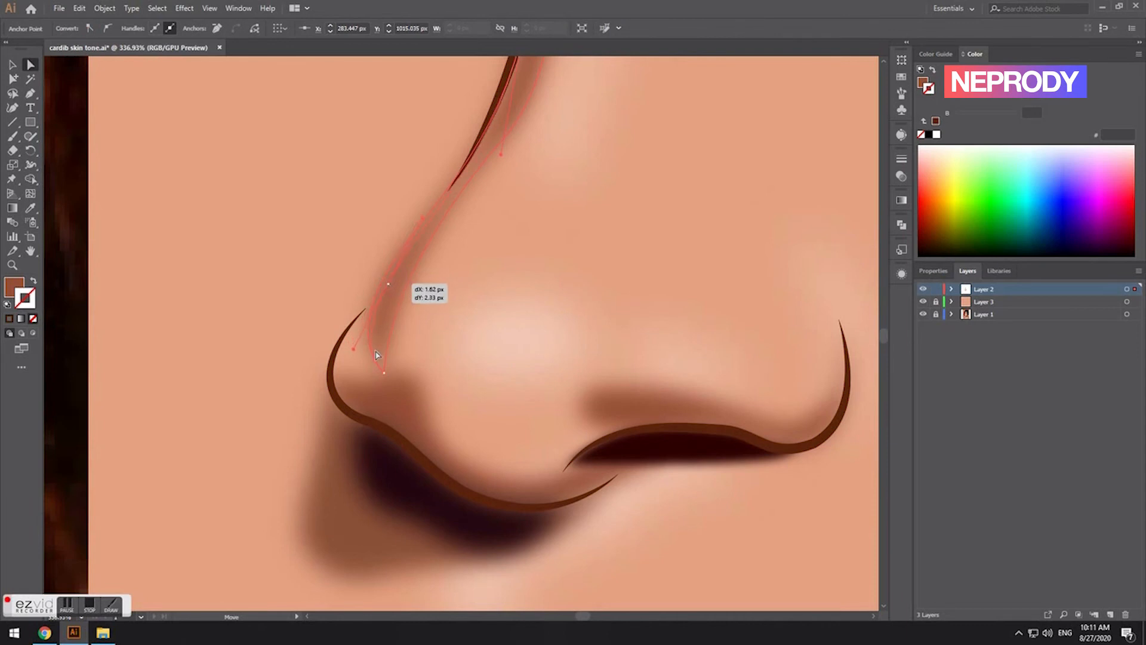
left_click(384, 373)
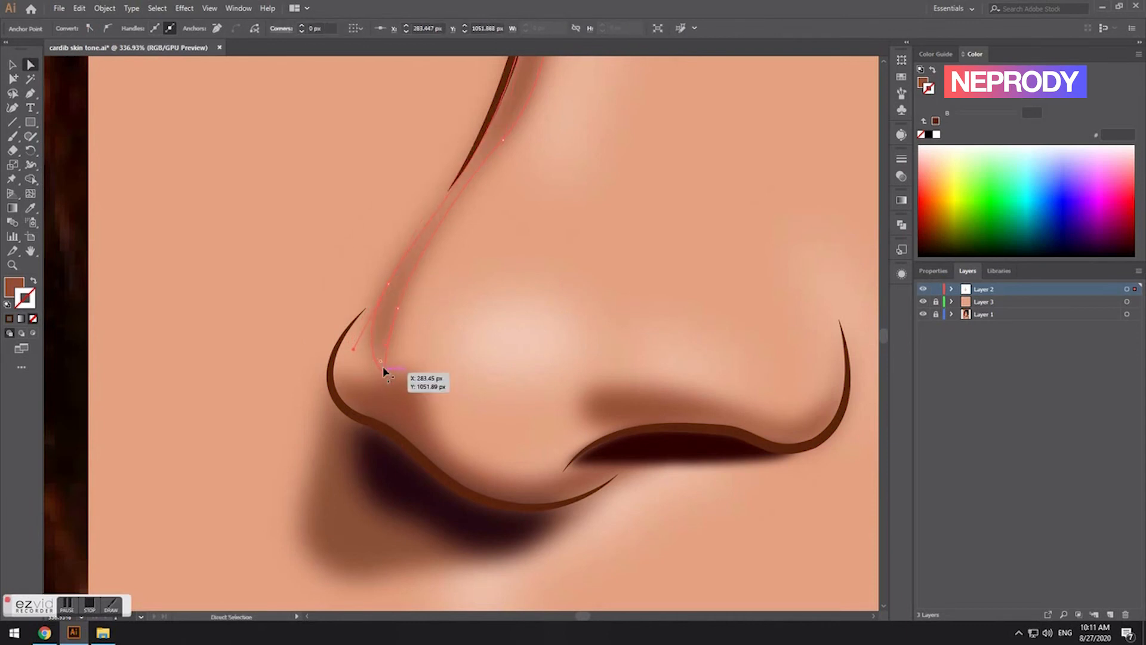
left_click_drag(382, 363, 384, 343)
left_click(755, 528)
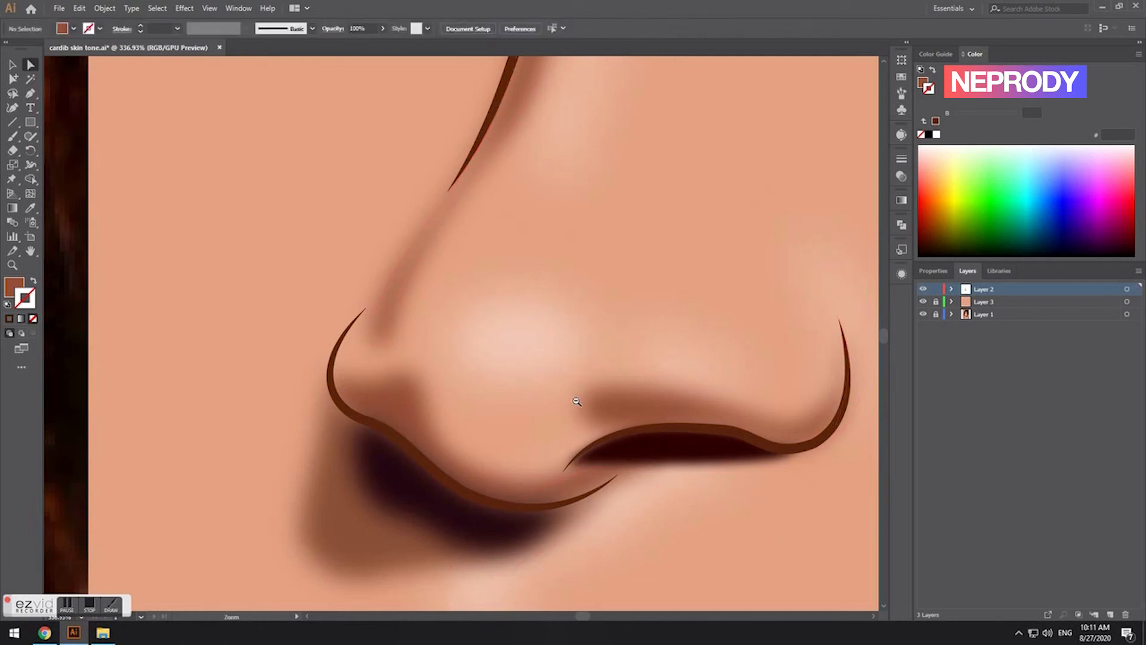
With the photo layer temporarily hidden, extend the skin-tone rectangle upward to about 387 px high, covering the top of the nose
scroll(578, 400, "down", 4)
left_click_drag(395, 320, 521, 435)
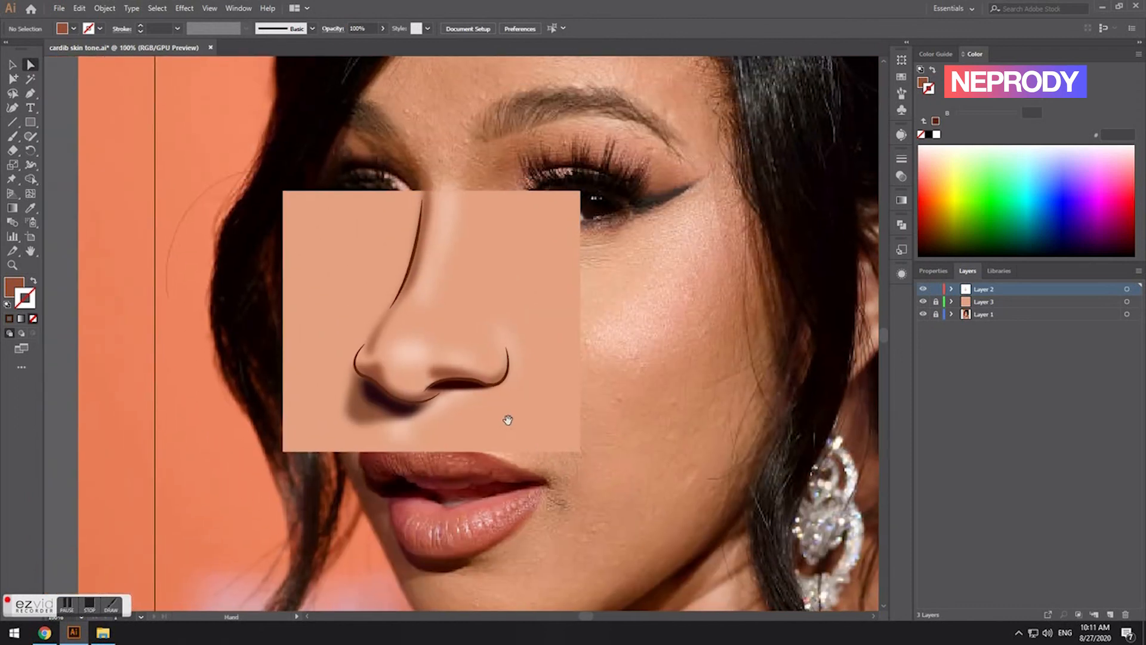
left_click_drag(429, 360, 505, 408)
key("v")
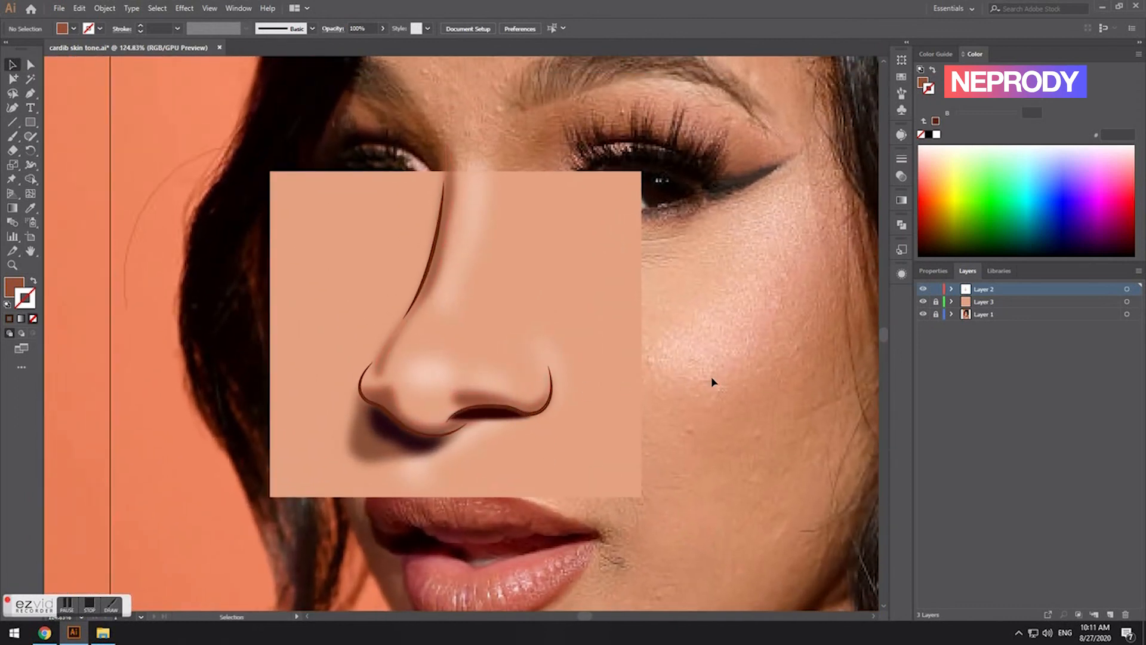
left_click(923, 314)
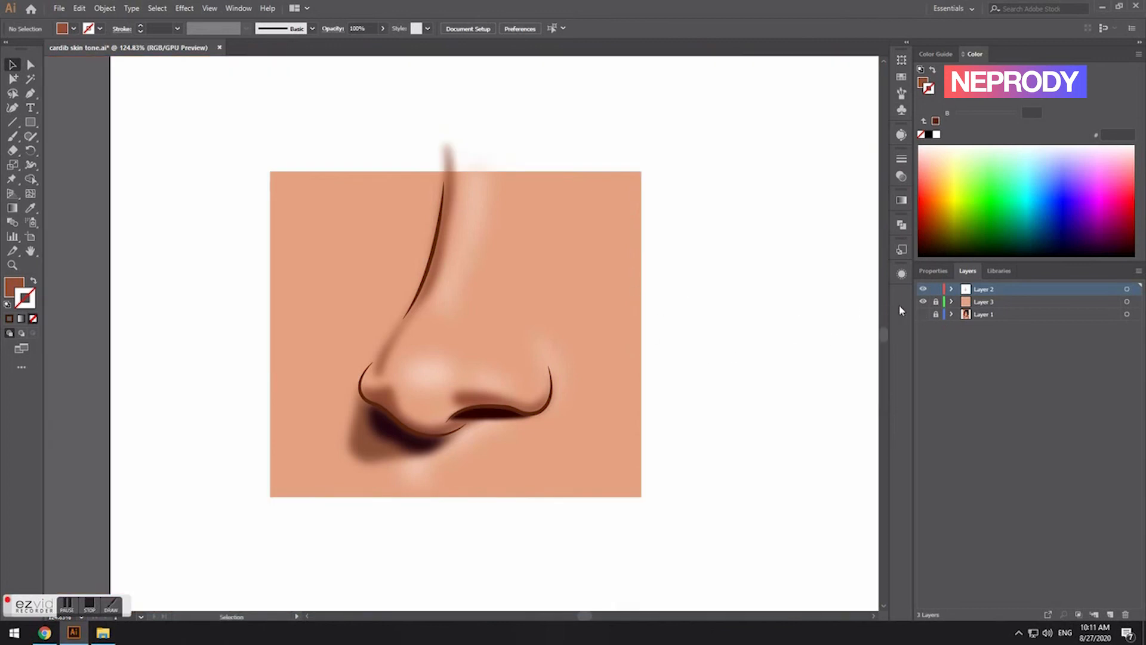
left_click(615, 288)
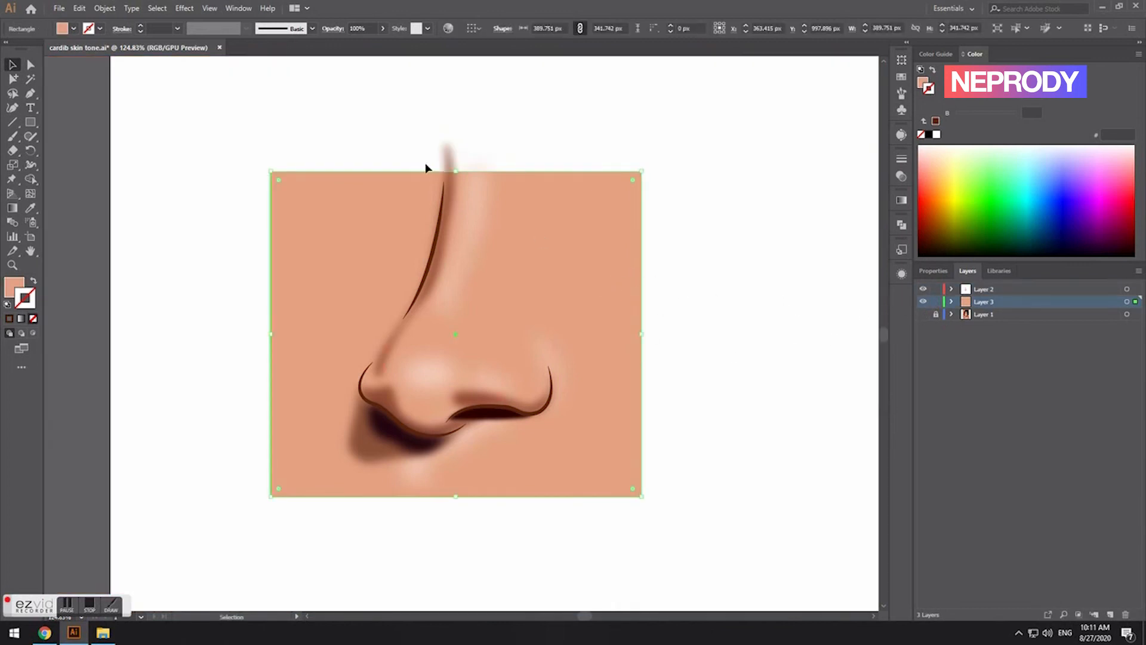
left_click_drag(455, 172, 455, 127)
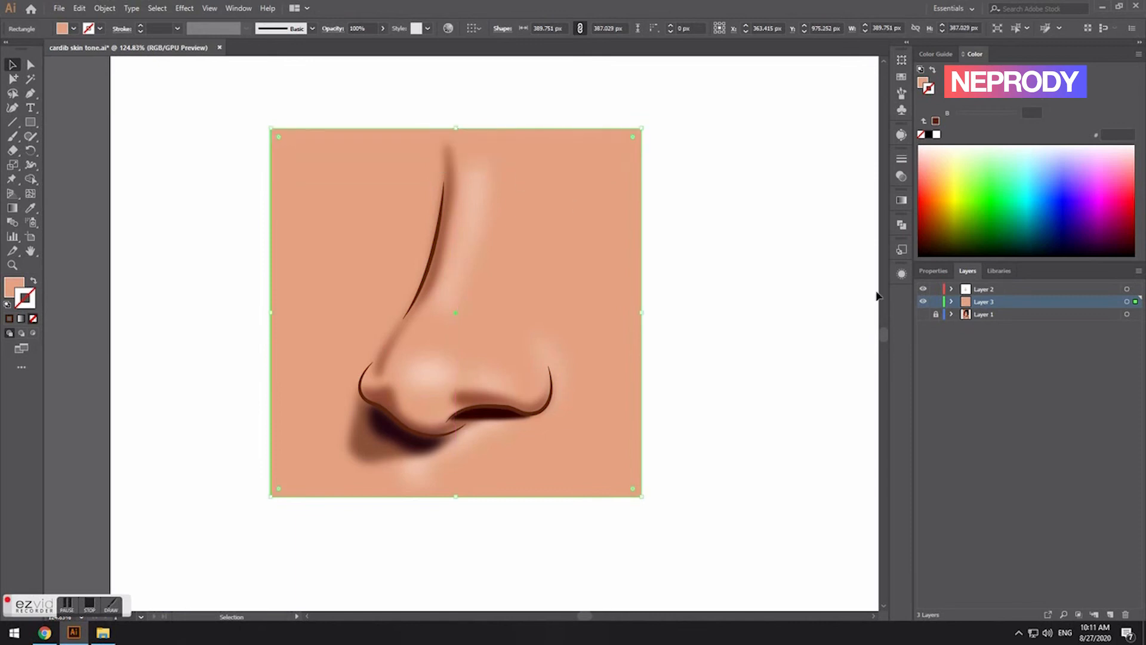
left_click(923, 315)
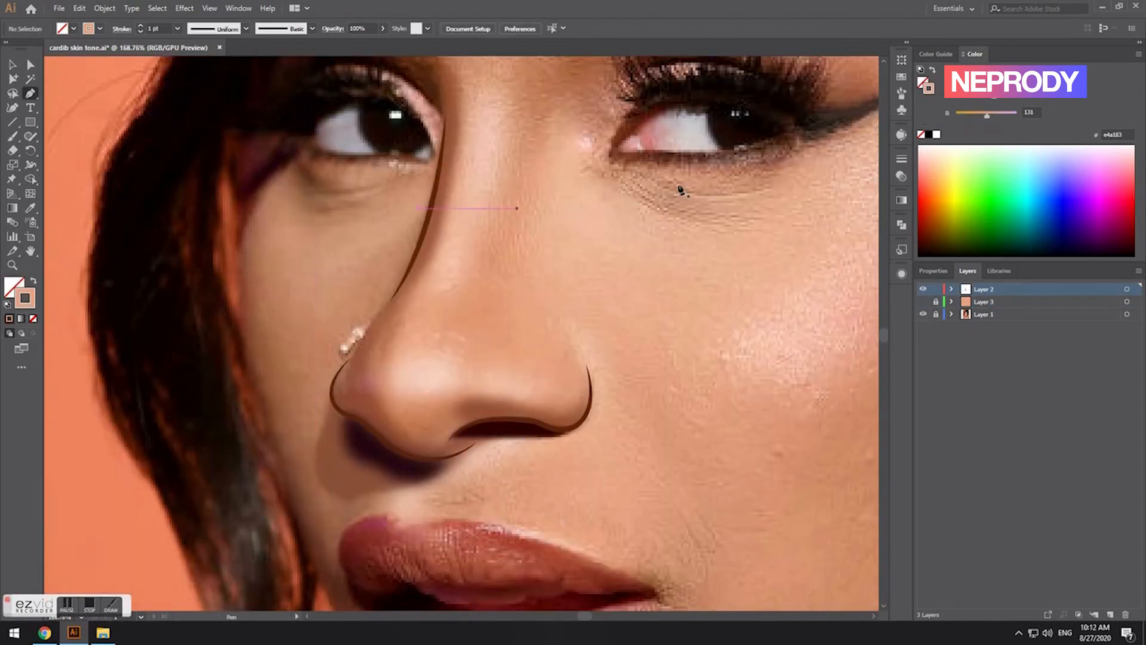
Draw a closed outline with a bright green 1 pt stroke (#2bff39) down the bridge's shaded side, widening above the nose tip and right wing
left_click(1005, 206)
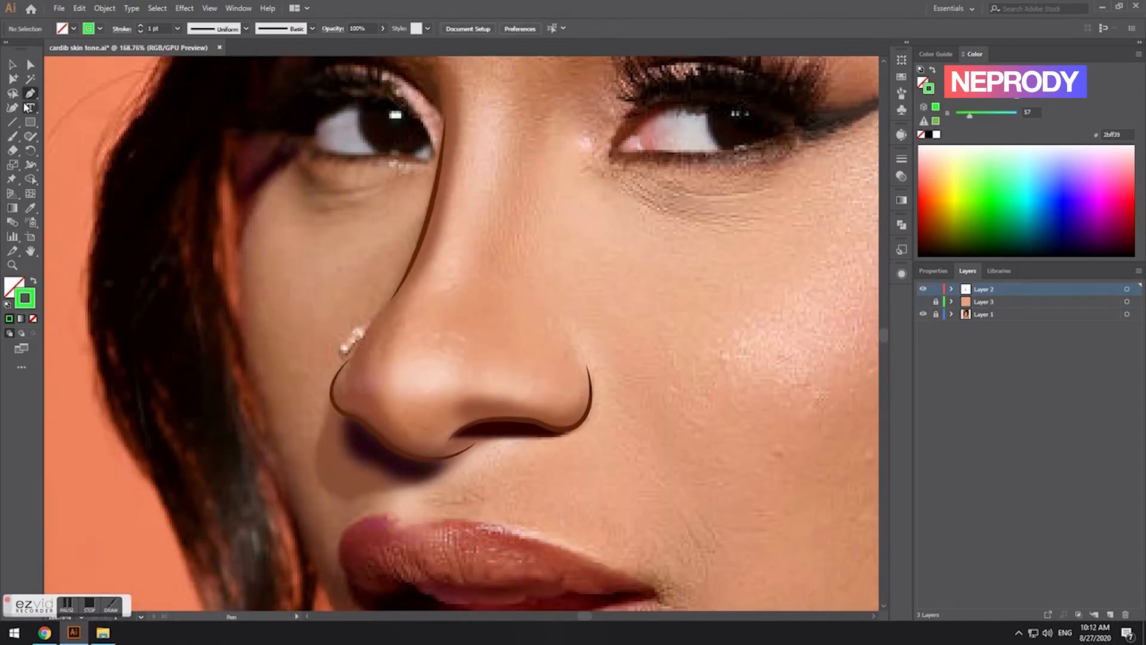
left_click(499, 180)
left_click_drag(470, 277, 417, 334)
left_click_drag(458, 342, 529, 202)
left_click(469, 370)
left_click_drag(531, 159, 537, 143)
left_click_drag(553, 93, 554, 84)
left_click(535, 83)
left_click_drag(498, 180, 482, 259)
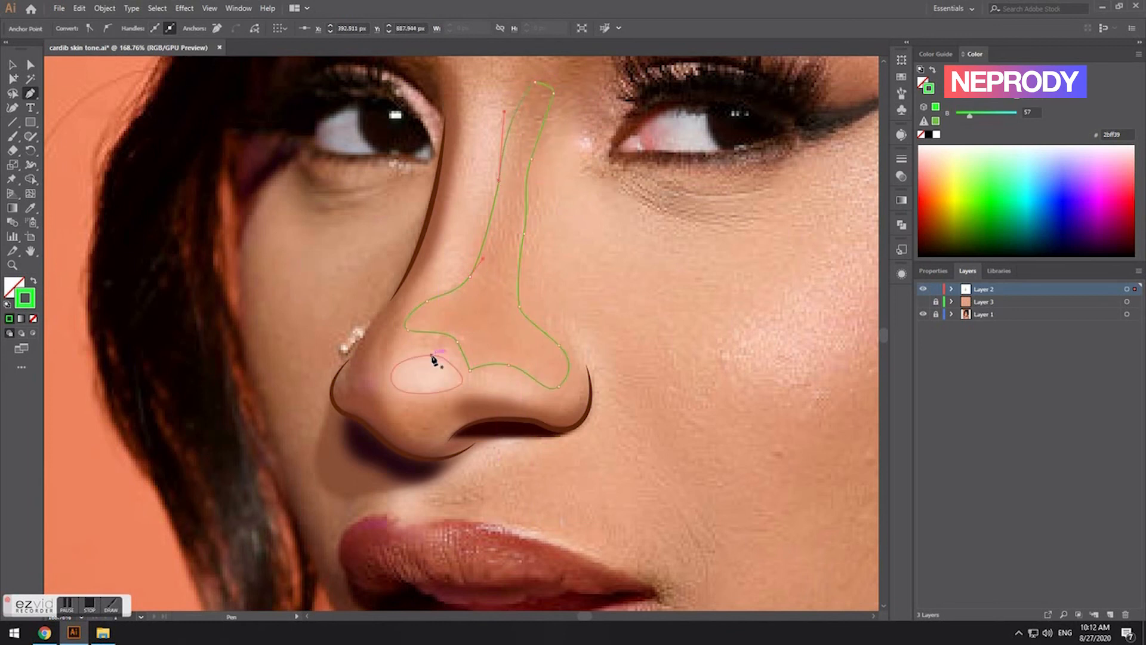
key("ctrl+shift+a")
Draw a small closed green shape on the underside of the nose tip, left of the right nostril, with the Pen tool
left_click(413, 384)
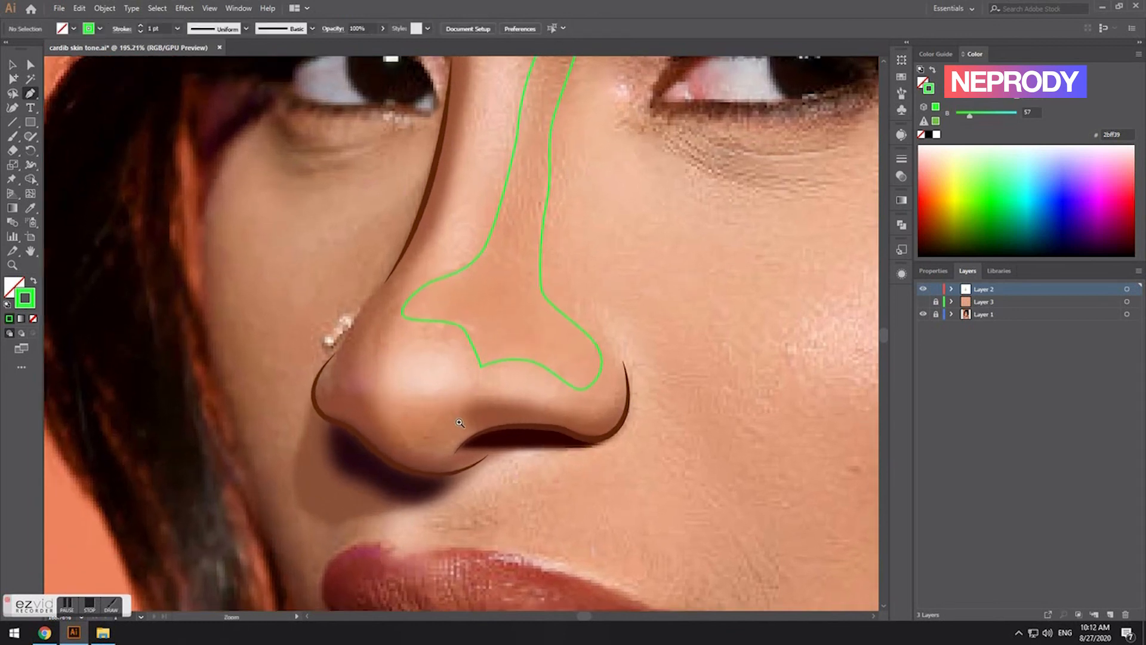
left_click(465, 402)
left_click_drag(461, 434, 449, 454)
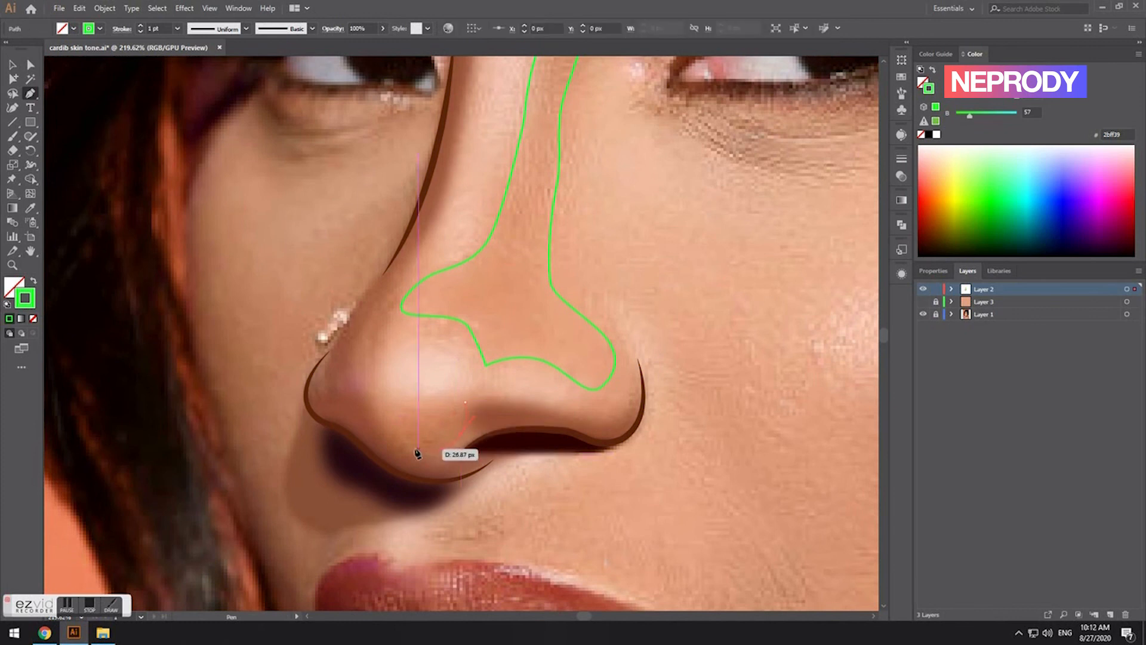
left_click_drag(405, 417, 455, 402)
left_click(465, 405)
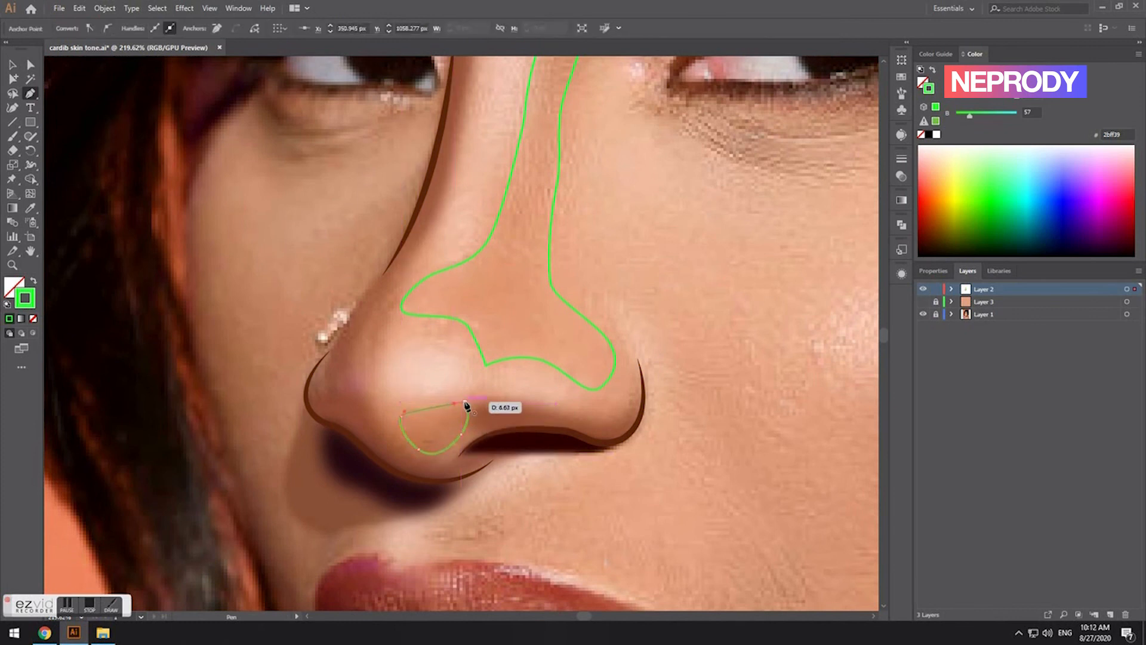
Draw a narrow, curved closed green shape along the inside of the left nostril wing
left_click(358, 330)
left_click_drag(345, 386, 380, 429)
mouse_move(330, 396)
left_mouse_down()
mouse_move(308, 395)
mouse_move(337, 349)
left_mouse_up()
left_click(360, 330)
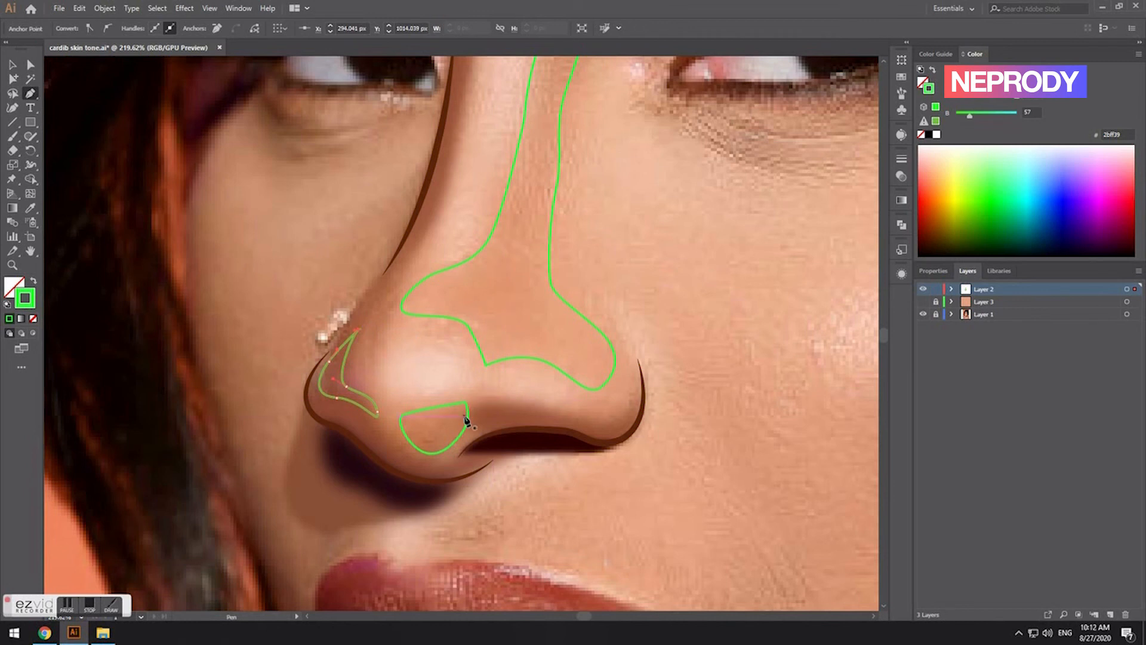
Select the bridge, nose tip and left wing green outlines and group them
key("v")
left_click(427, 409)
left_click(358, 398, "shift")
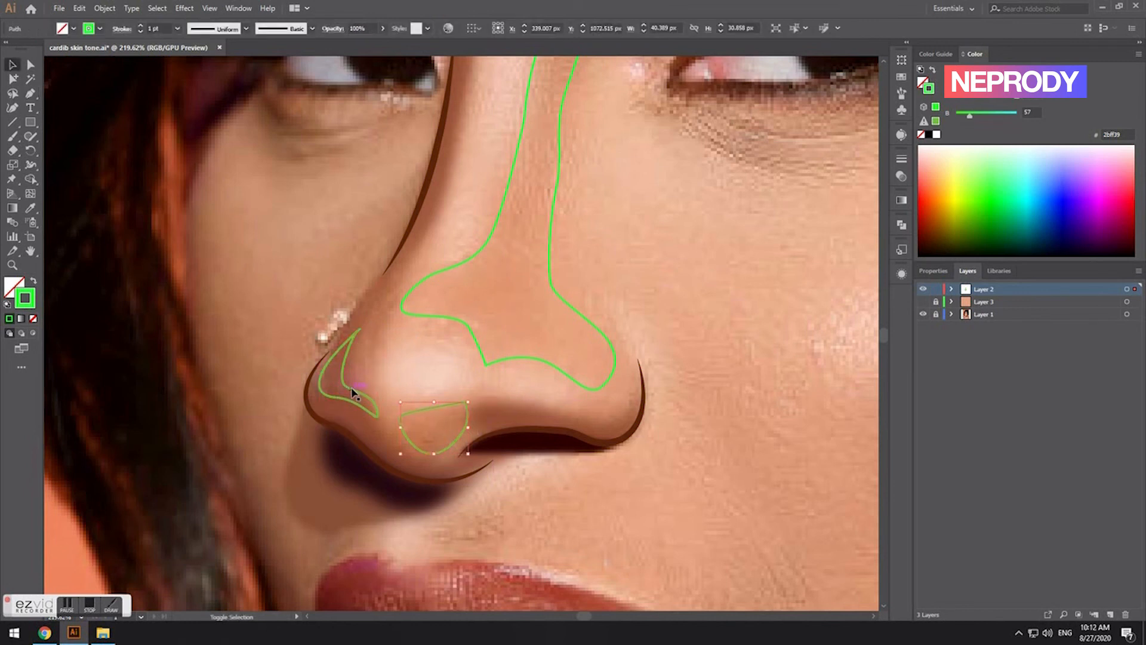
left_click(457, 321, "shift")
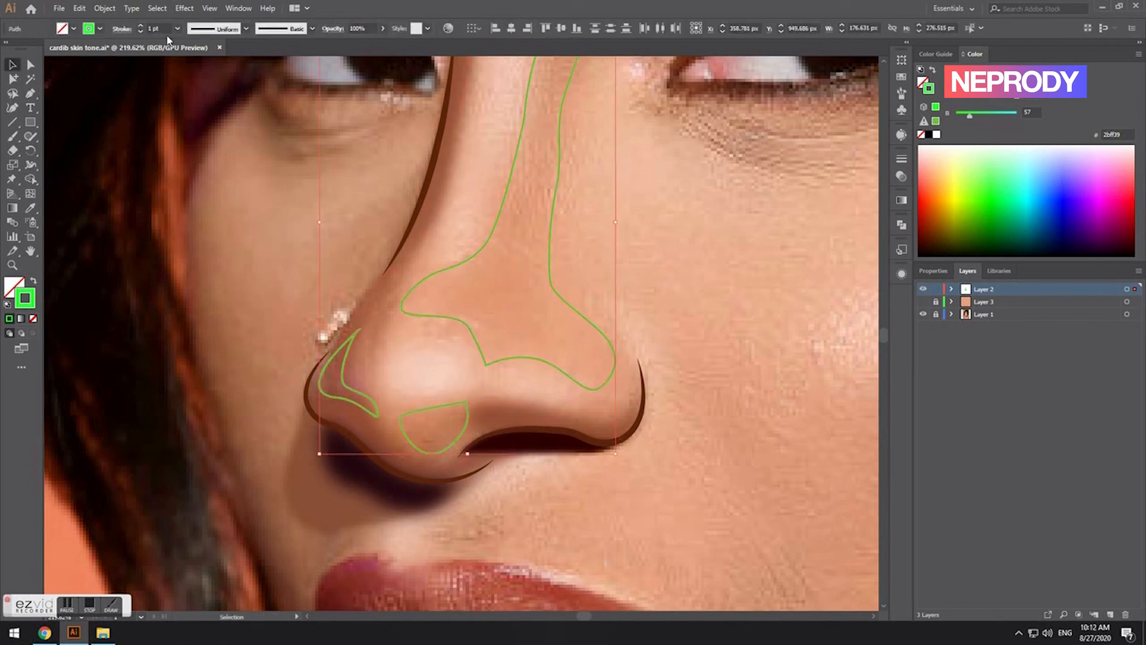
left_click(105, 8)
left_click(131, 52)
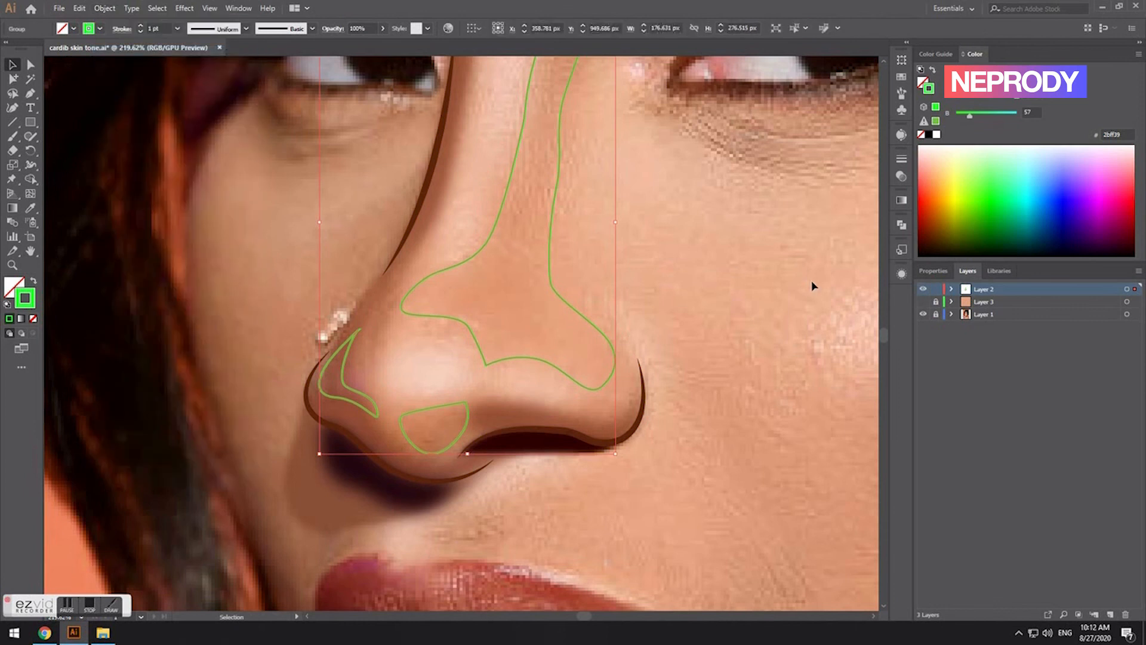
Show the skin-tone layer and fill the grouped shapes with a slightly darker skin tone, #cc886d, sampled from the background and darkened
left_click(923, 302)
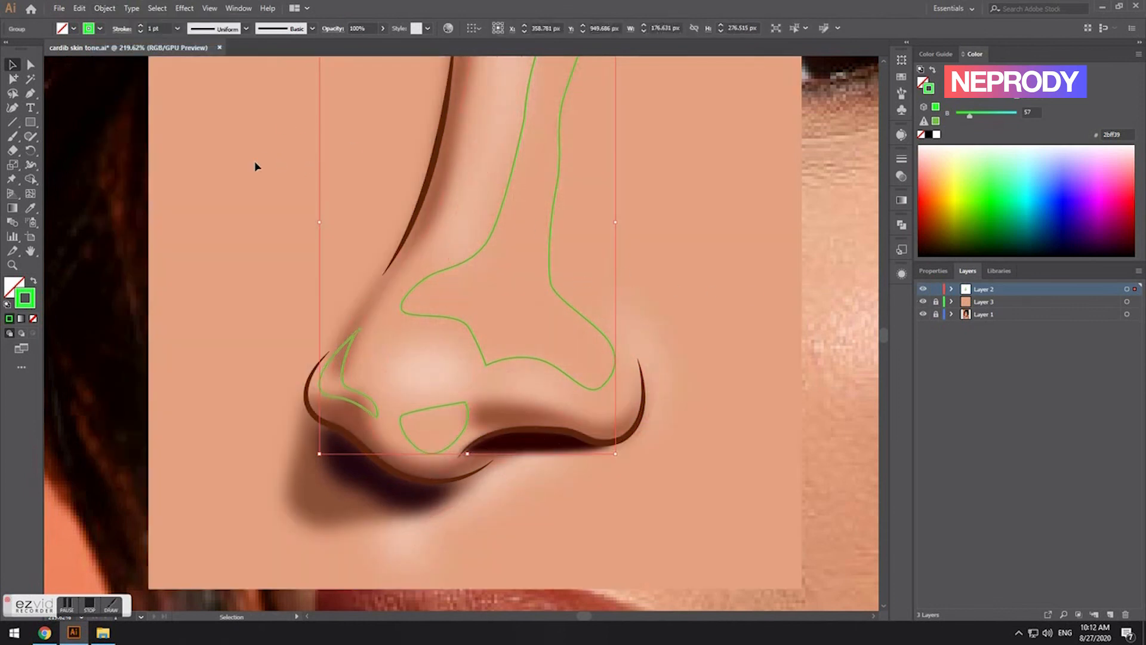
left_click(33, 210)
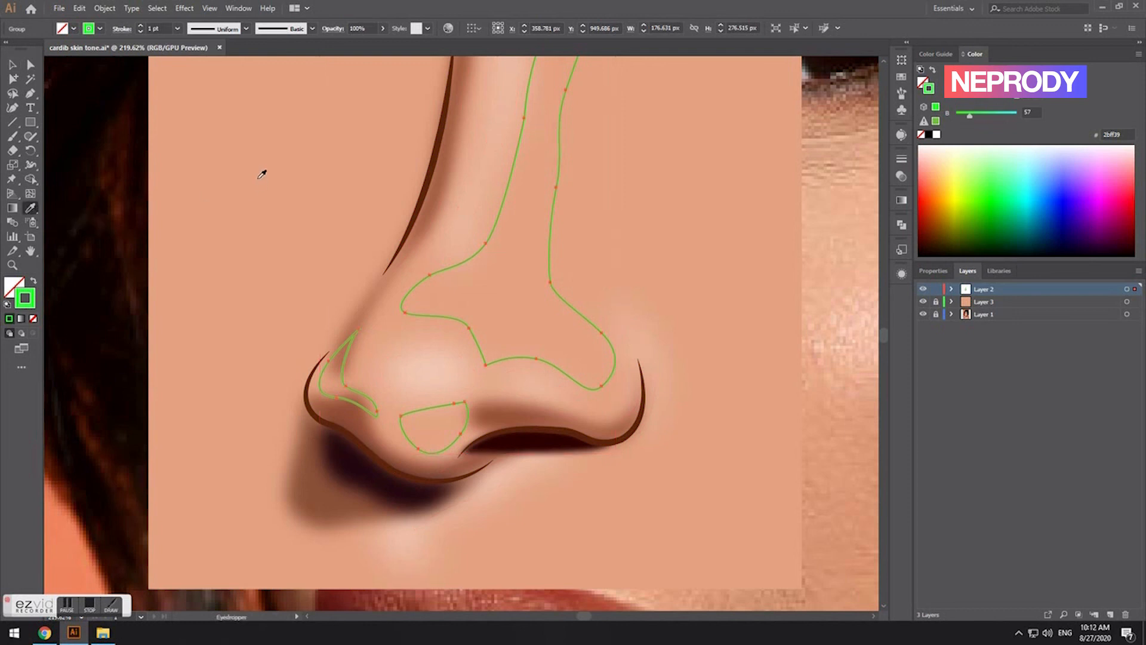
left_click(249, 154)
double_click(10, 287)
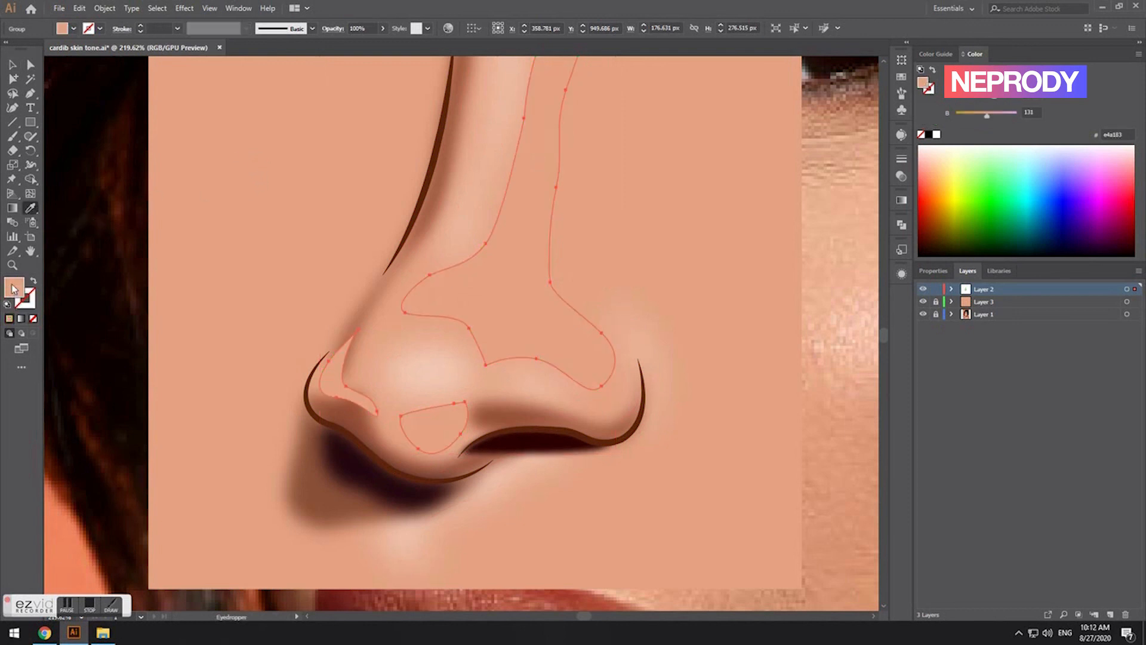
left_click(84, 73)
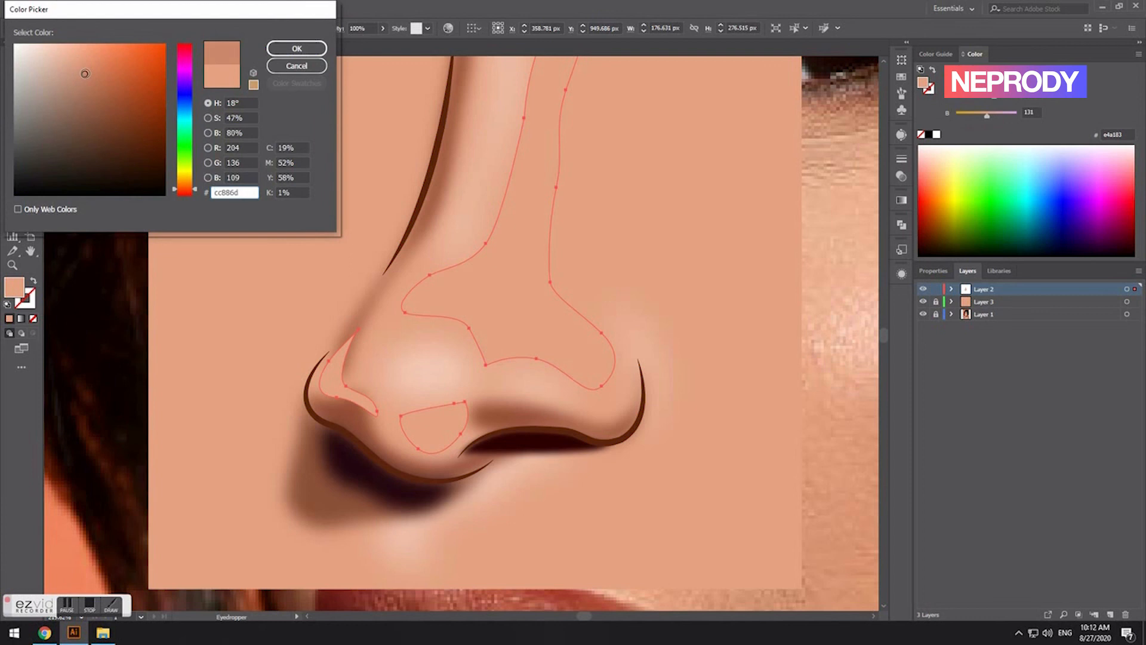
key("Return")
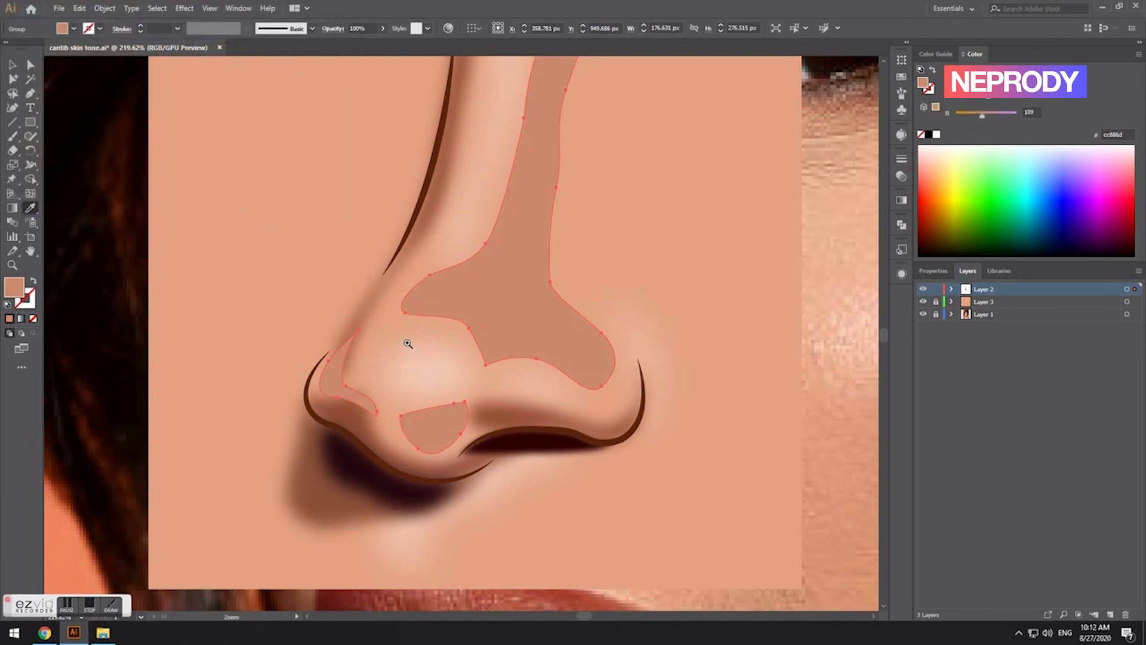
Apply a Gaussian Blur with a 28.2-pixel radius to the darker skin-tone shading group
scroll(376, 310, "down", 3)
left_click_drag(443, 253, 400, 309)
key("v")
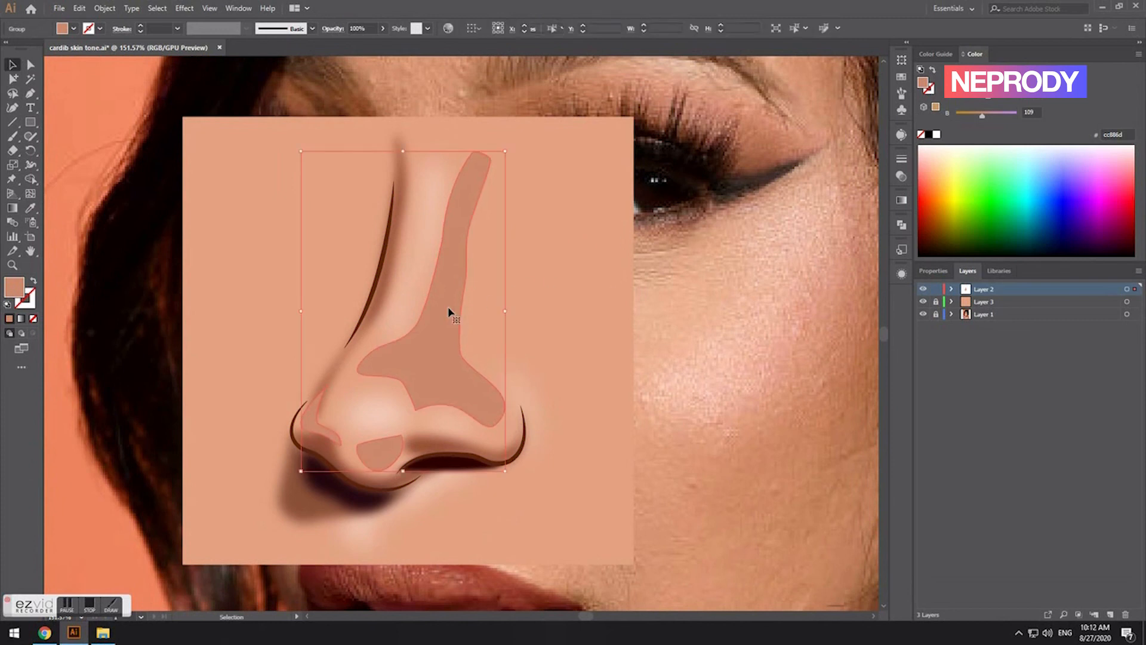
left_click(184, 8)
mouse_move(239, 208)
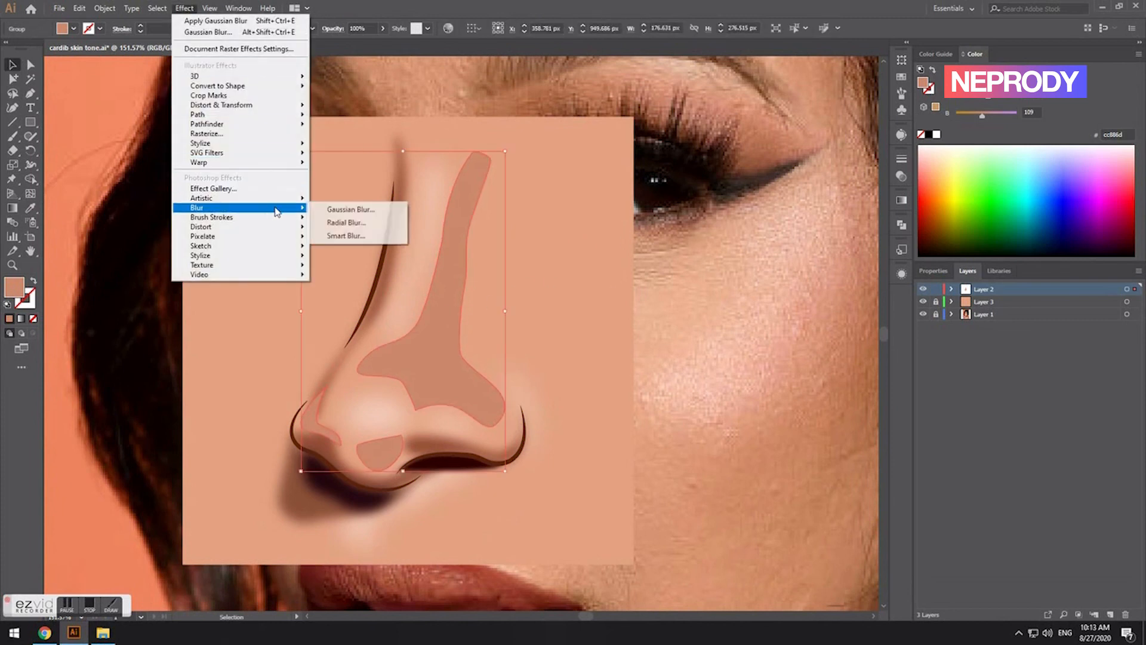
left_click(340, 209)
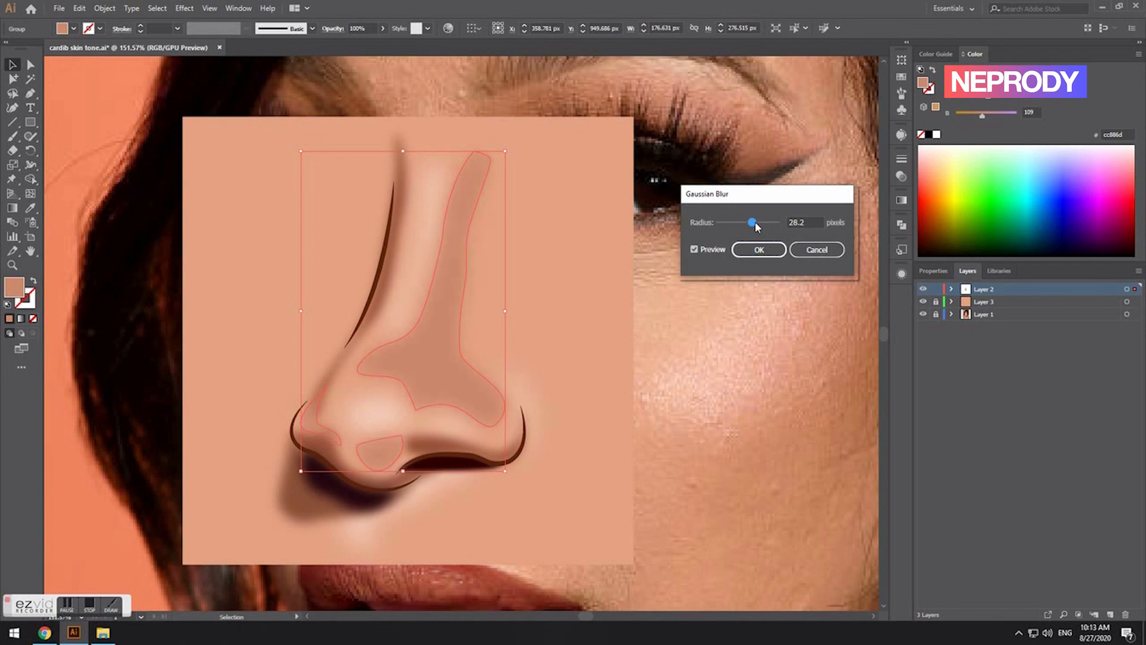
left_click(757, 249)
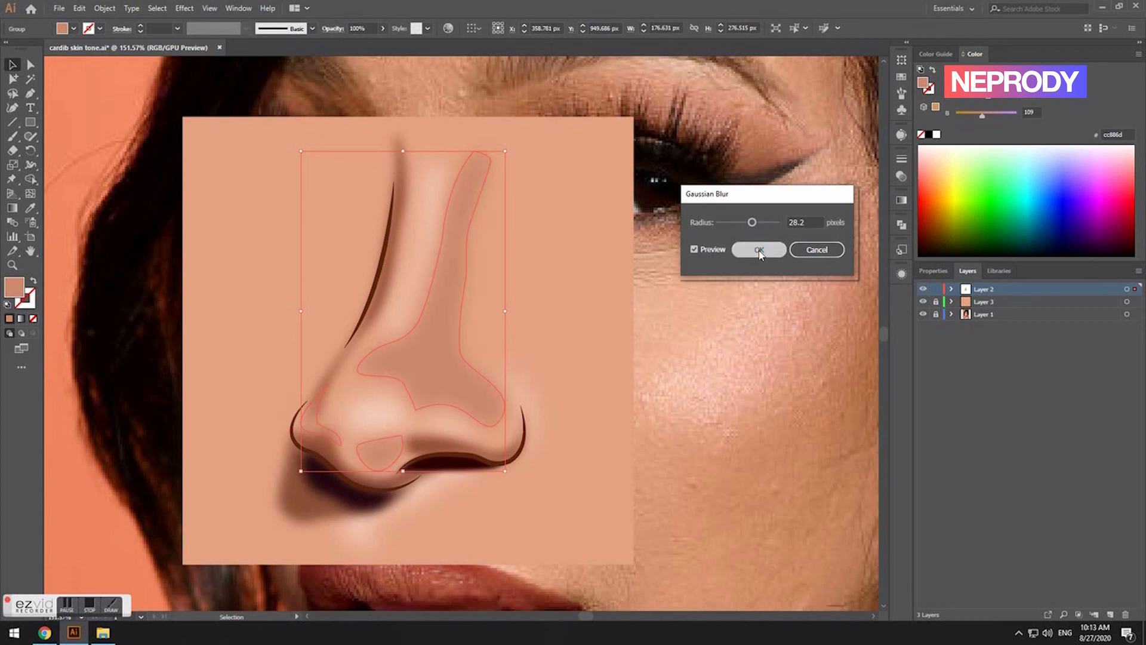
Send the blurred skin-tone shading group to the back of its layer
right_click(445, 282)
mouse_move(557, 403)
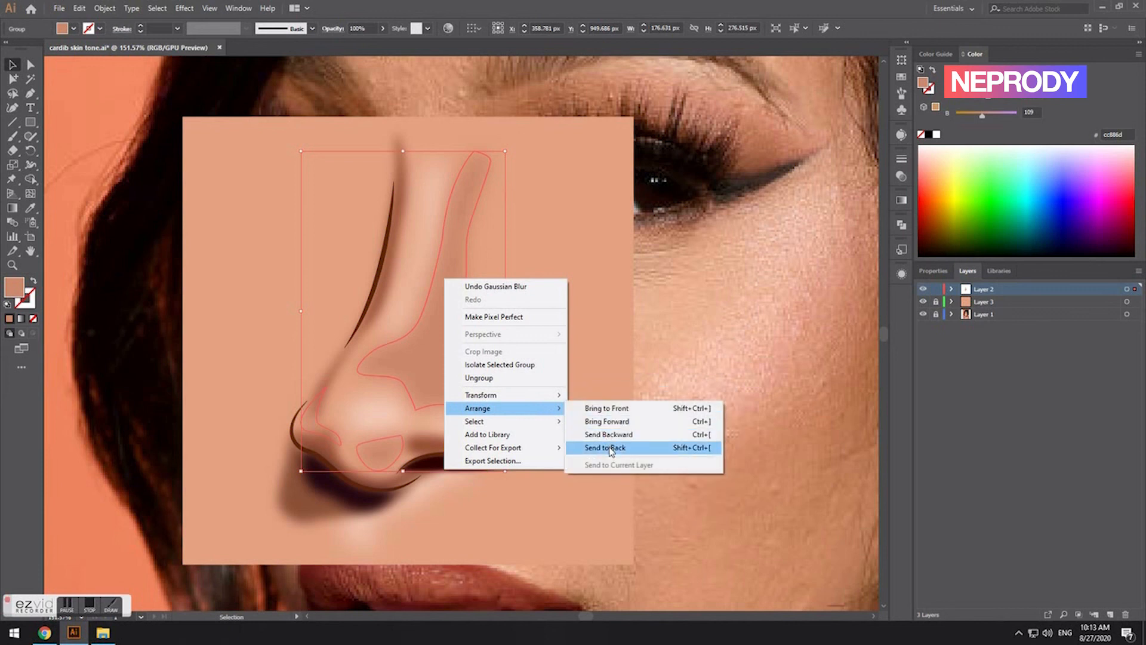
left_click(609, 448)
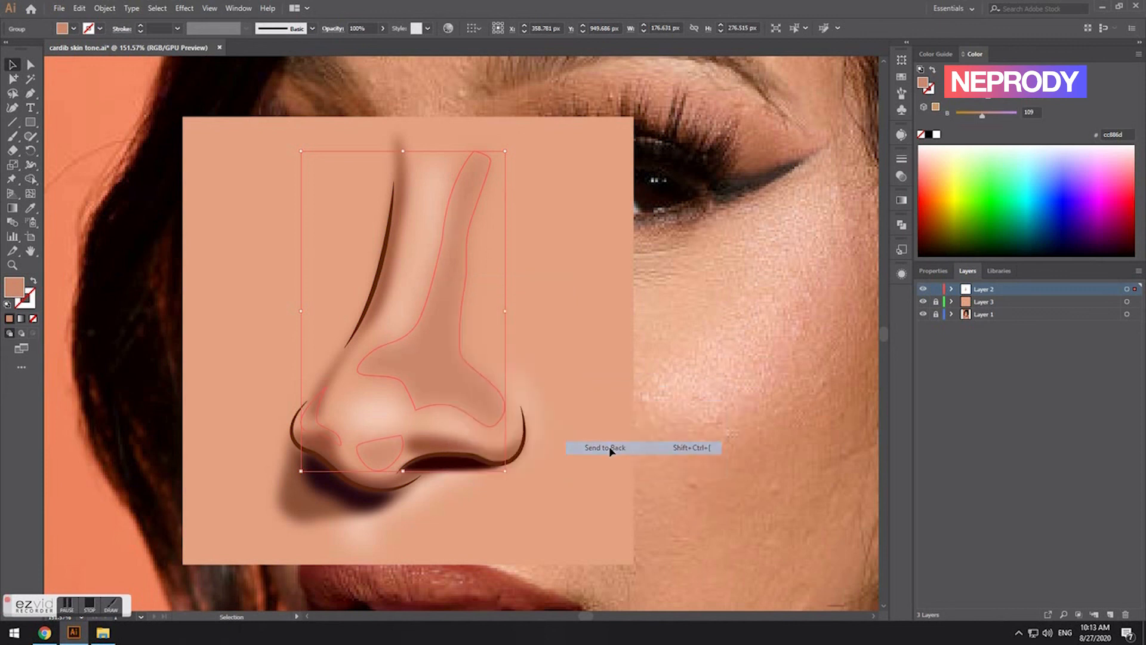
Set the opacity of the blurred skin-tone shading group to 60% and deselect it
left_click_drag(517, 328, 574, 309)
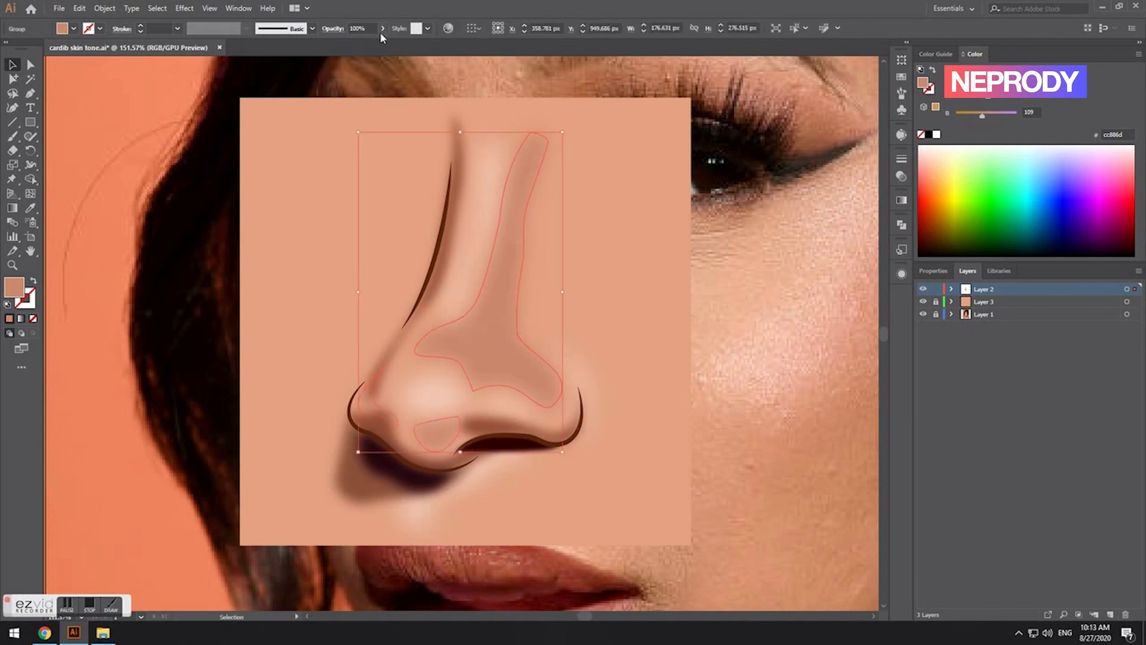
left_click(362, 28)
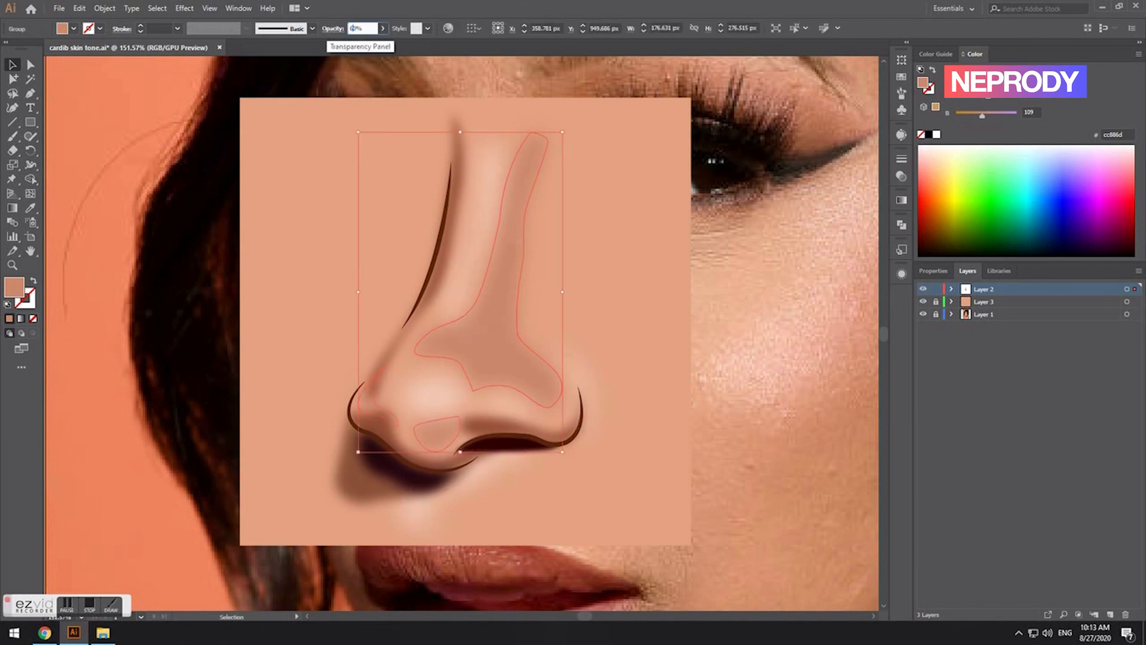
type("60%")
key("Return")
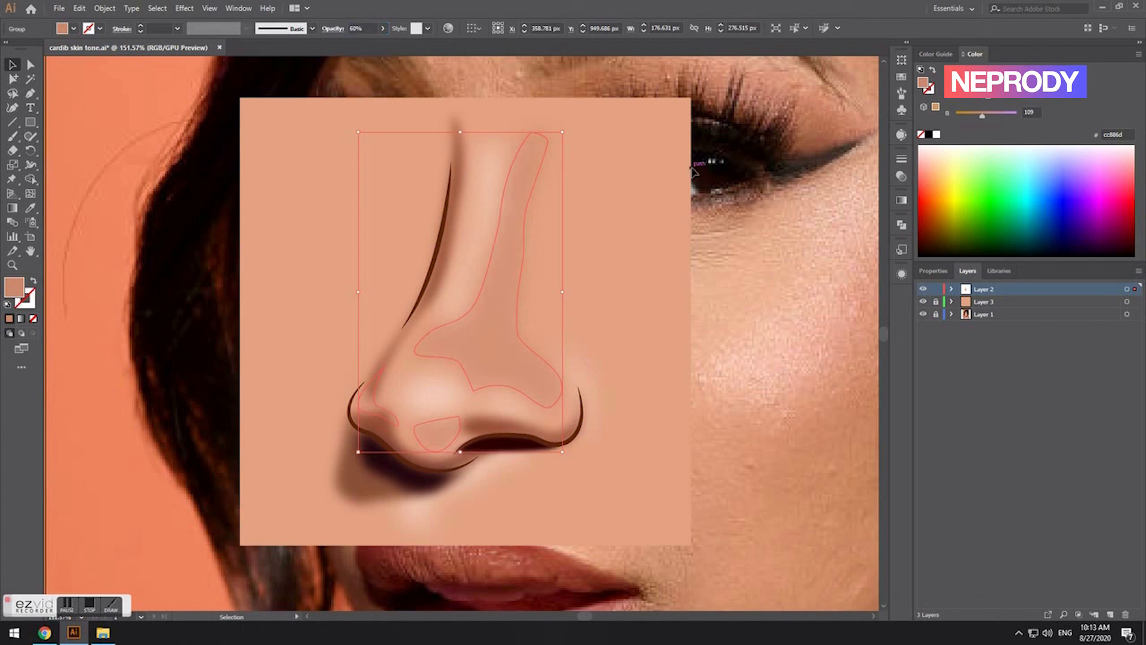
left_click(657, 230)
Set the opacity of the blurred brown shading group along the nose contours to 80% and deselect it
left_click(495, 340)
left_click(398, 349)
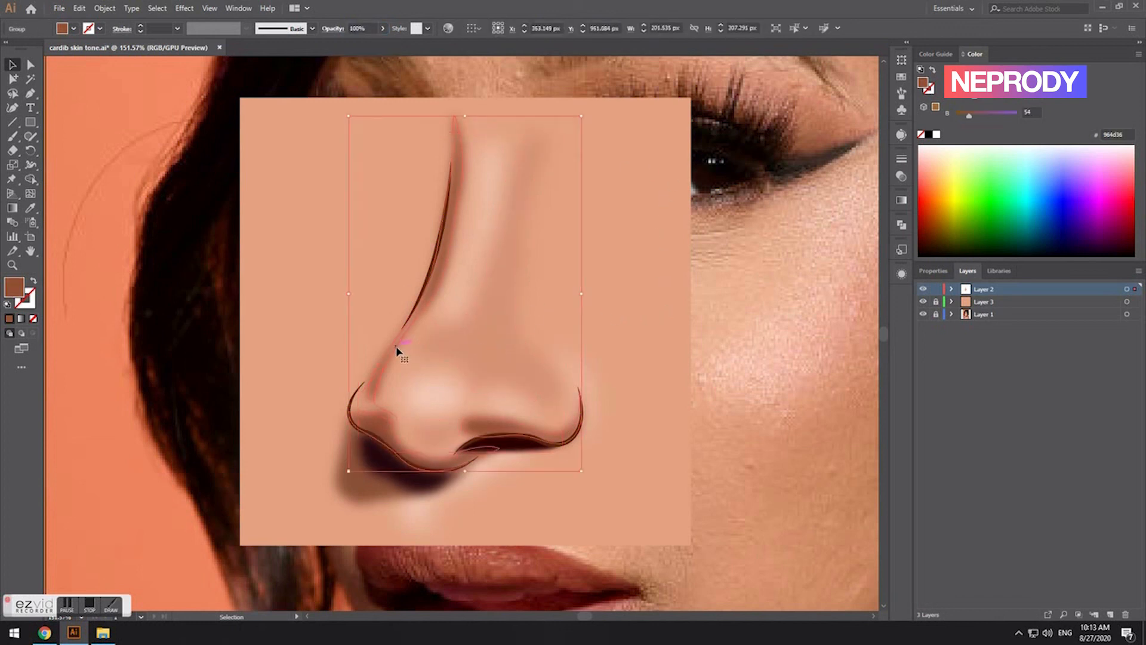
left_click(578, 313)
left_click(453, 246)
left_click(356, 28)
type("8")
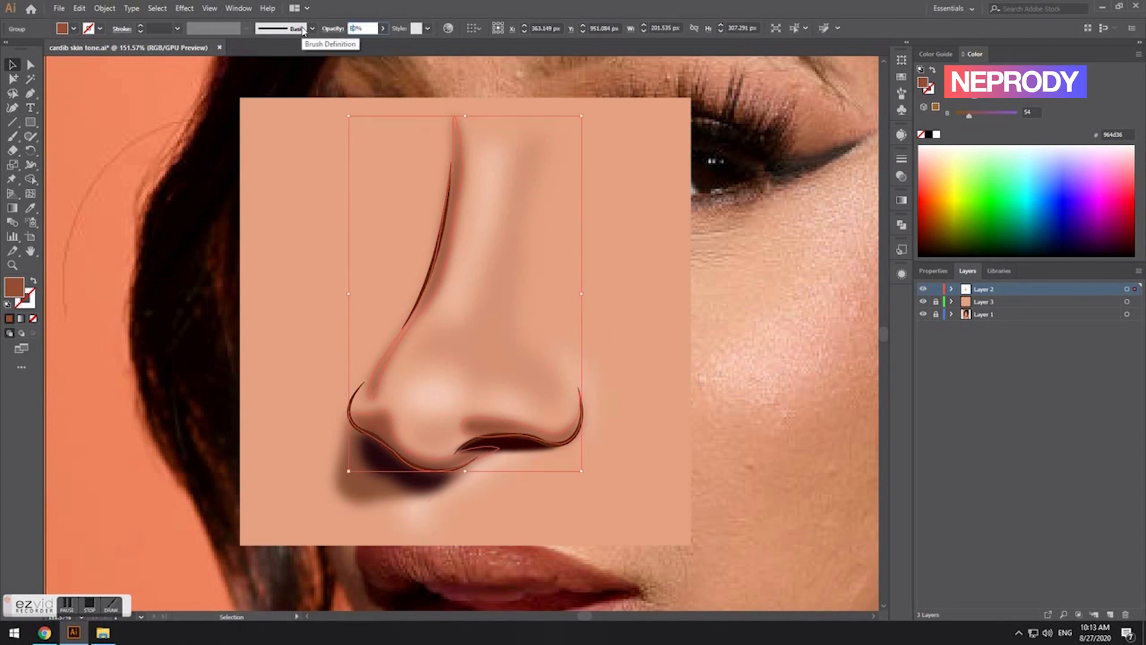
type("0")
left_click(693, 239)
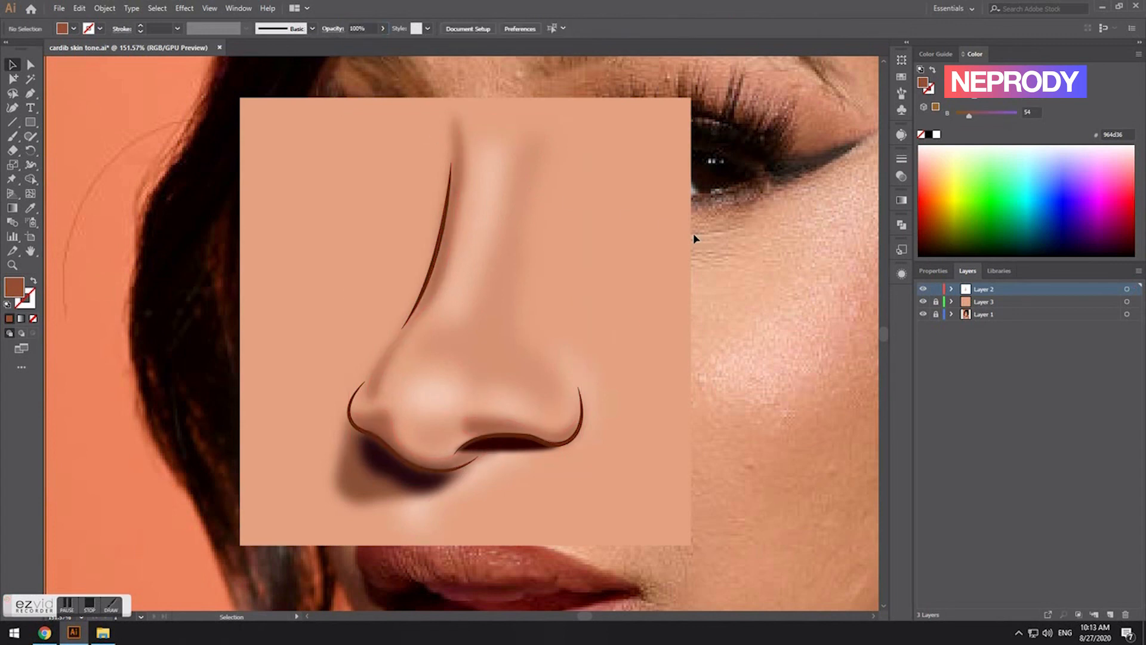
Reduce the stroke weight of the grouped dark nose contour lines to 3 pt and deselect them
left_click(421, 265)
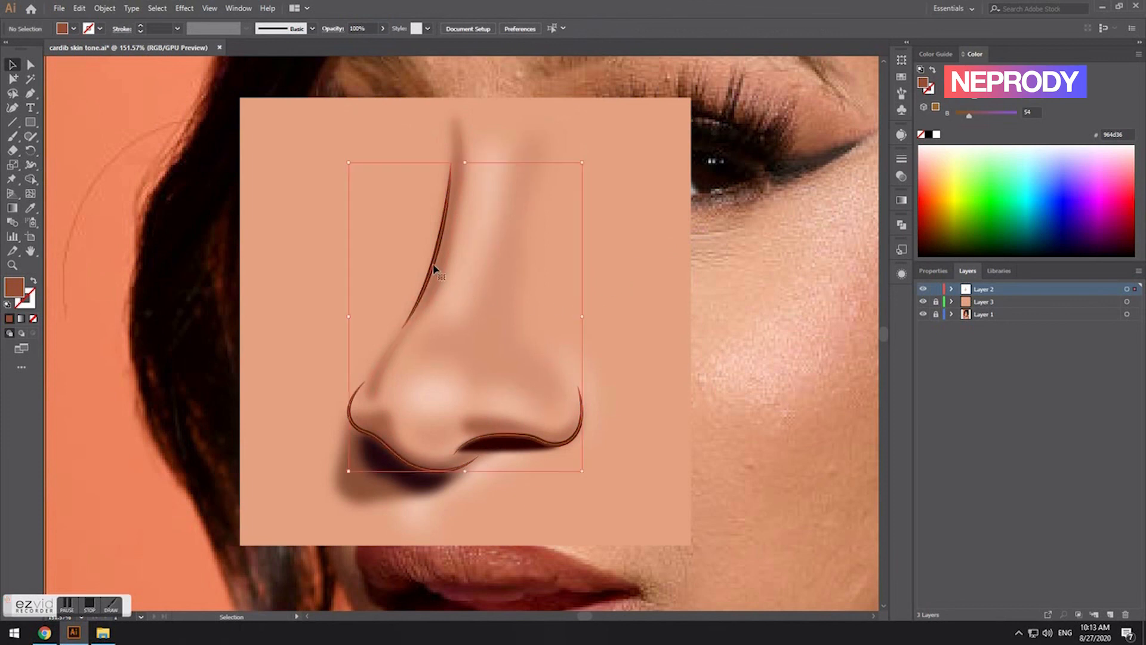
left_click(177, 28)
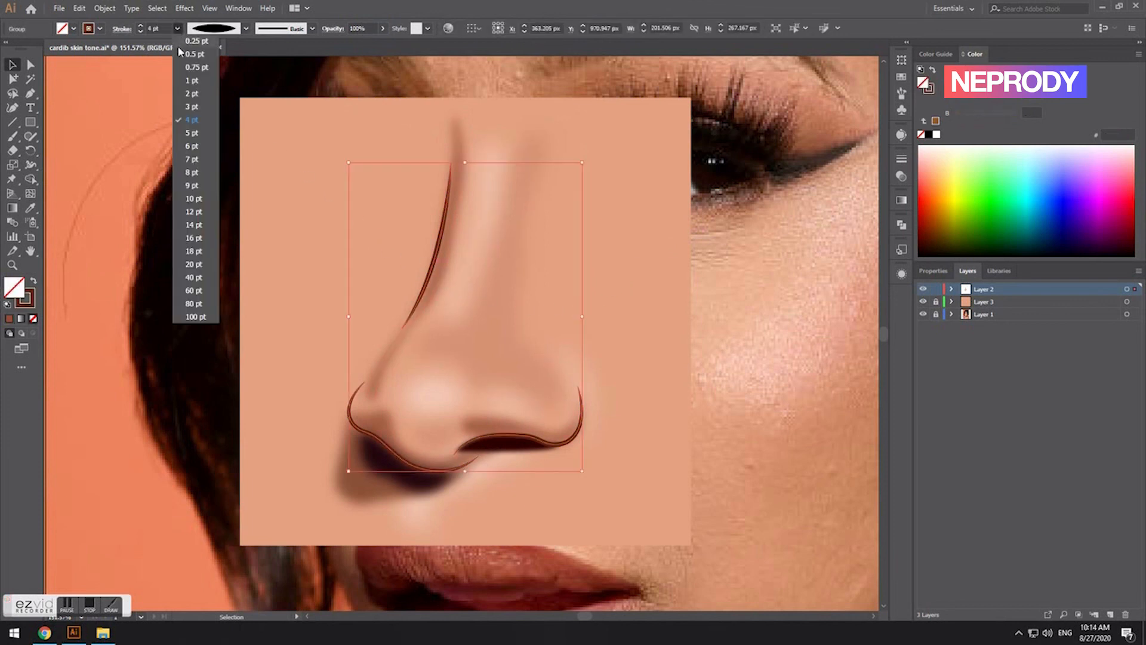
left_click(197, 121)
left_click(323, 200)
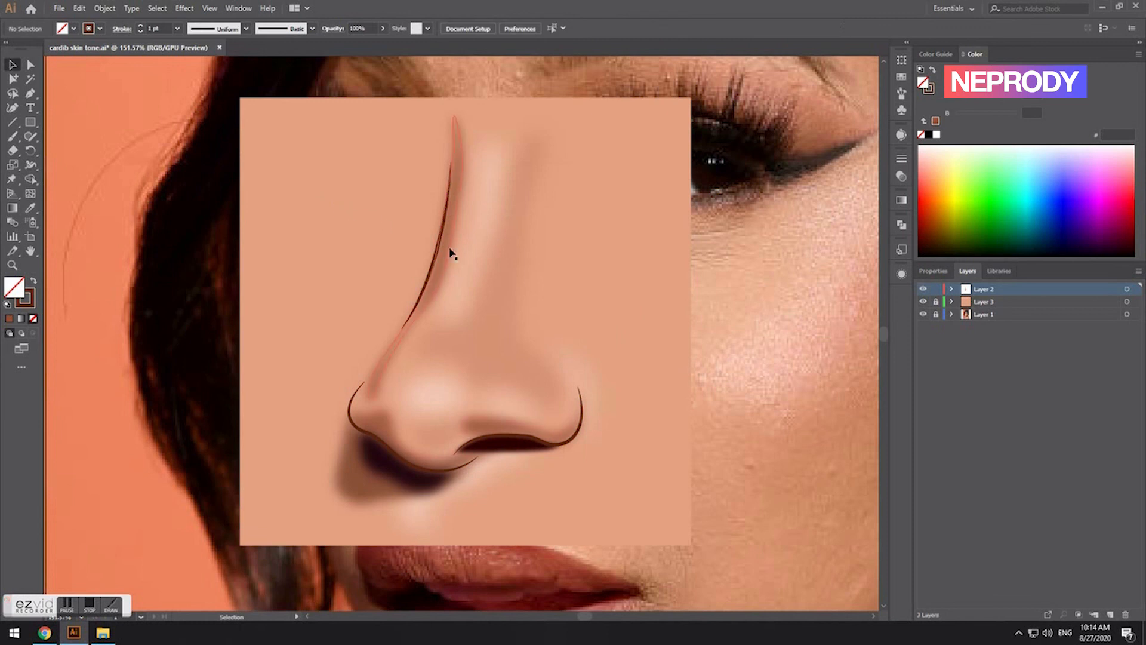
Hide the portrait photo layer and set the opacity of the dark shape under the nose tip to 80%
left_click_drag(450, 248, 427, 204)
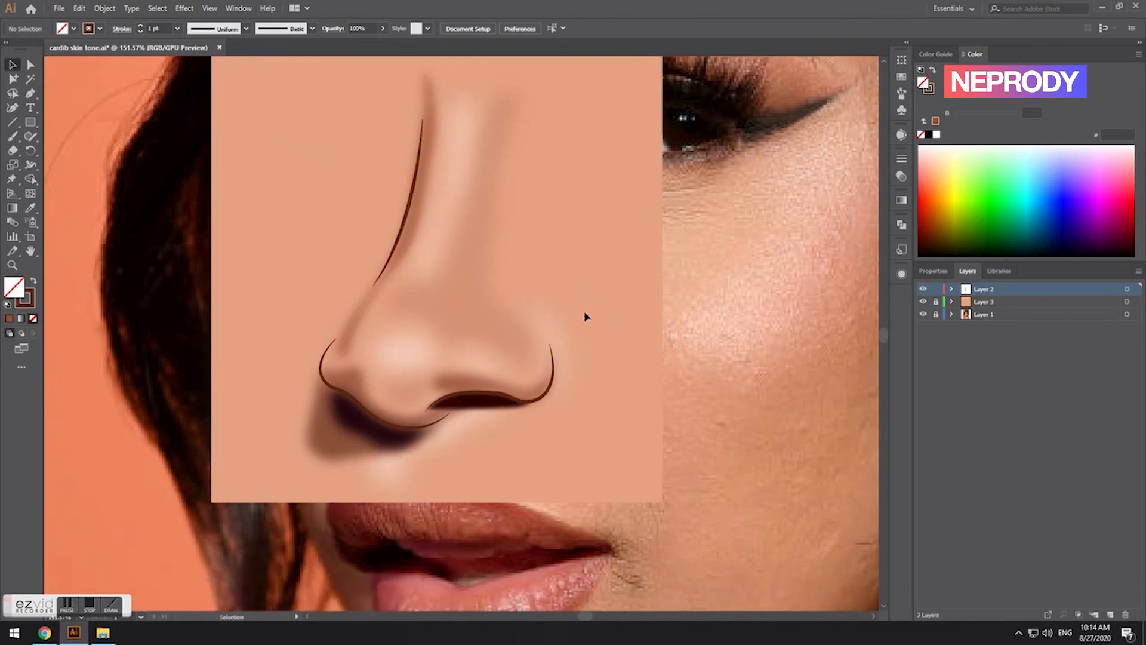
left_click(922, 314)
left_click_drag(531, 321, 545, 289)
left_click_drag(433, 335, 486, 322)
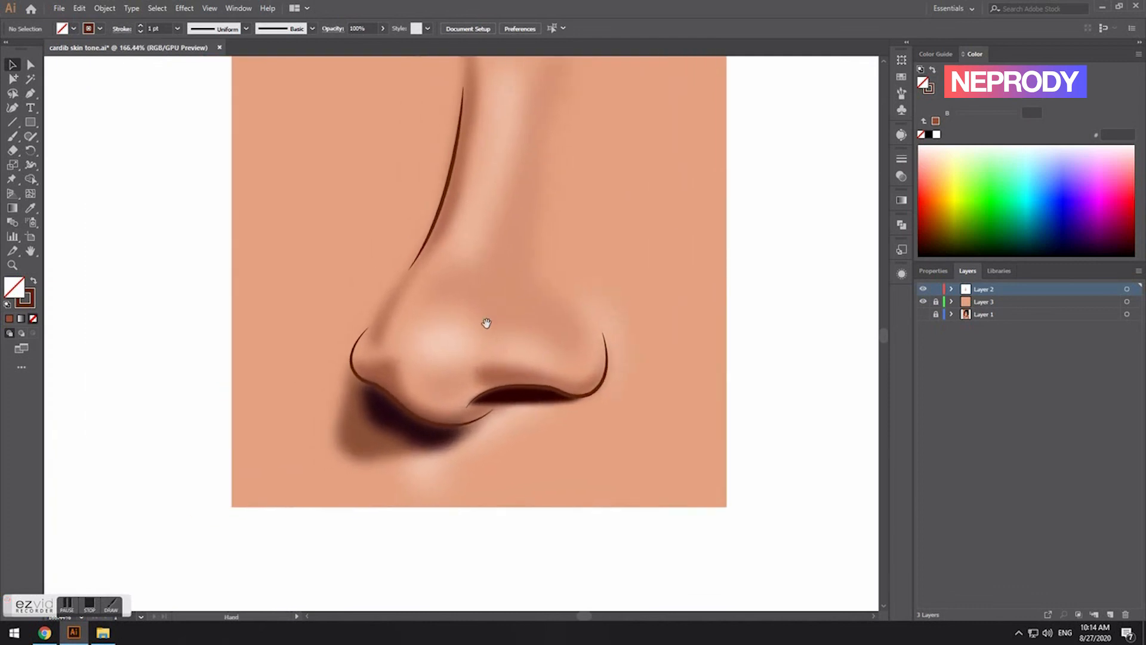
left_click(406, 415)
left_click(358, 28)
type("80")
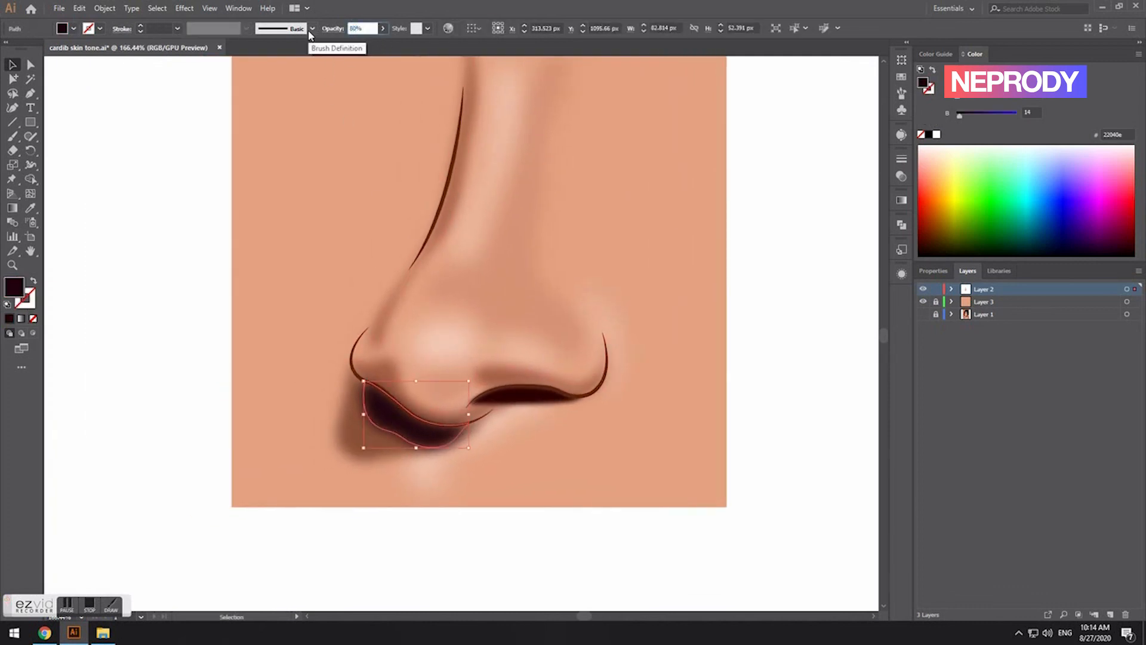
key("Return")
Set the opacity of the brown shadow shape around the dark nostril to 80% and deselect it
left_click(371, 476)
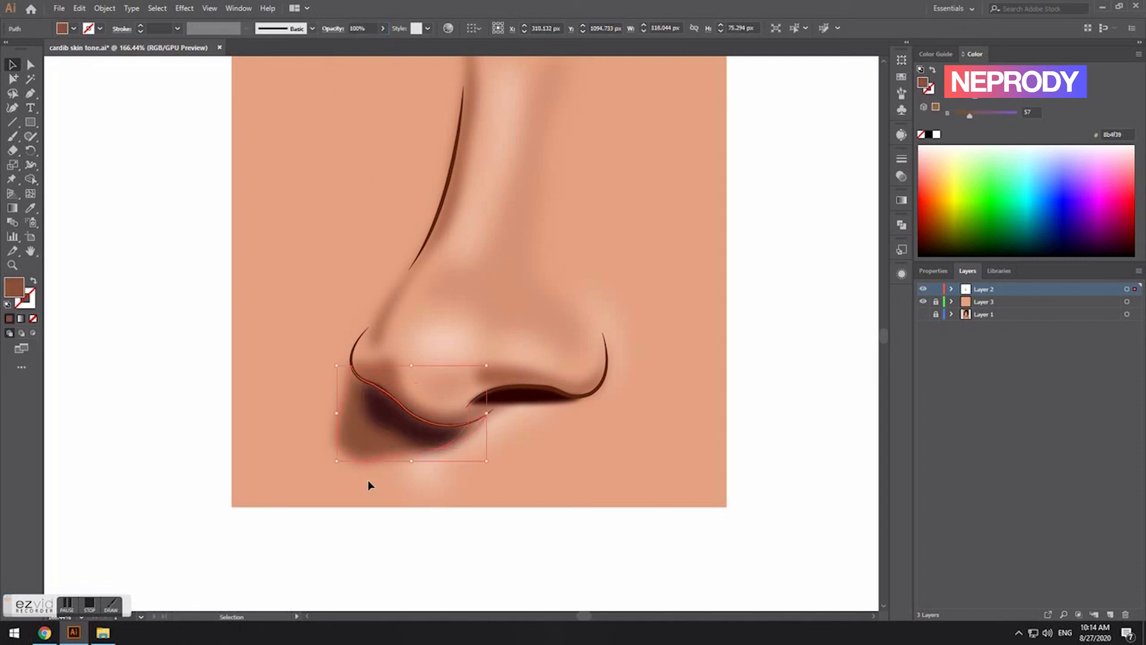
left_click(357, 27)
type("80")
key("Return")
key("Return")
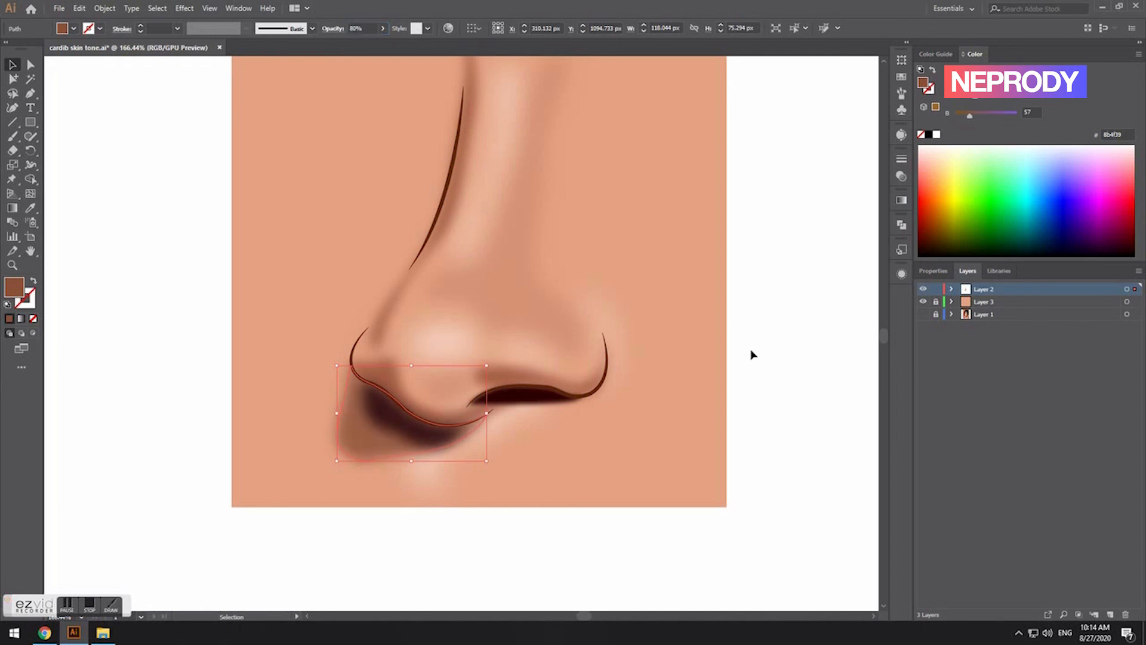
left_click(691, 279)
Apply a Gaussian Blur with a 10.8-pixel radius to the grouped nose contour lines and deselect them
left_click(446, 190)
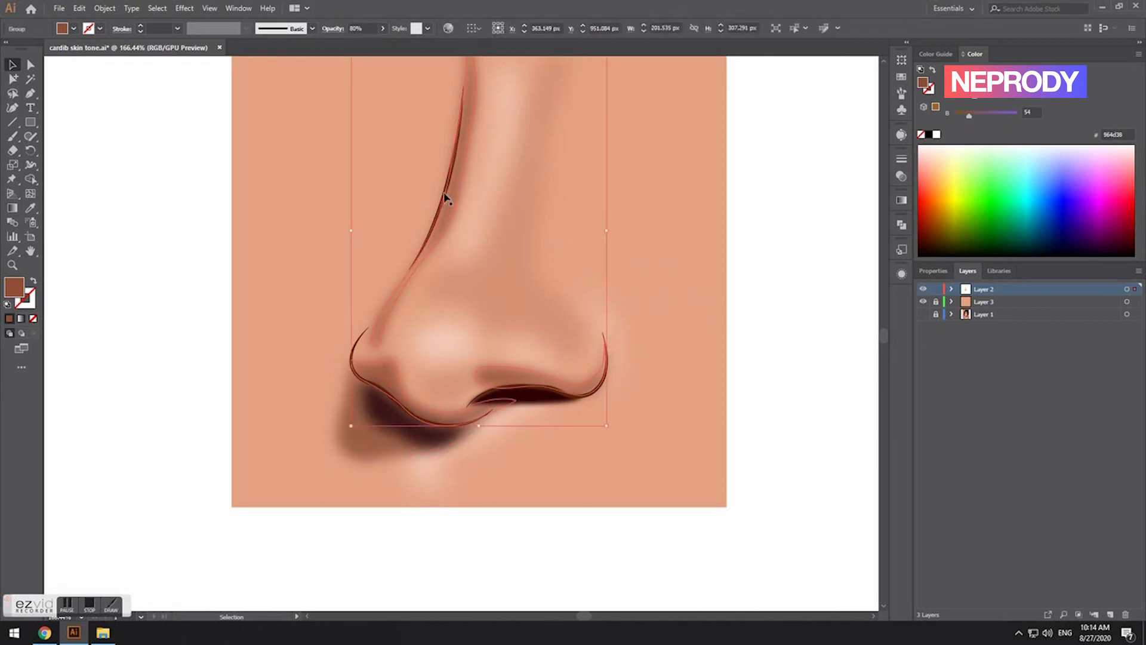
left_click(509, 340)
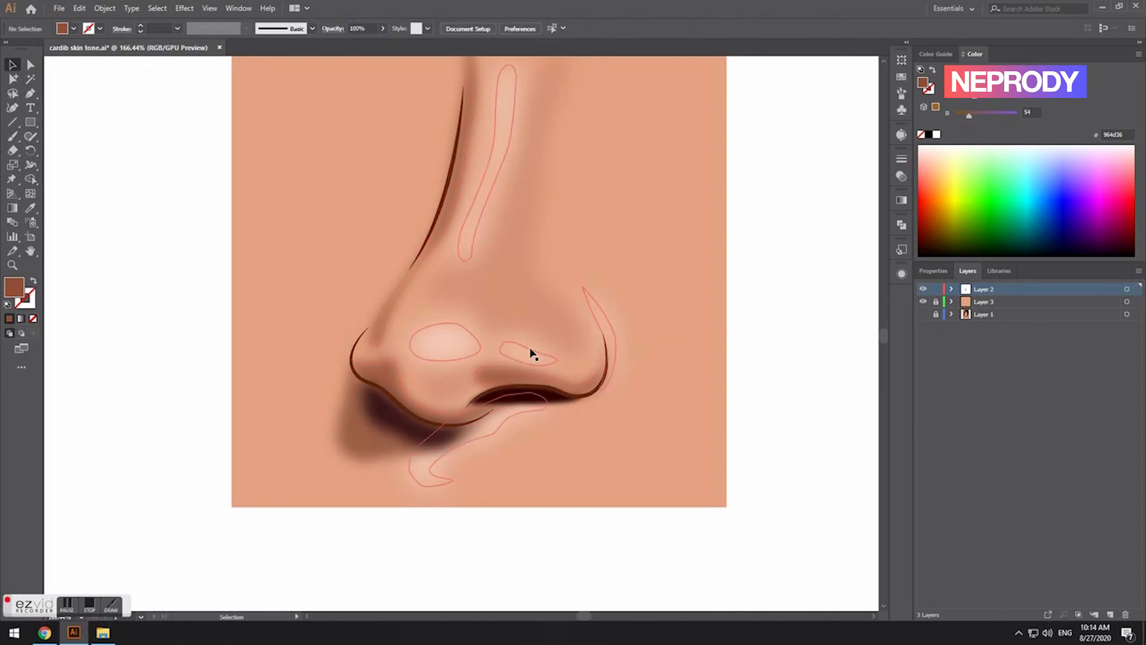
left_click(438, 212)
left_click(185, 8)
mouse_move(256, 210)
left_click(327, 212)
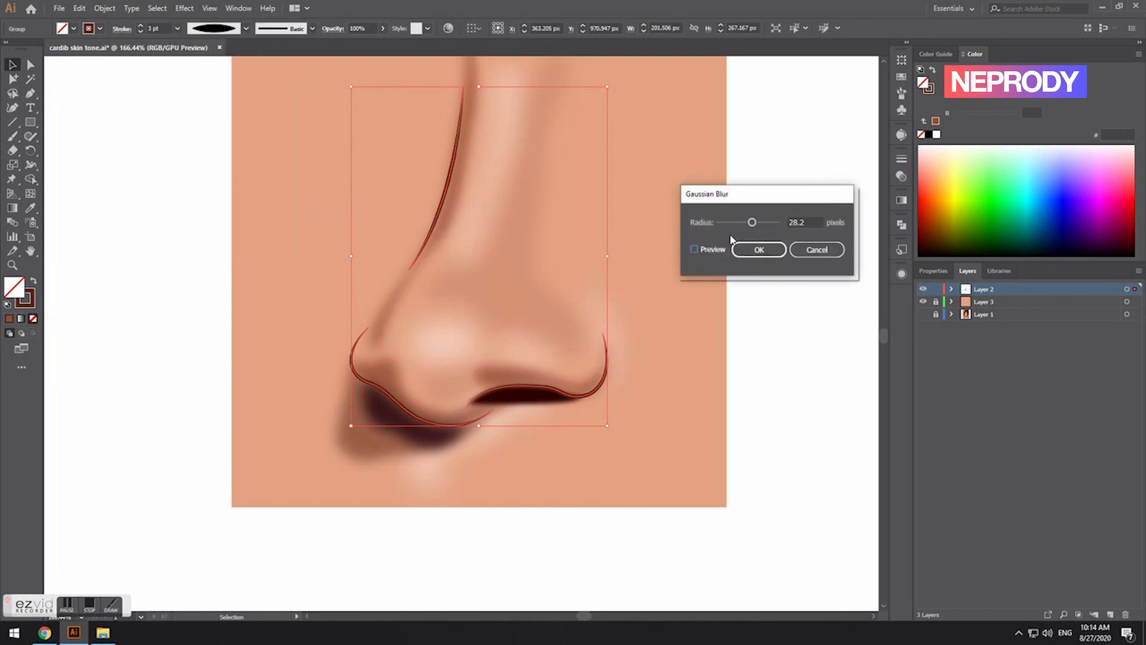
left_click(724, 247)
left_click_drag(742, 223, 748, 222)
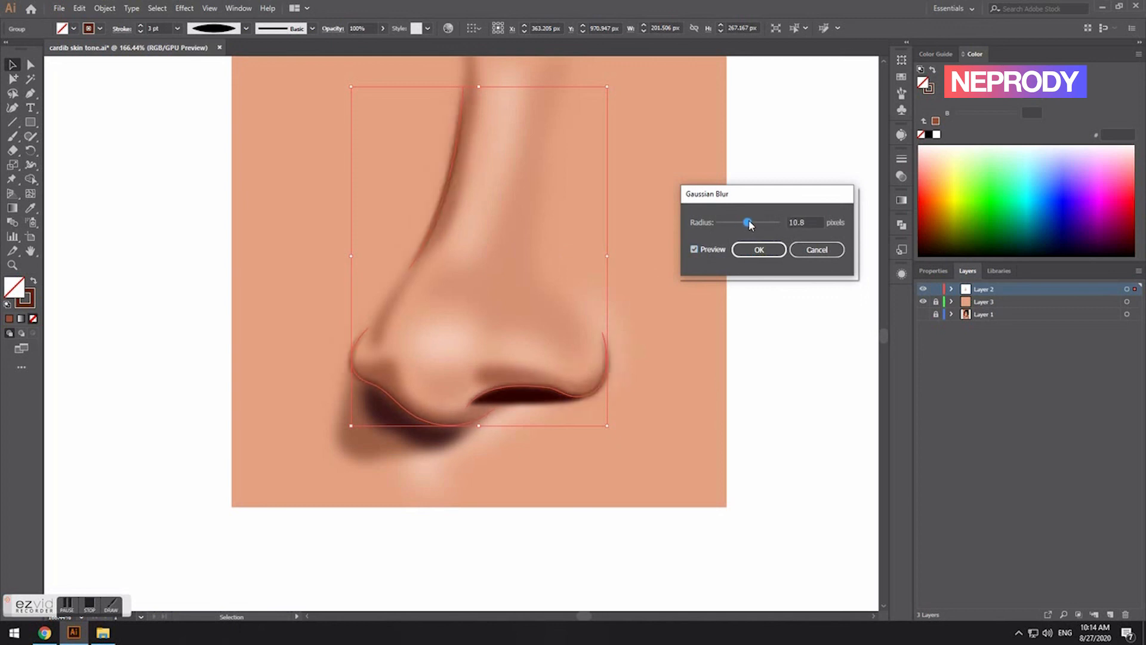
left_click(751, 247)
left_click(692, 256)
Show the portrait photo layer and hide the skin-tone background layer, leaving the vector nose over the face
key("z")
left_click_drag(640, 286, 555, 205)
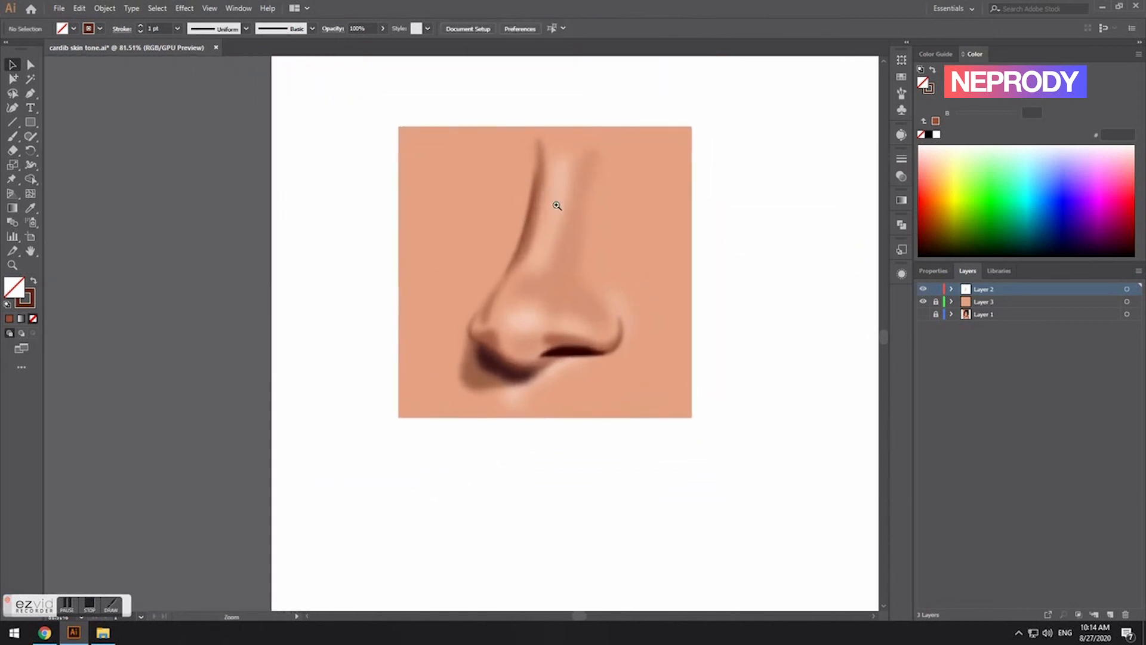
left_click(922, 314)
left_click(922, 301)
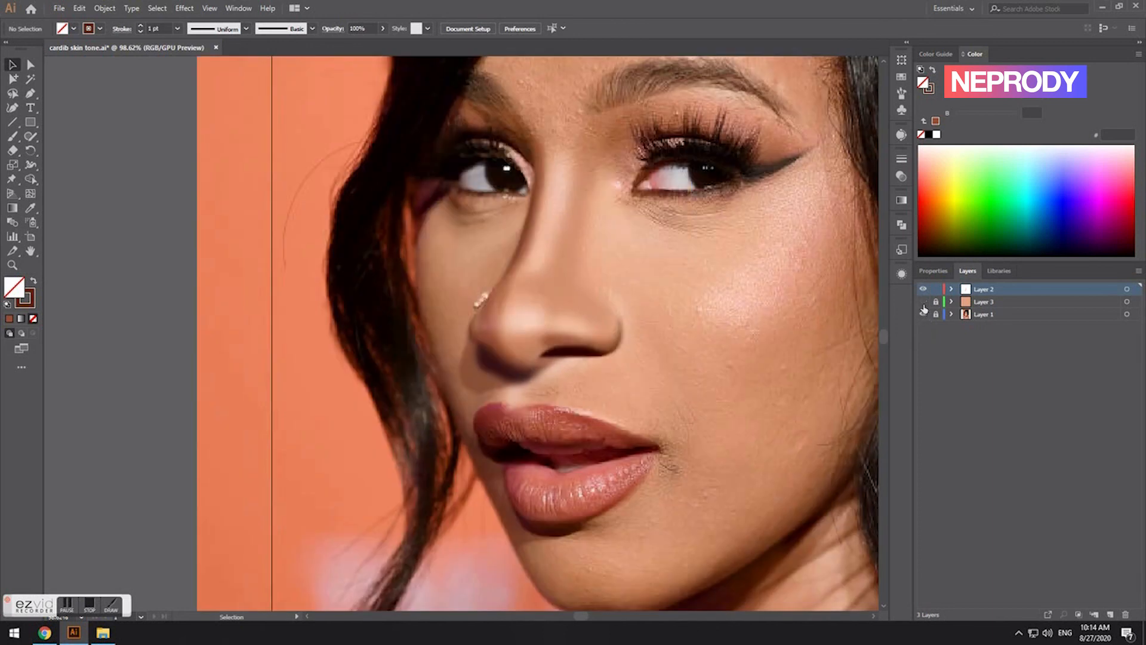
left_click(922, 302)
left_click(923, 302)
Compare the vector nose with the original photo by repeatedly hiding and showing the nose layer
left_click(924, 289)
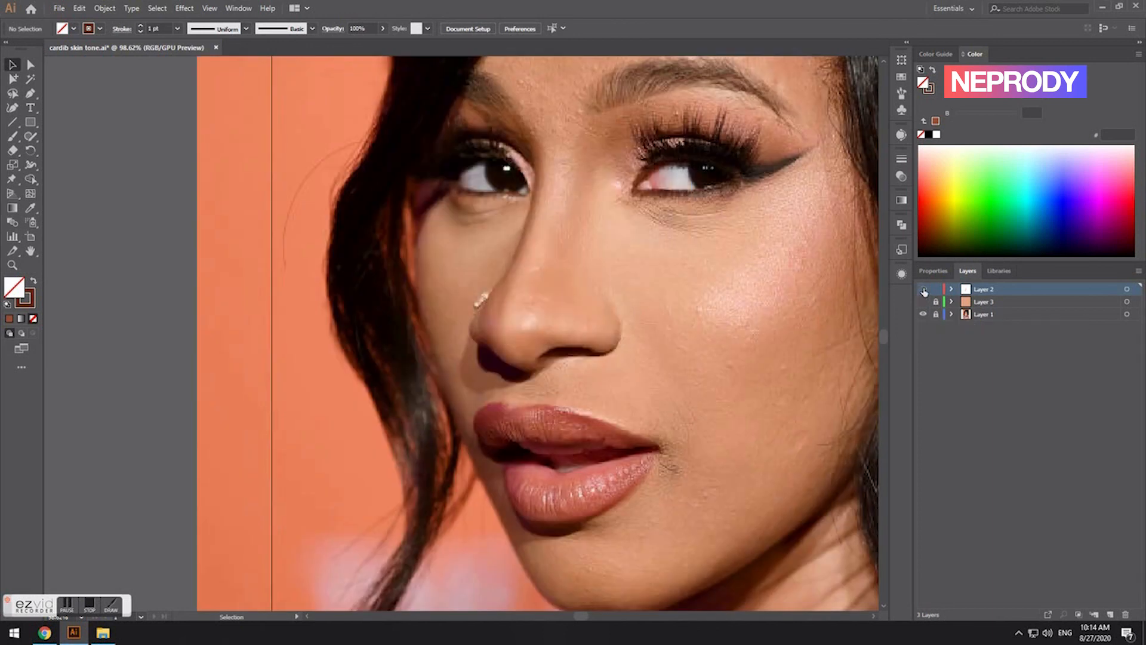
left_click(923, 289)
left_click(923, 289)
left_click(923, 290)
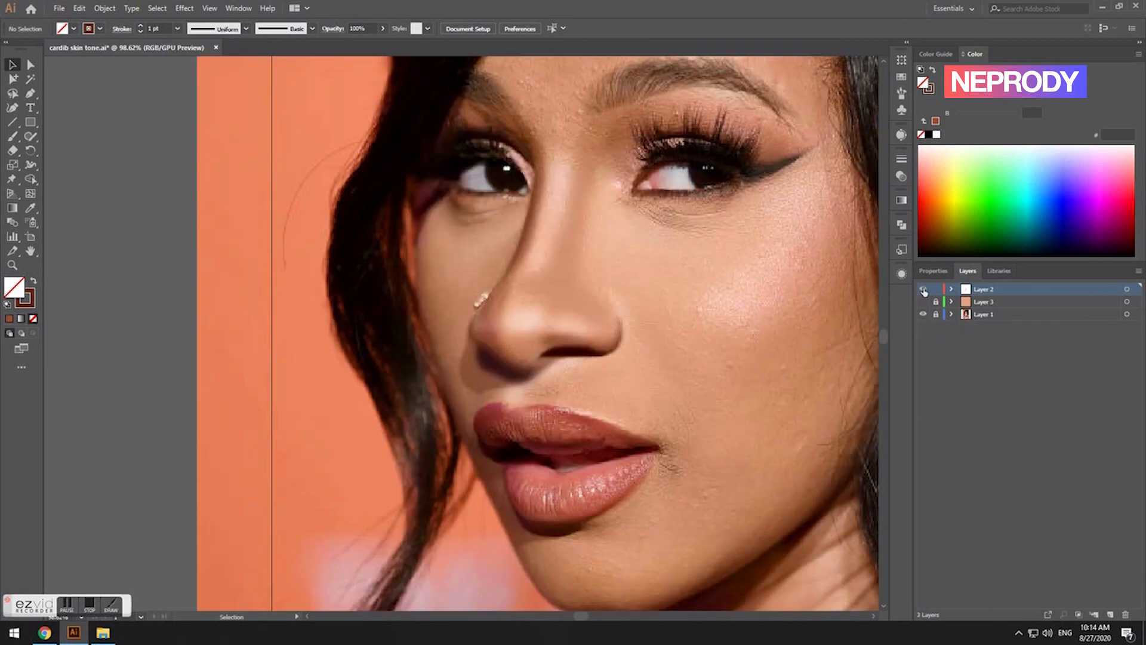
left_click(924, 289)
left_click(923, 289)
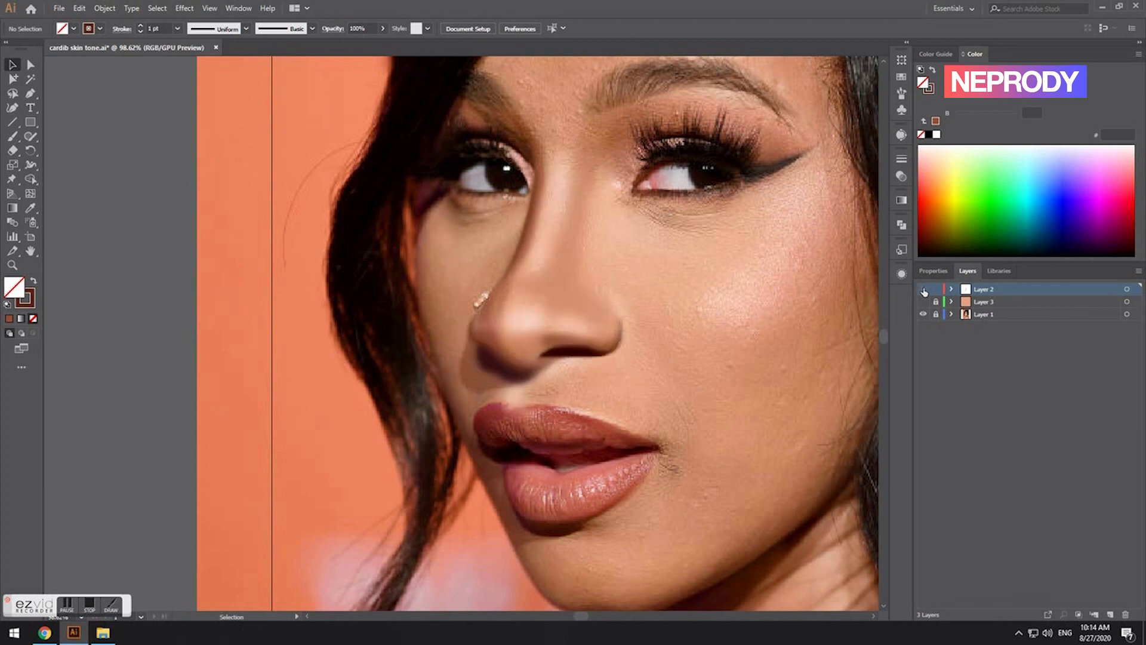